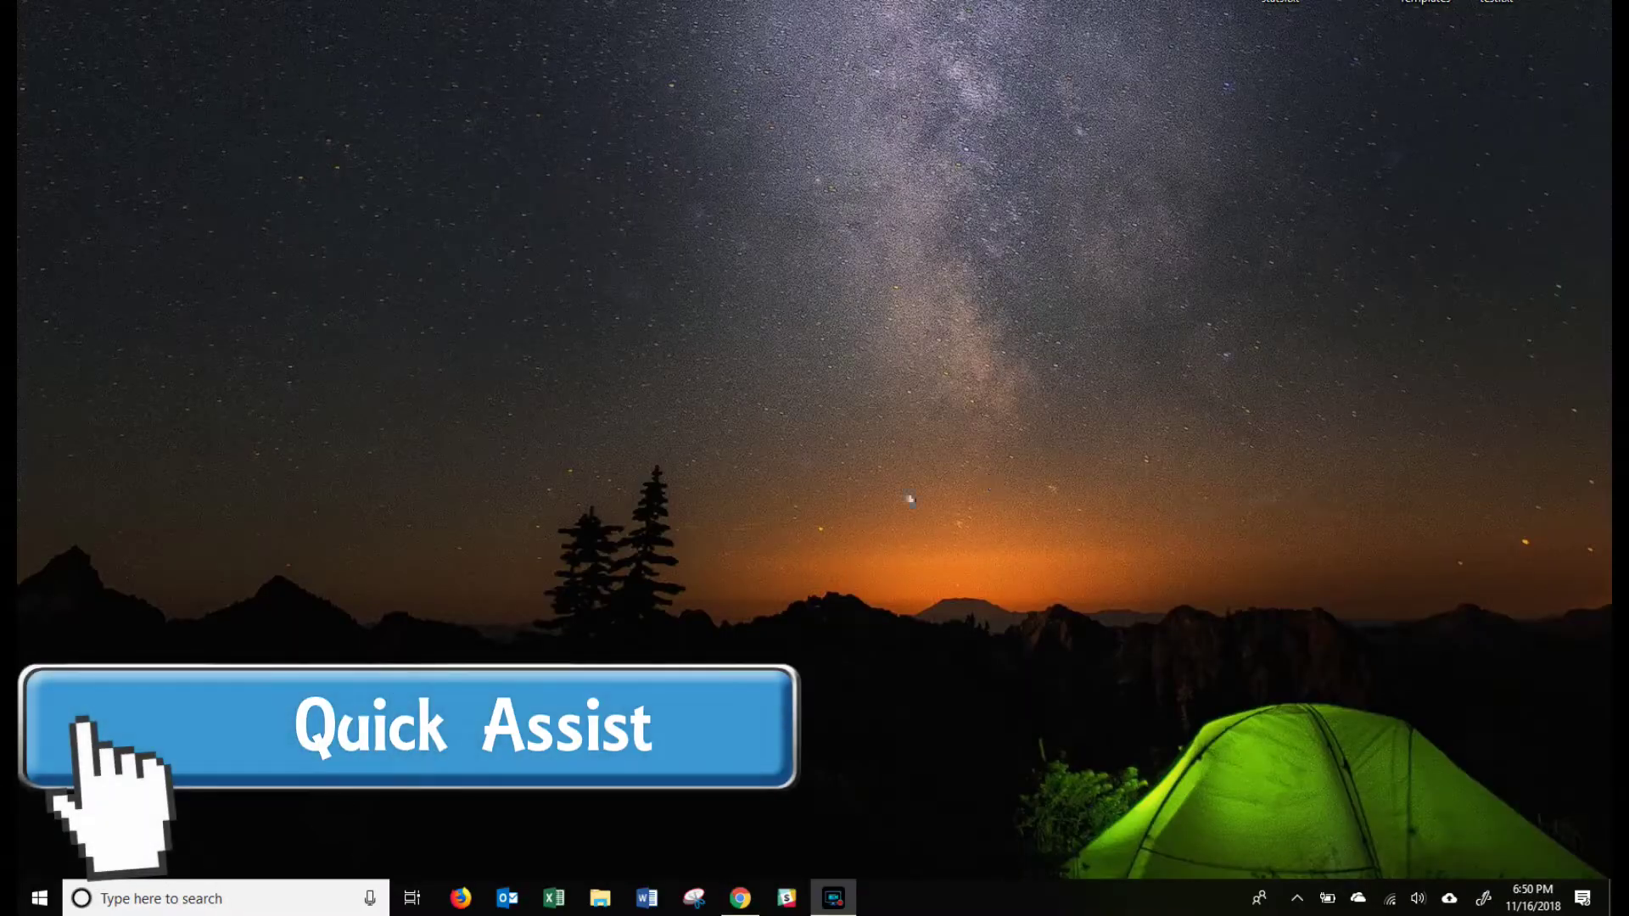
Search for 'quick assist' and launch the Quick Assist app.
{"action": "left_click", "coordinate": [280, 895]}
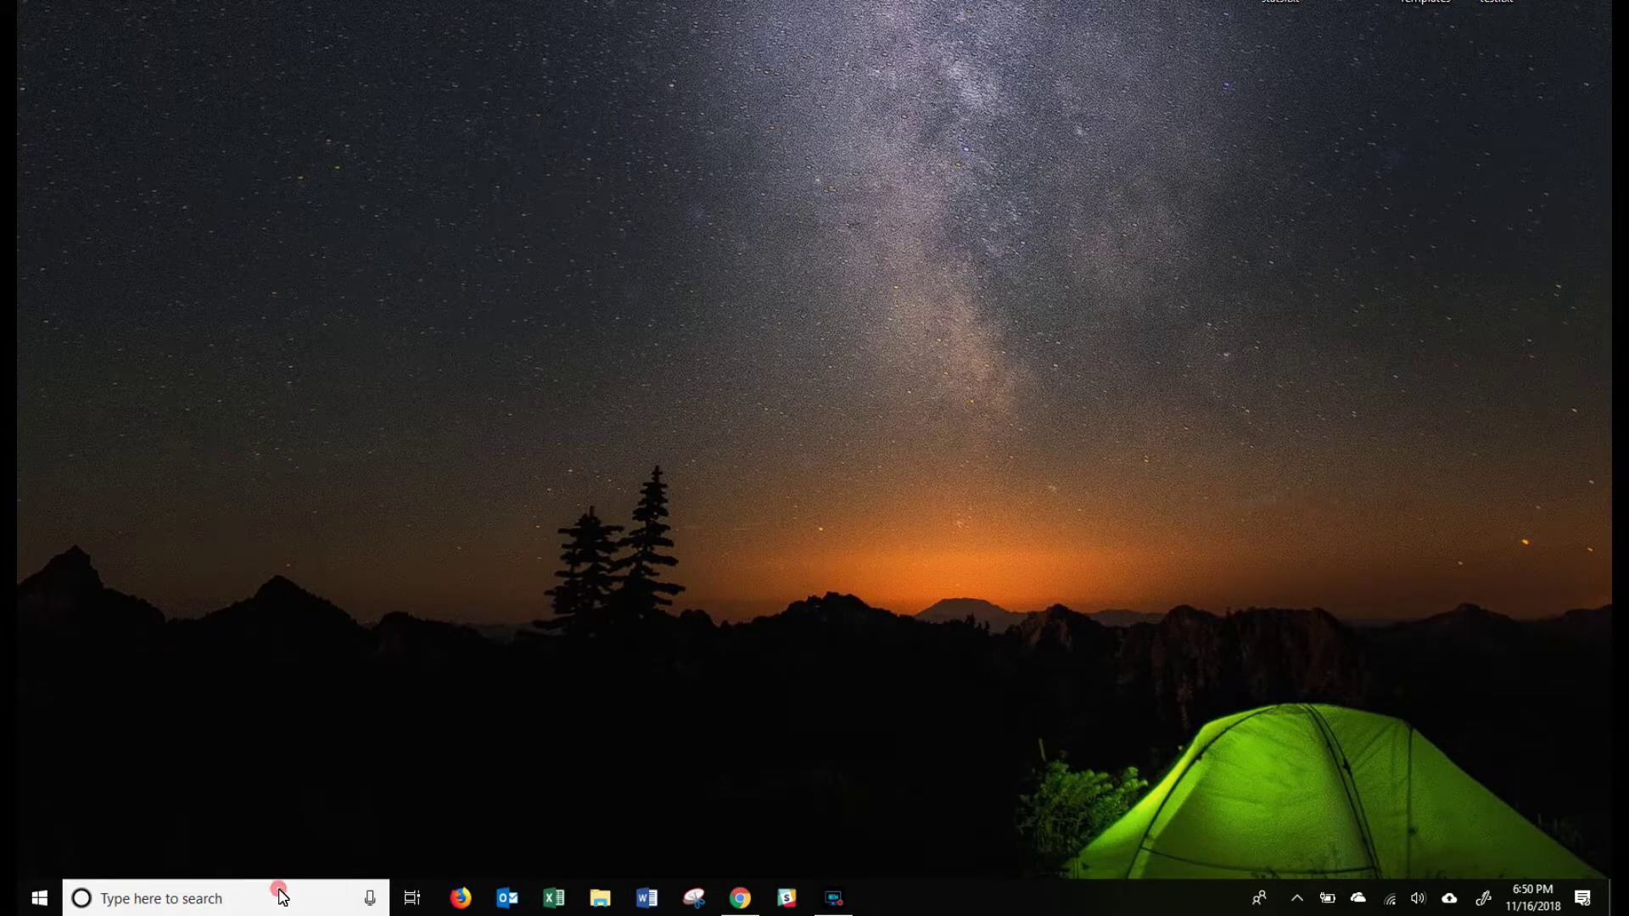
{"action": "type", "text": "quick a"}
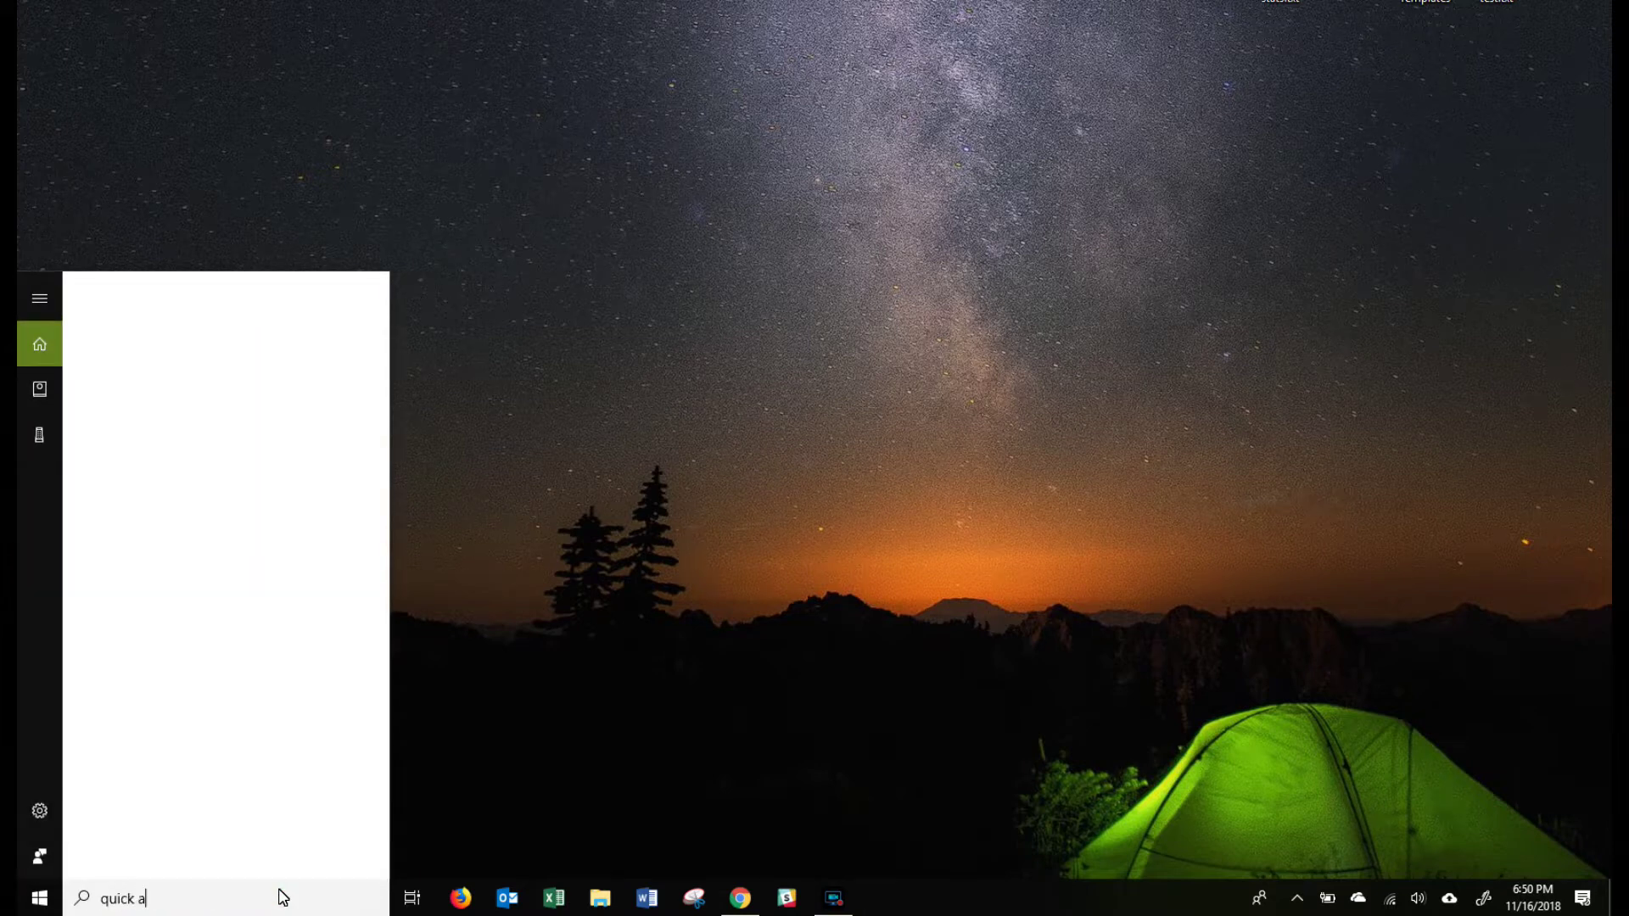
{"action": "type", "text": "ssist"}
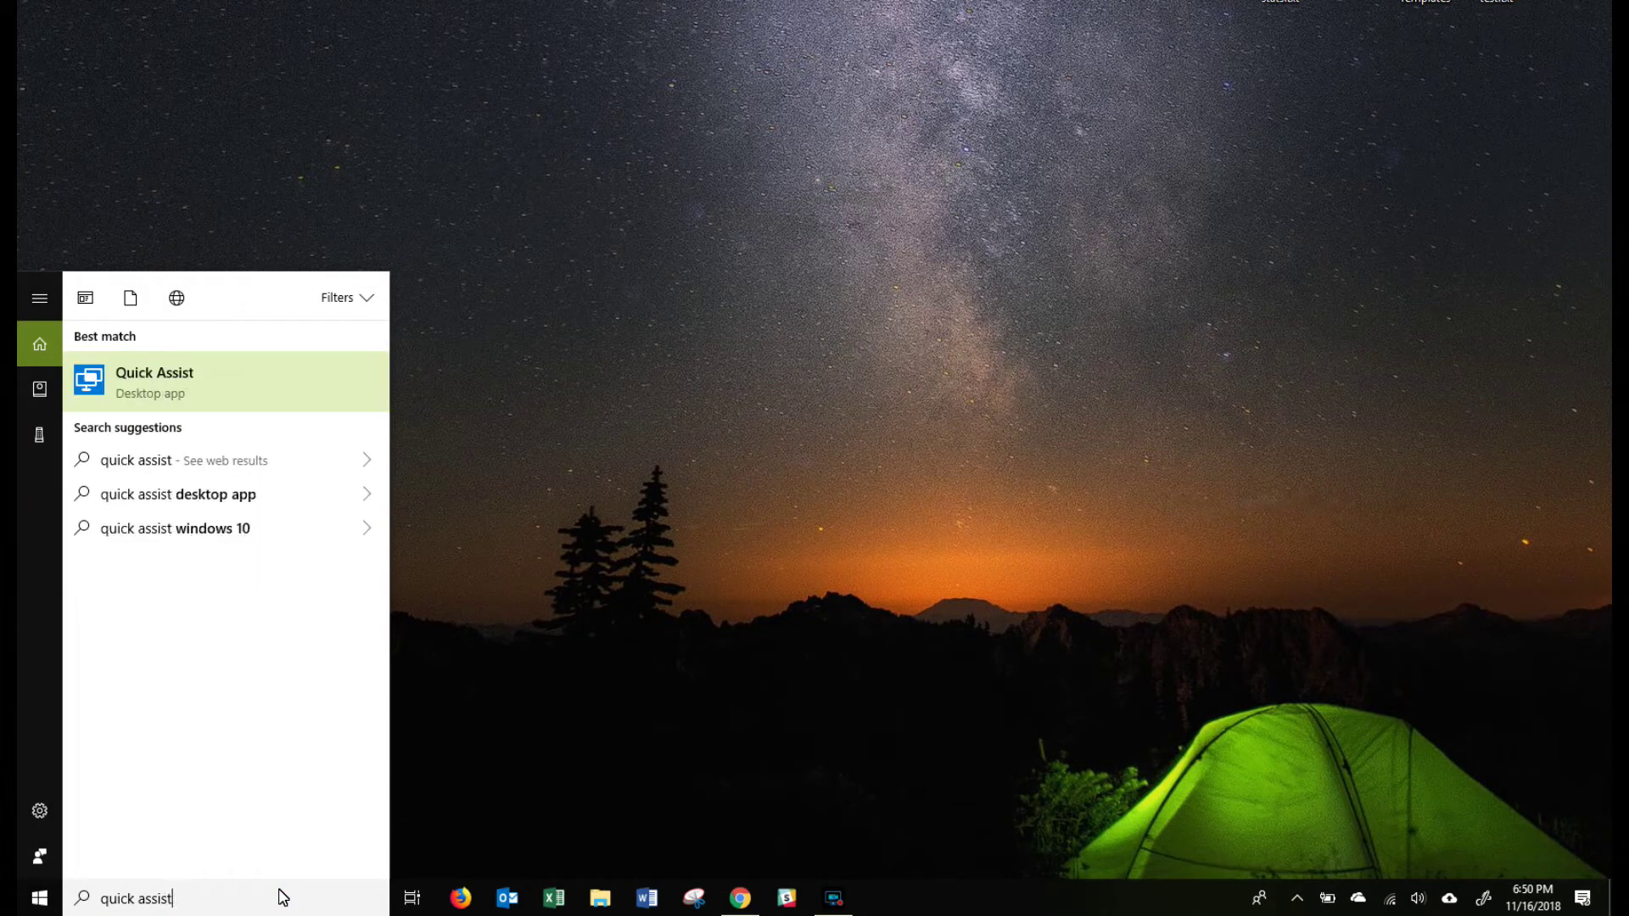
{"action": "left_click", "coordinate": [155, 384]}
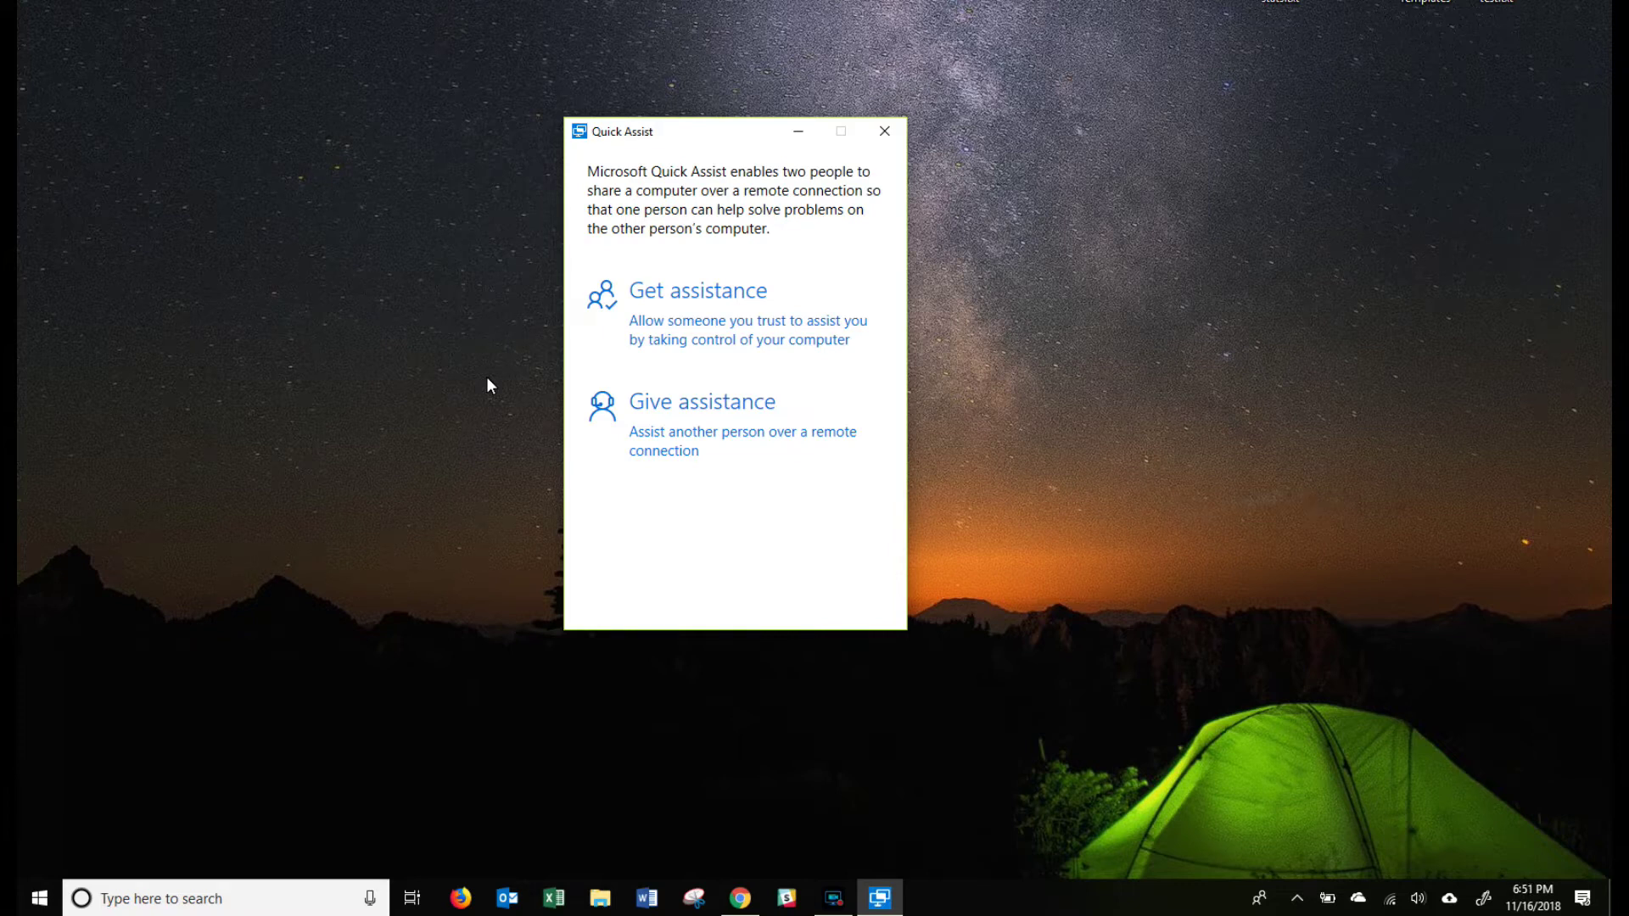
Start Give assistance, cancel back, then choose Get assistance to reach the code page.
{"action": "key", "text": "Tab"}
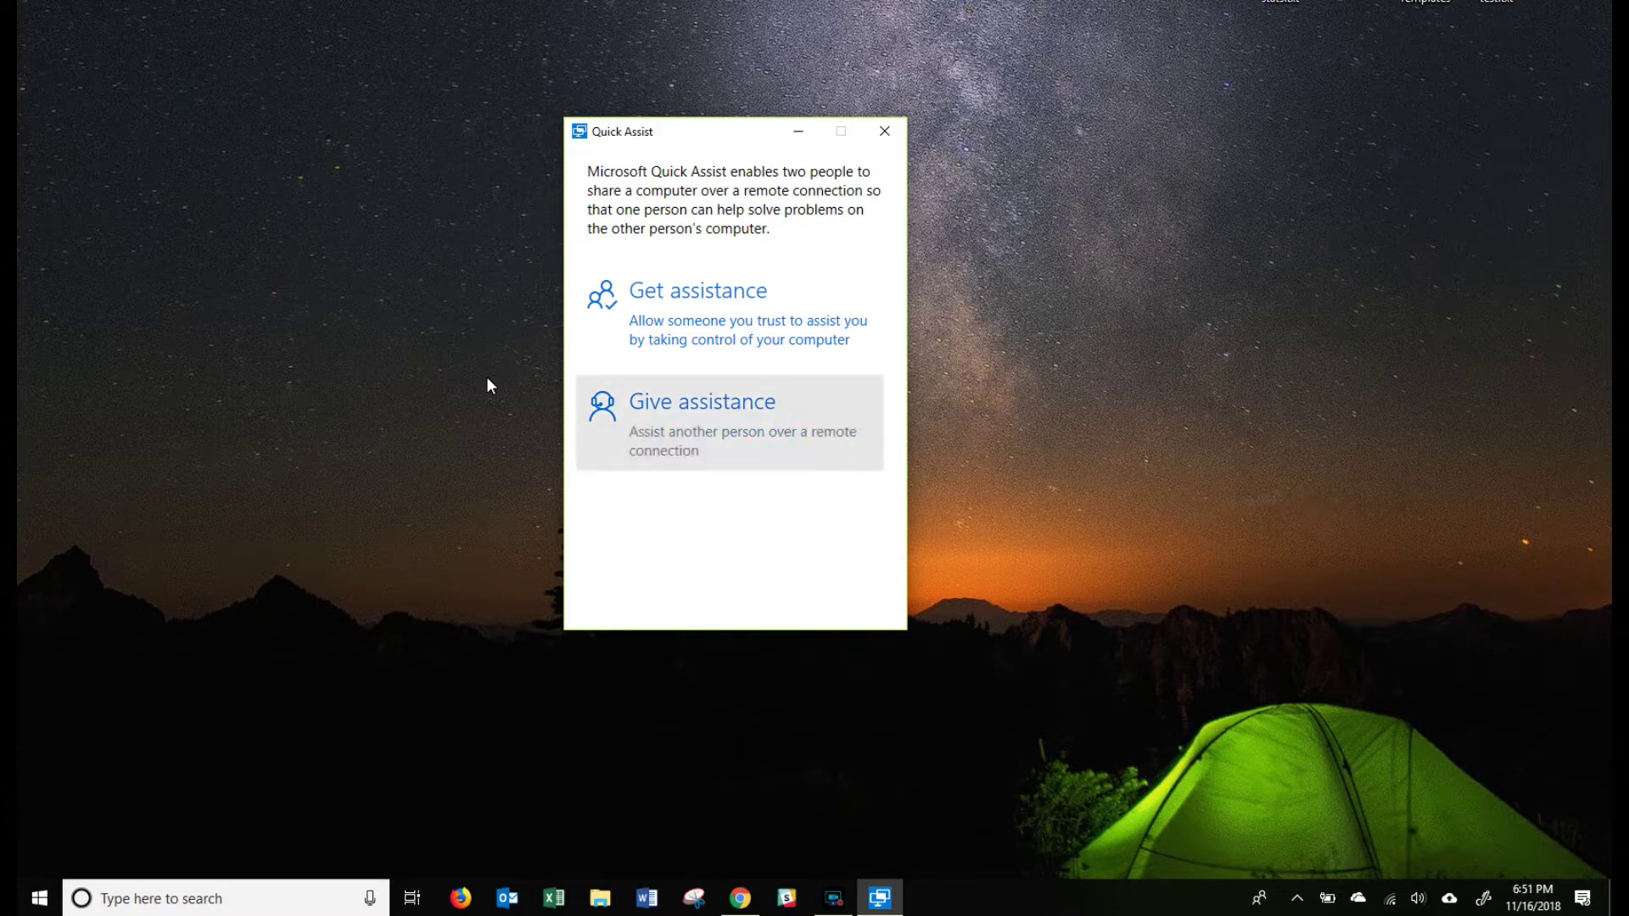
{"action": "key", "text": "Return"}
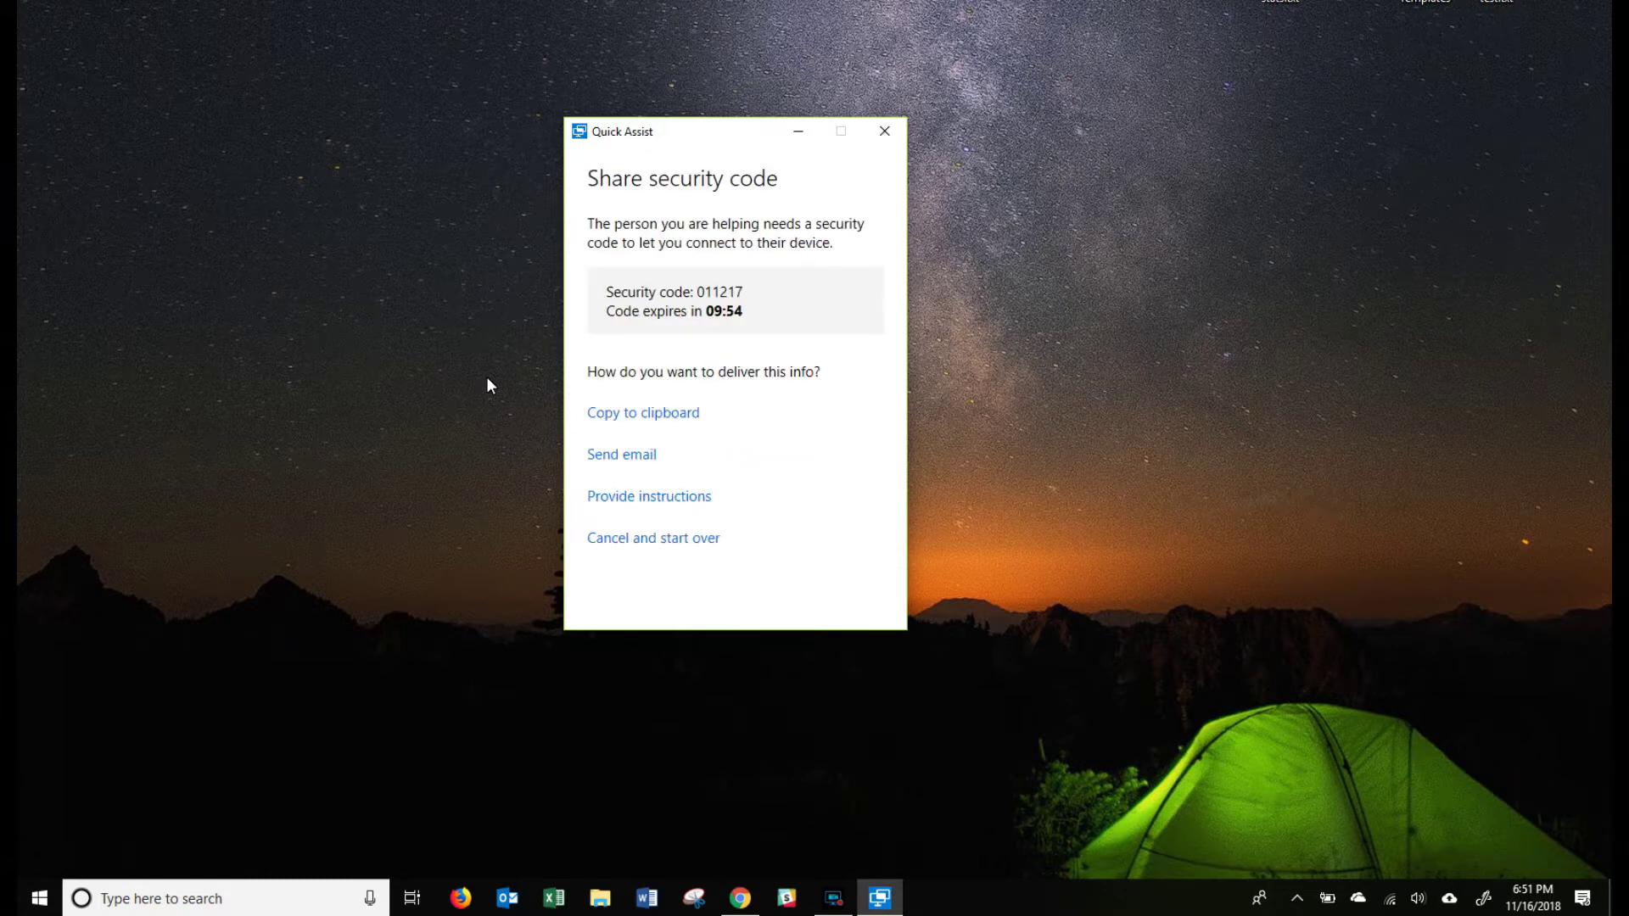
{"action": "key", "text": "Tab"}
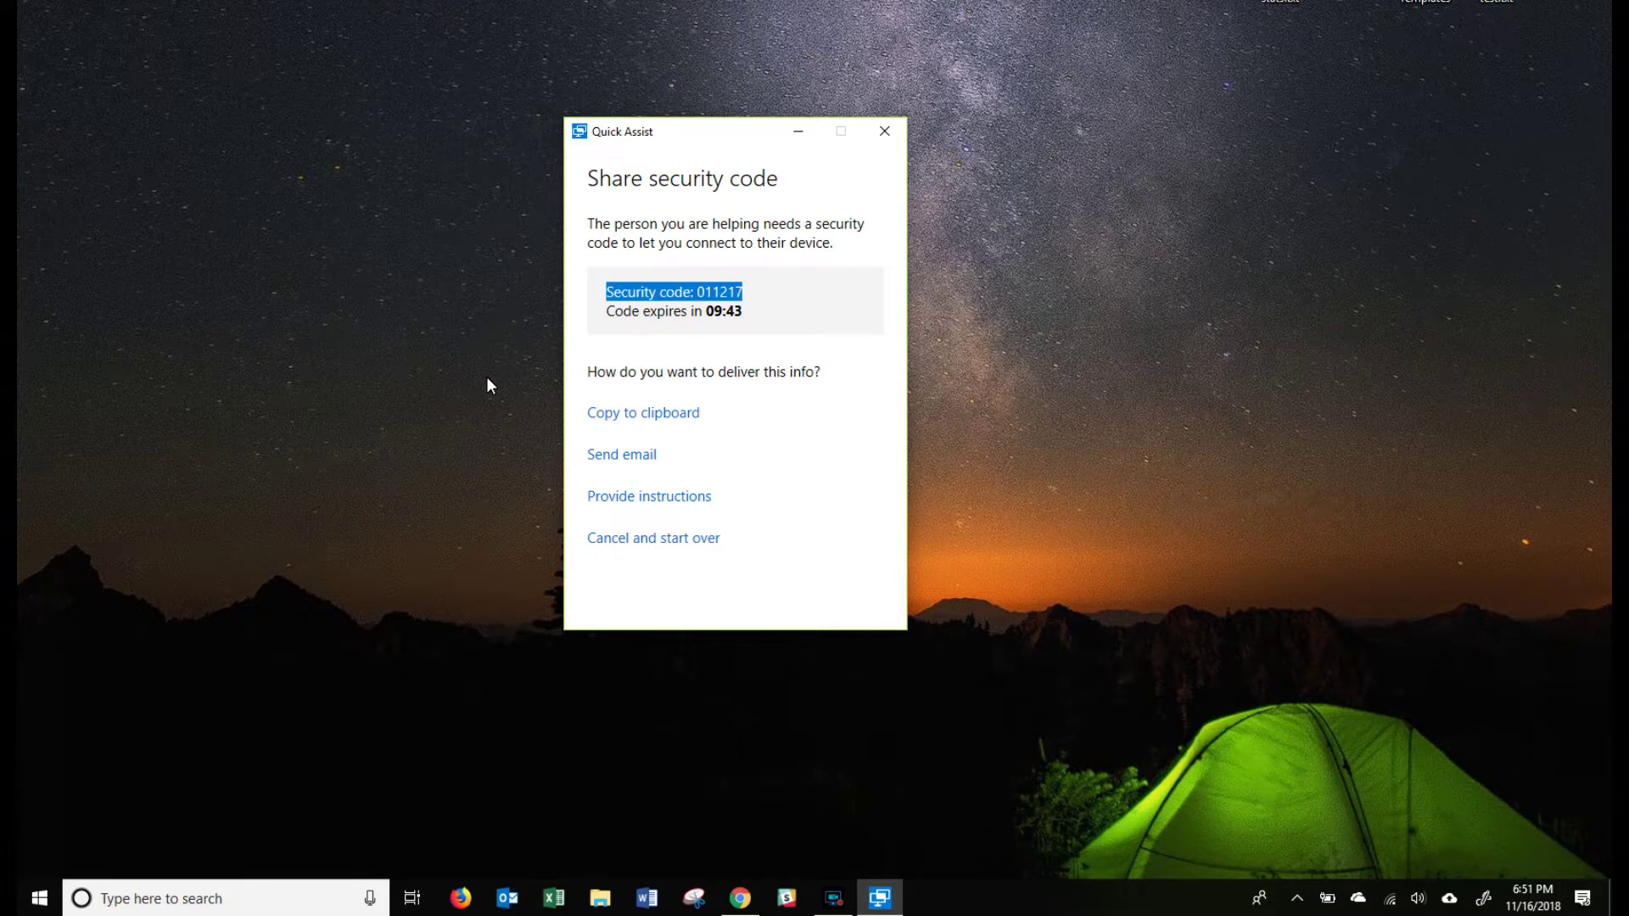
{"action": "key", "text": "Escape"}
{"action": "key", "text": "Up"}
{"action": "key", "text": "Return"}
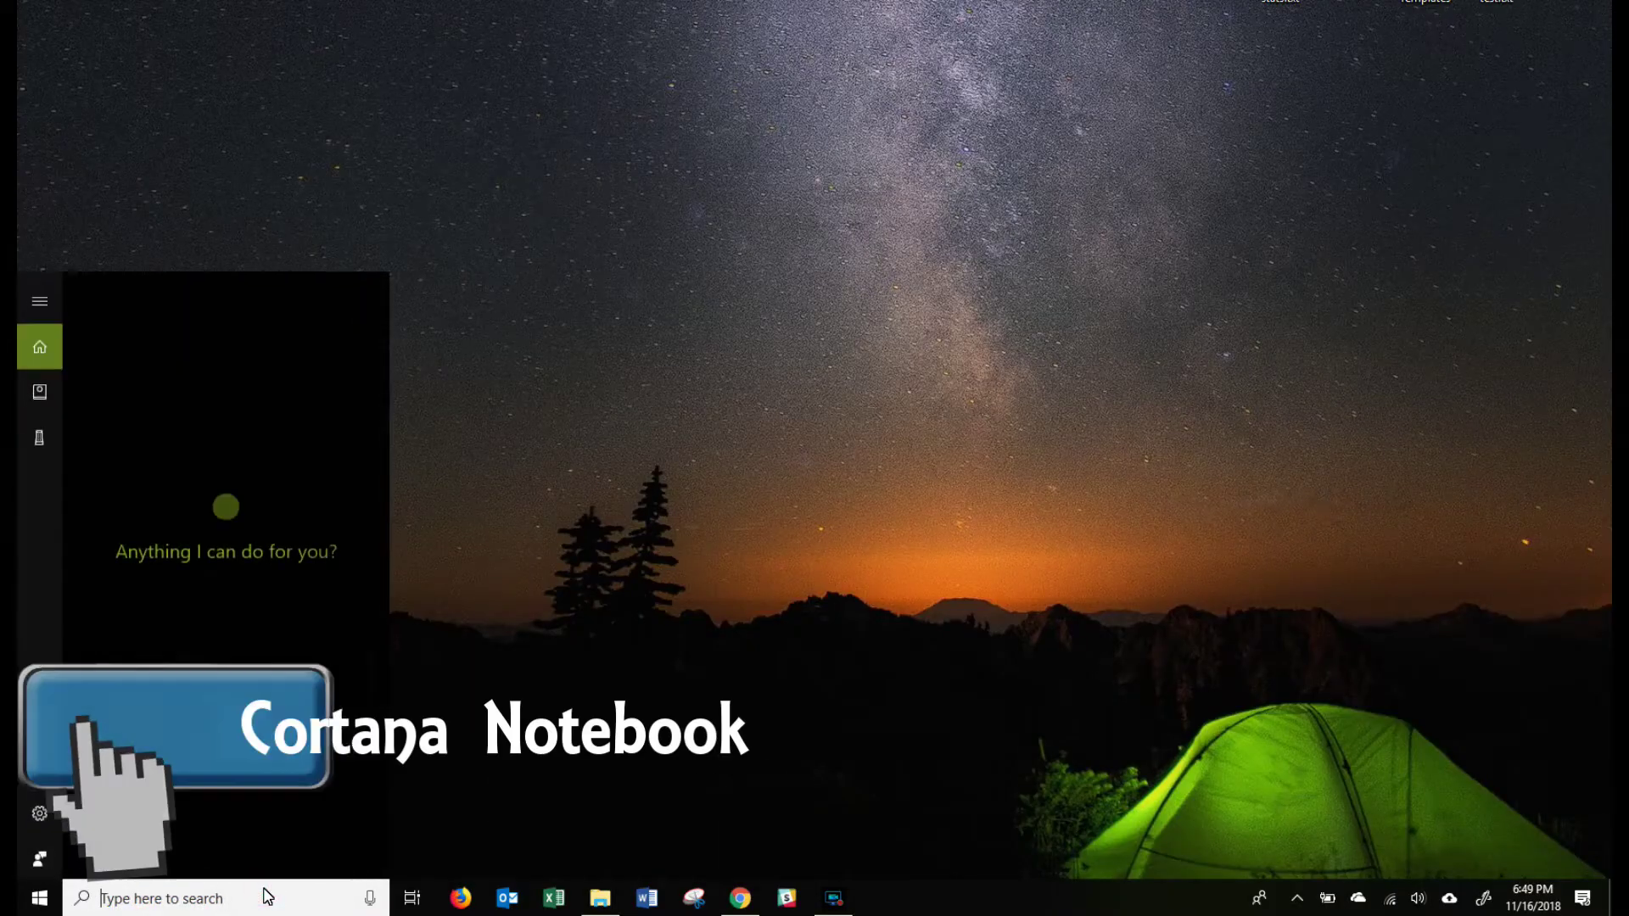
Open Cortana's Notebook and go to Manage Skills, Connected Home, then Honeywell Lyric.
{"action": "type", "text": "corta"}
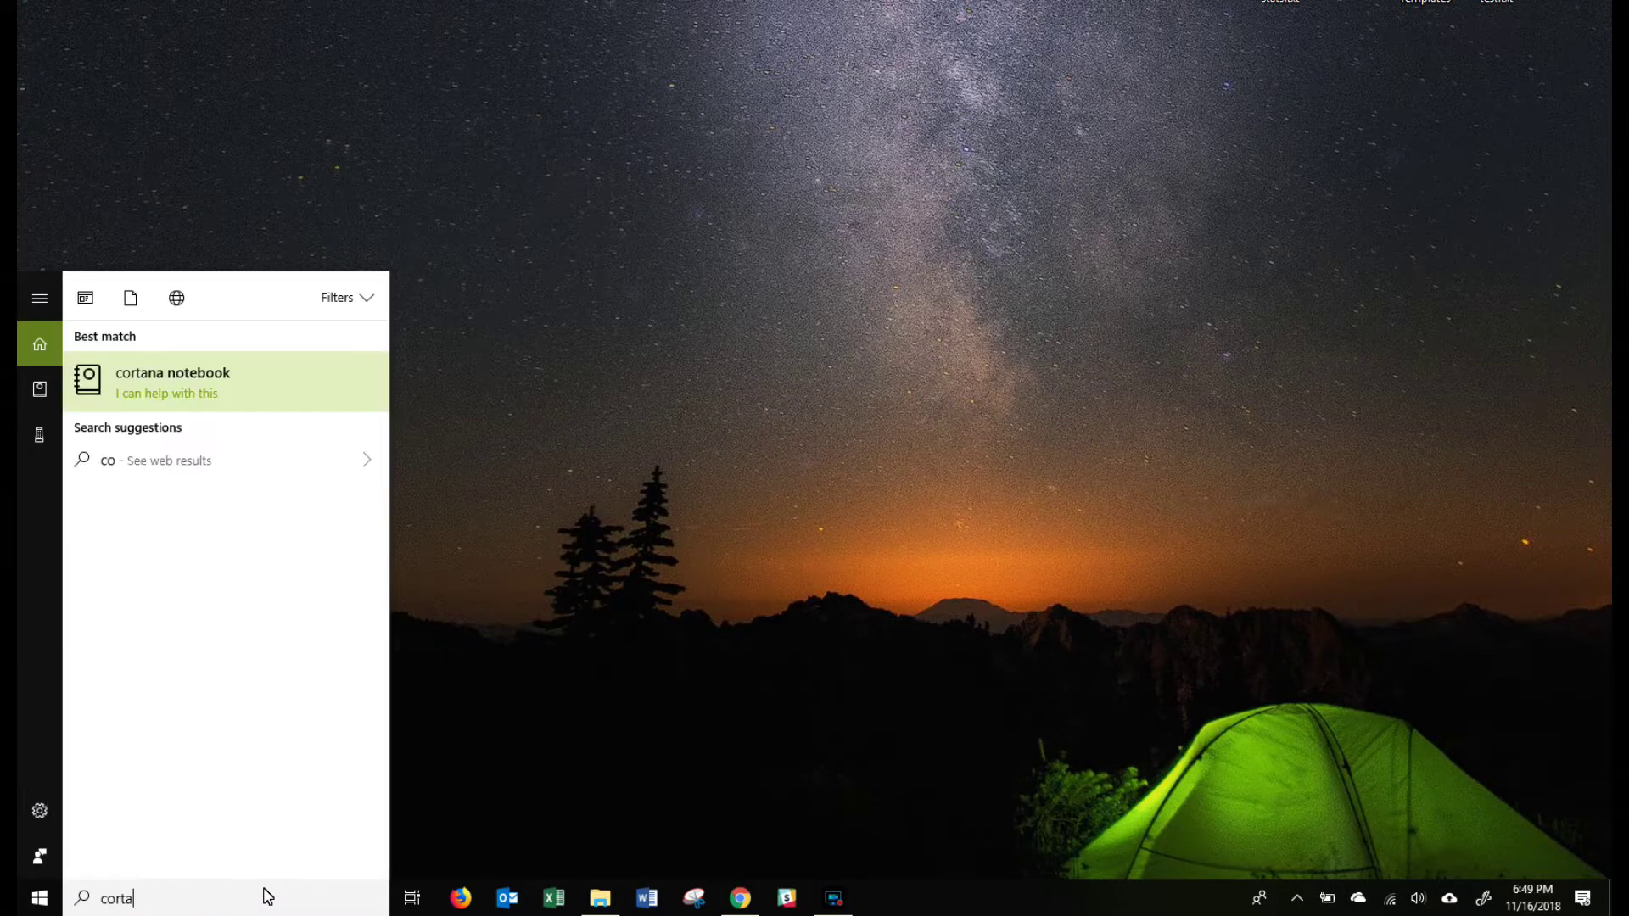
{"action": "type", "text": "na"}
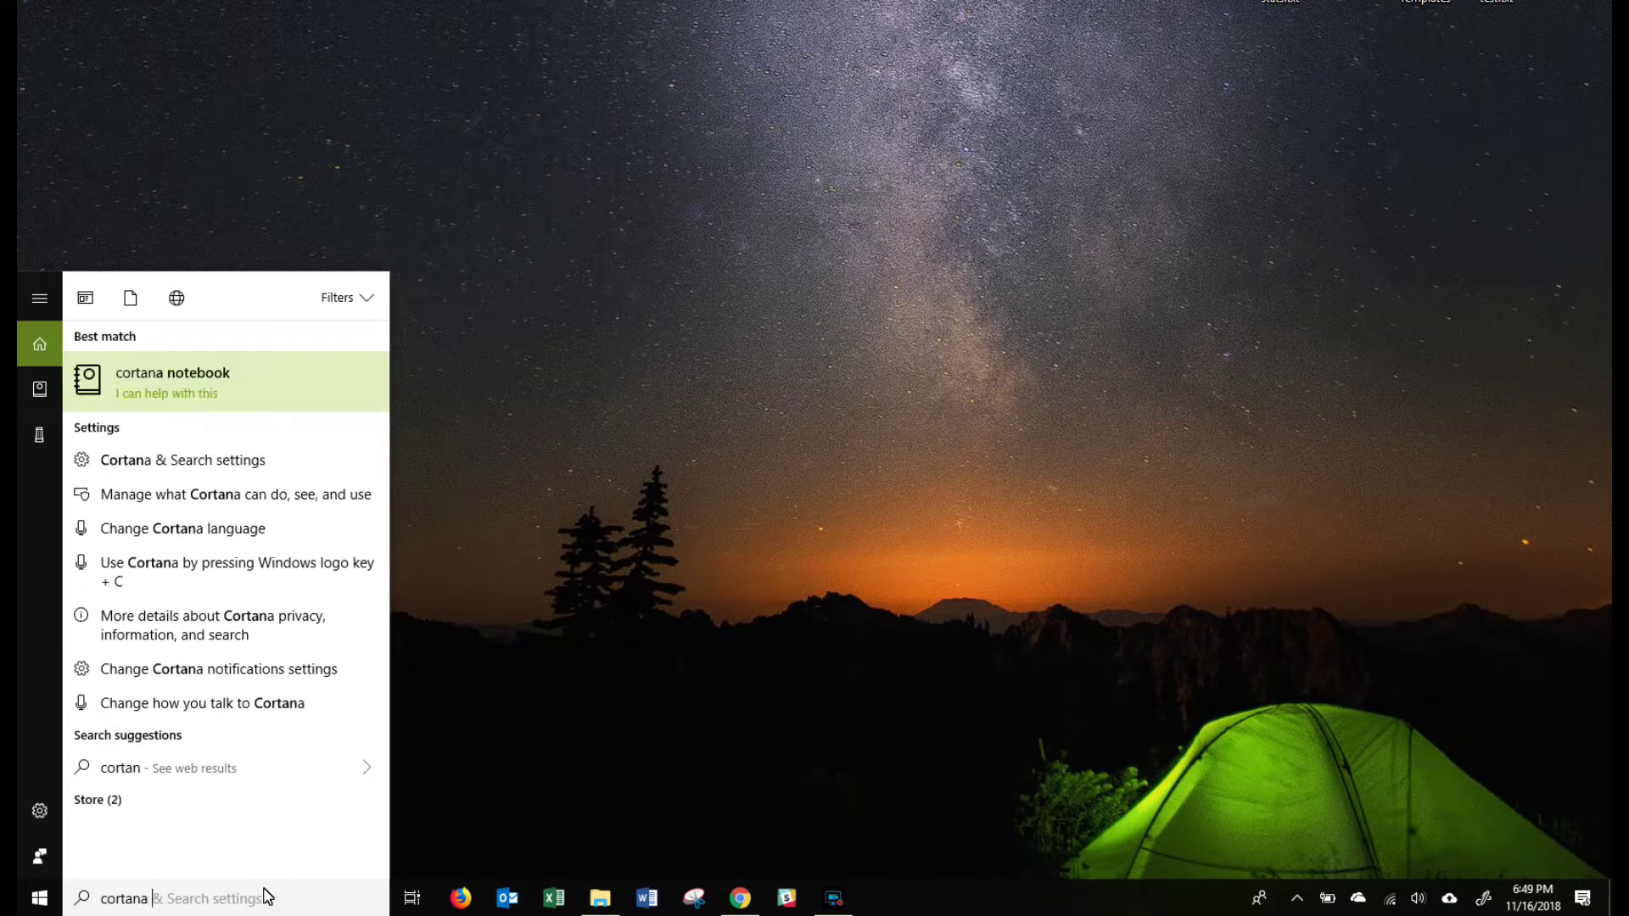
{"action": "type", "text": " notebook"}
{"action": "left_click", "coordinate": [168, 395]}
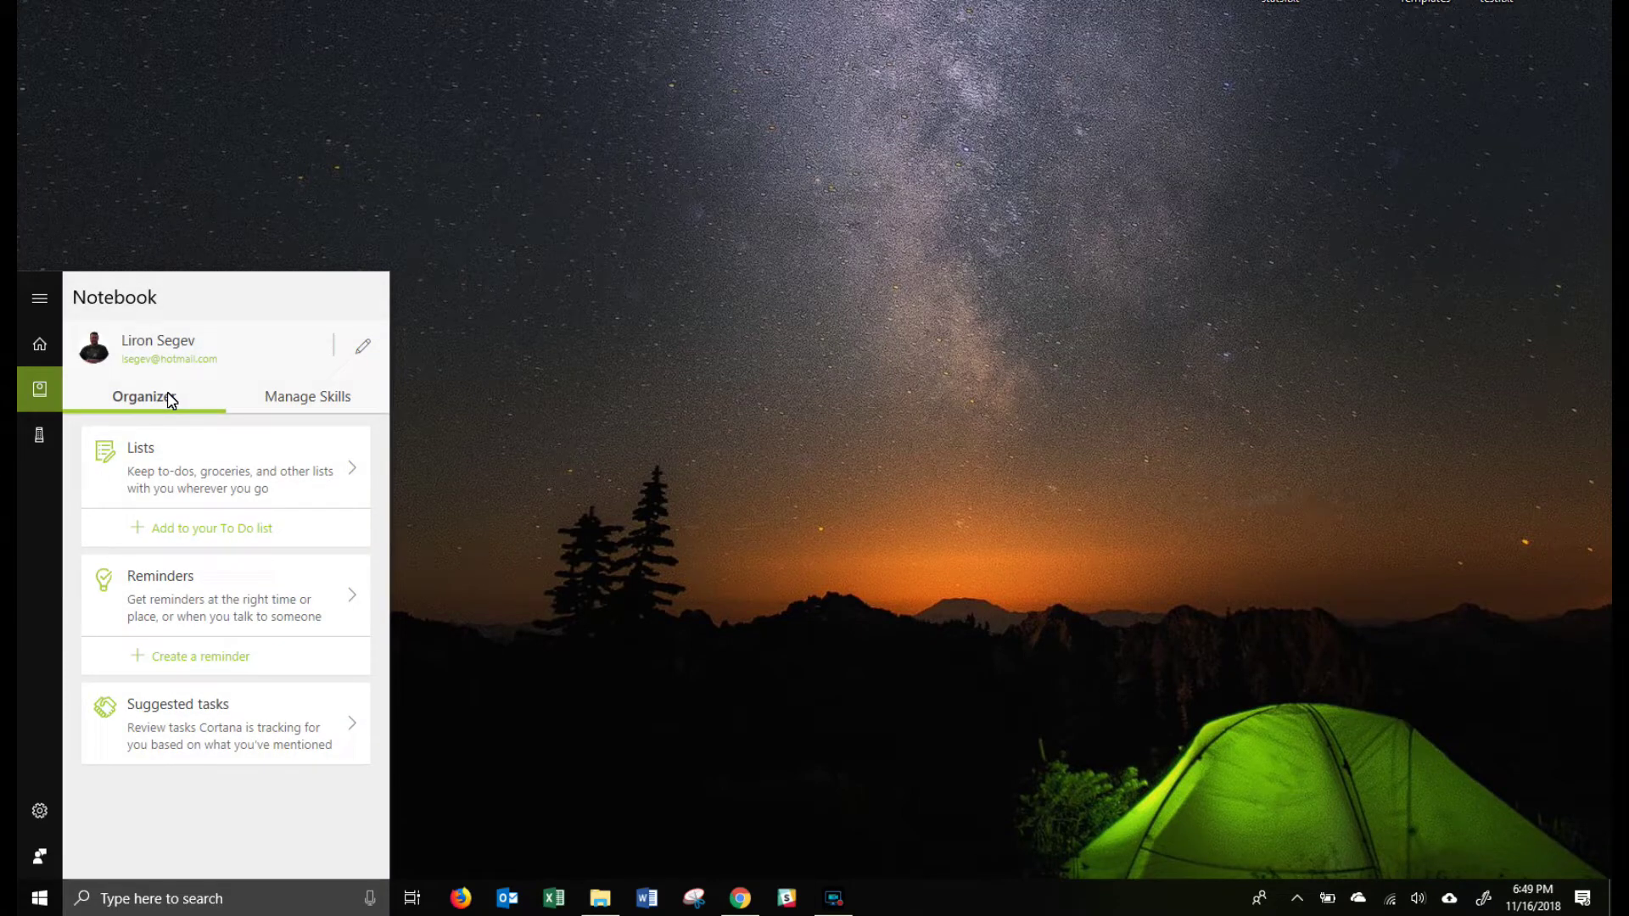
{"action": "left_click", "coordinate": [329, 406]}
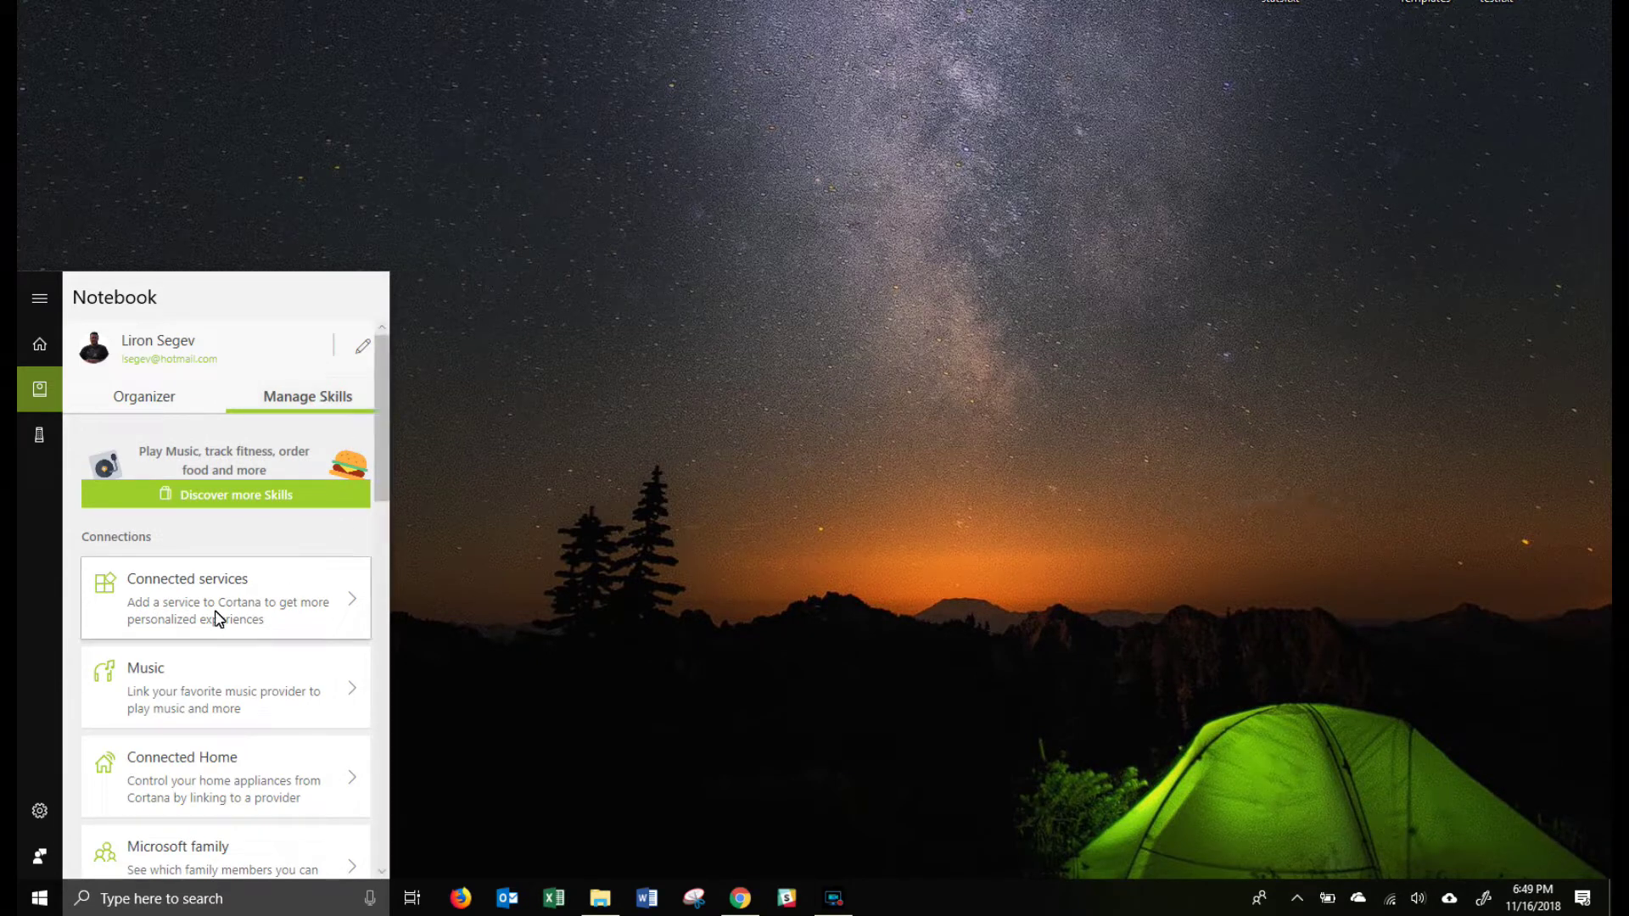
{"action": "scroll", "coordinate": [184, 691], "scroll_direction": "down", "scroll_amount": 2}
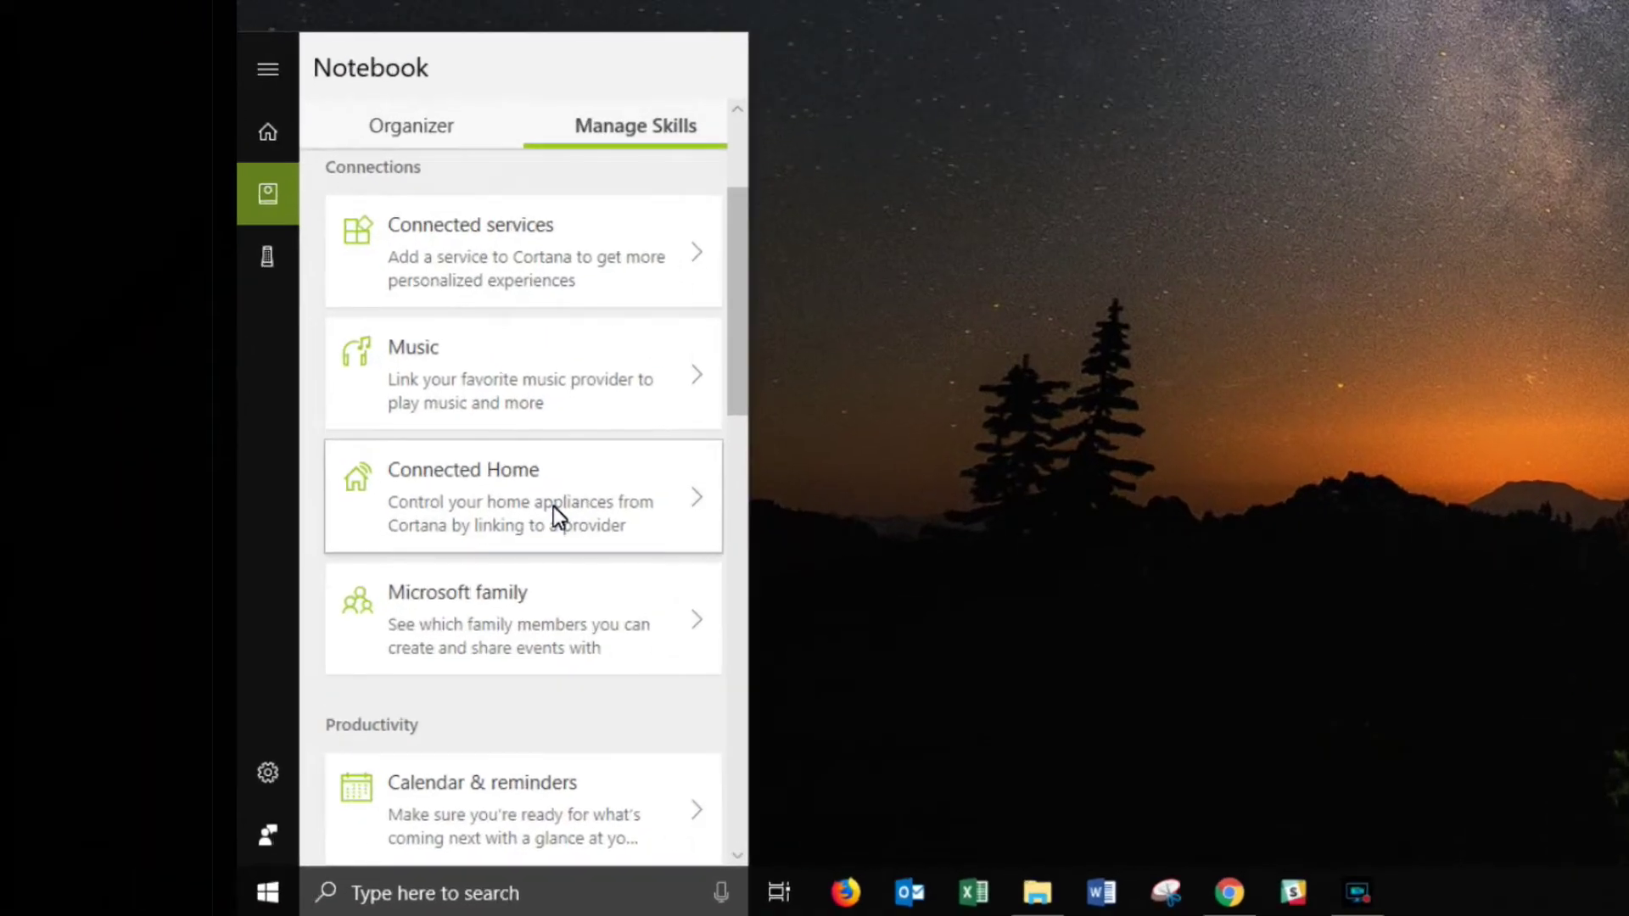
{"action": "left_click", "coordinate": [554, 508]}
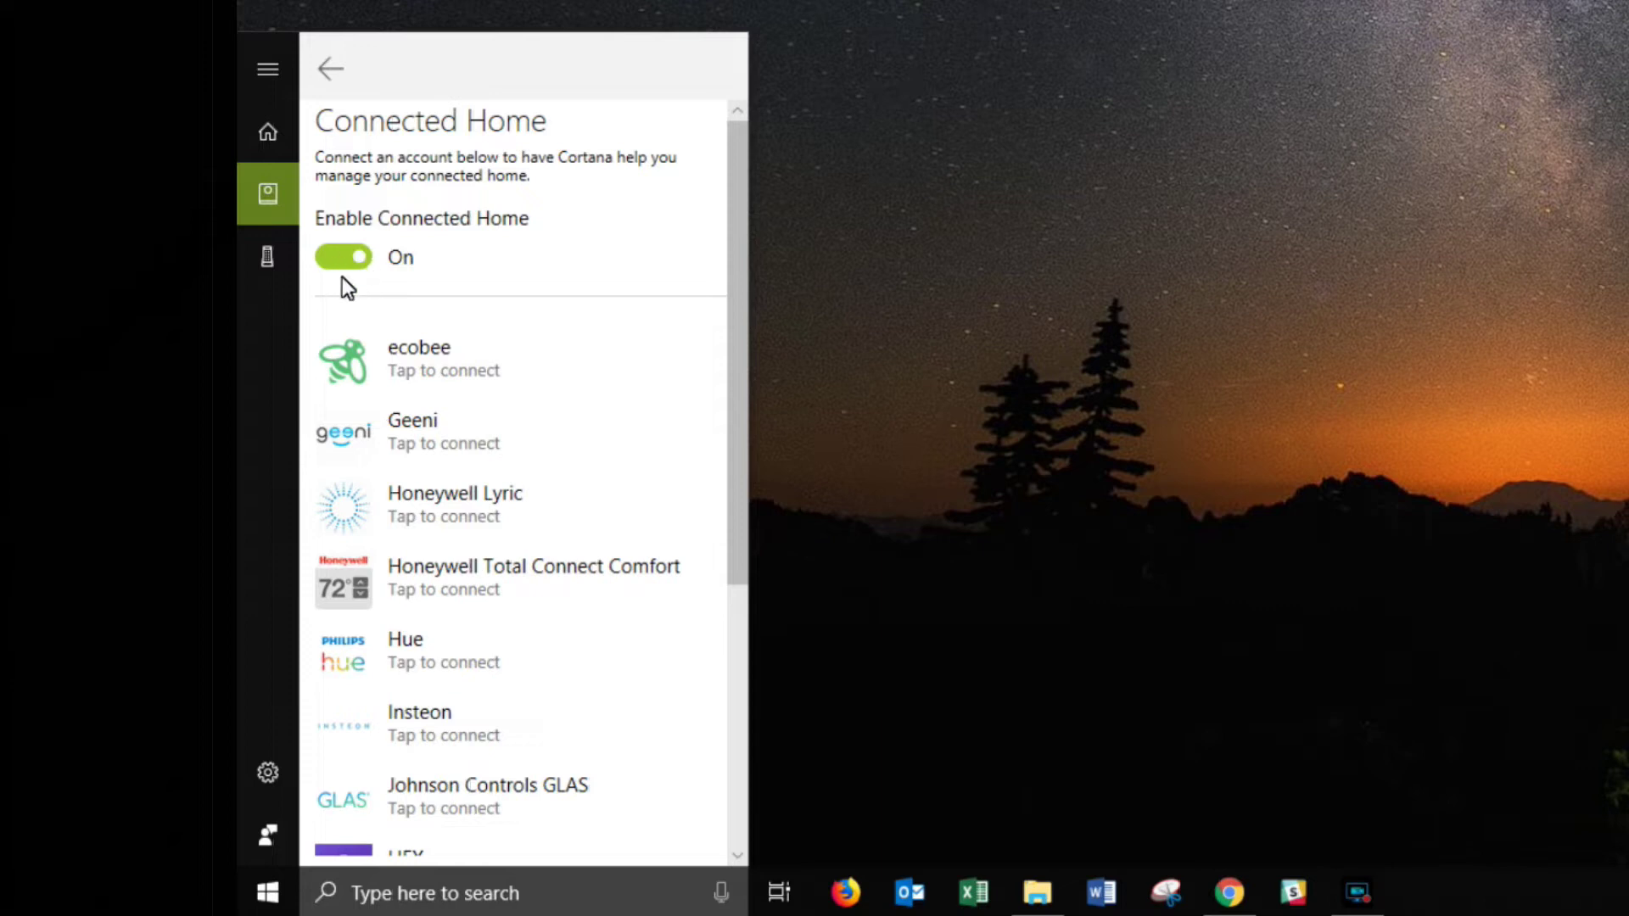
{"action": "scroll", "coordinate": [540, 415], "scroll_direction": "down", "scroll_amount": 5}
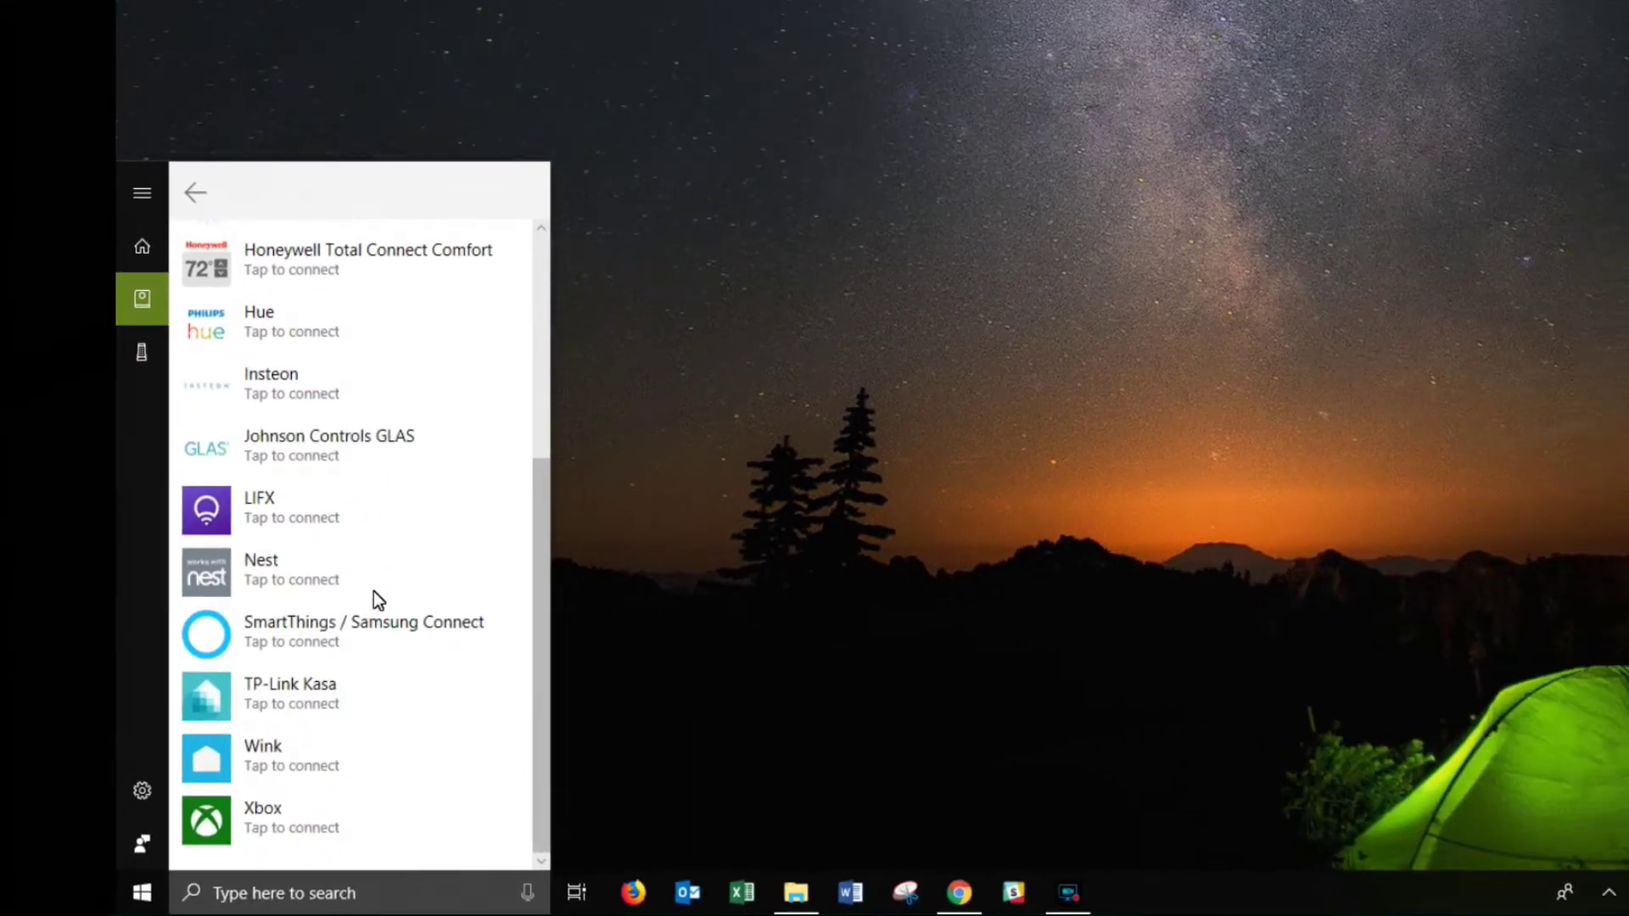
{"action": "scroll", "coordinate": [468, 263], "scroll_direction": "up", "scroll_amount": 3}
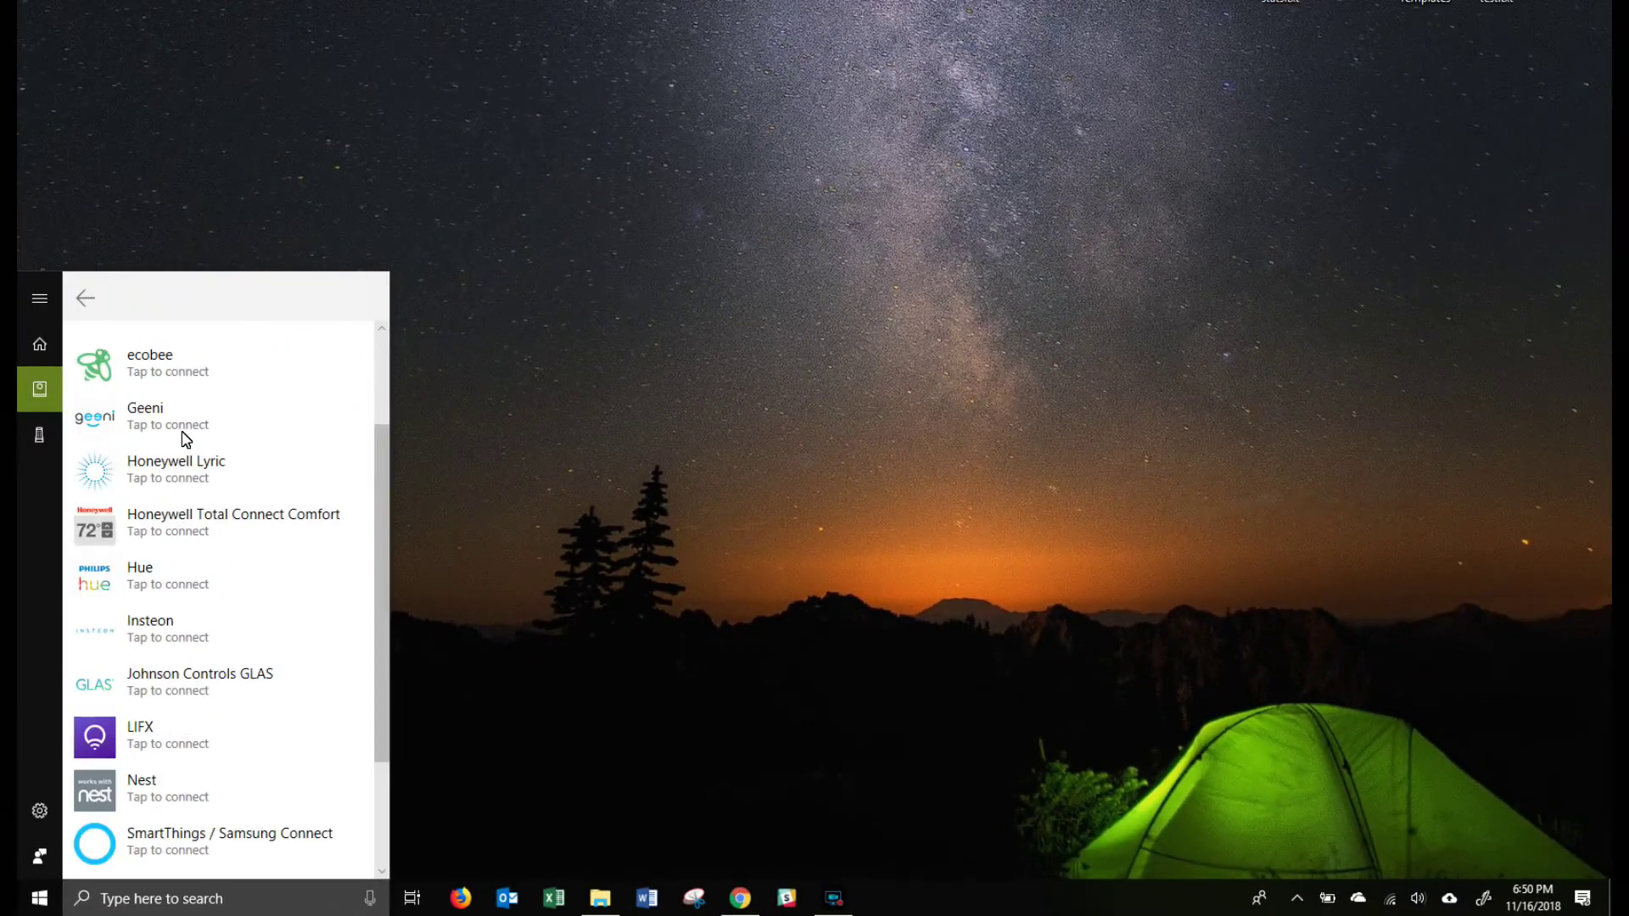
{"action": "left_click", "coordinate": [184, 481]}
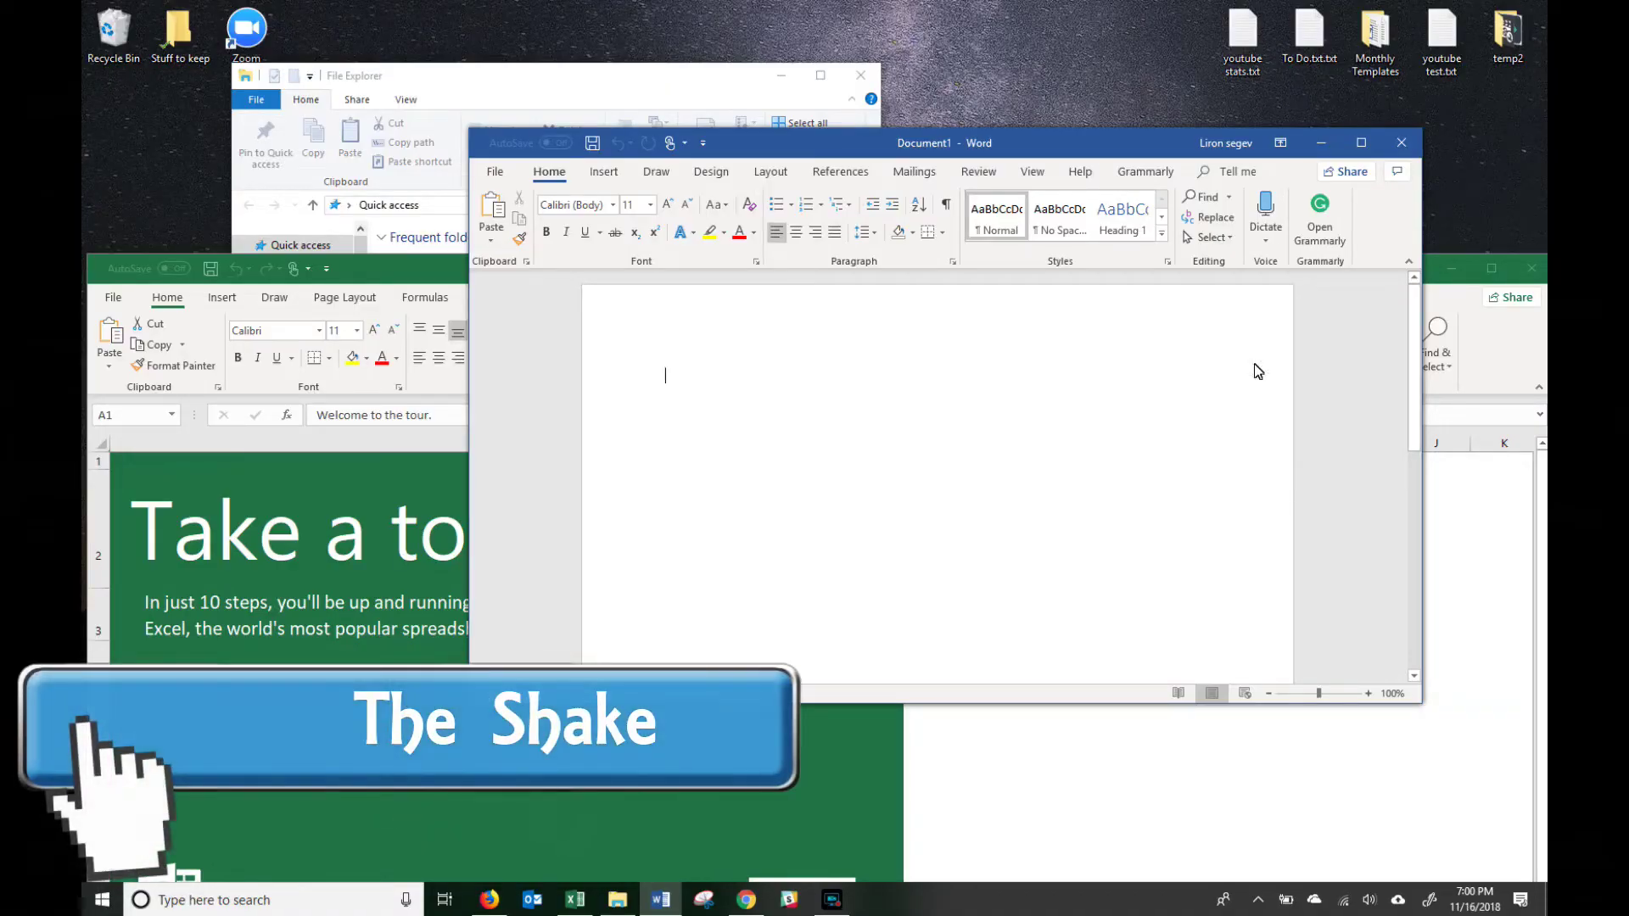
Raise Excel, File Explorer and Word, then shake Word to minimize and restore the others.
{"action": "left_click", "coordinate": [416, 269]}
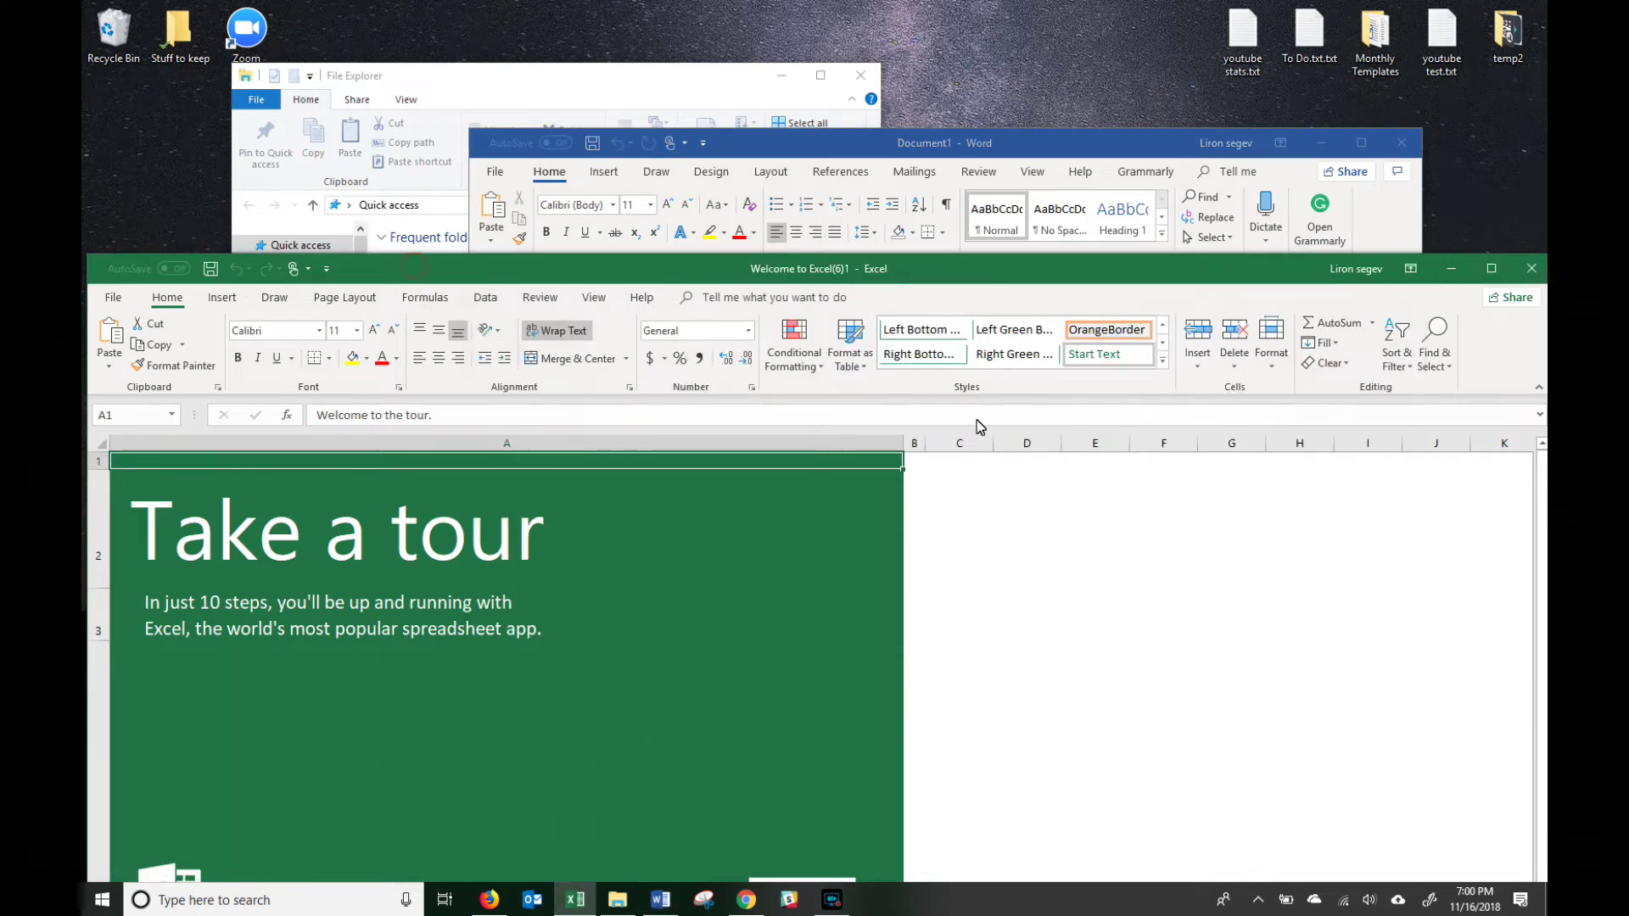
{"action": "left_click", "coordinate": [642, 98]}
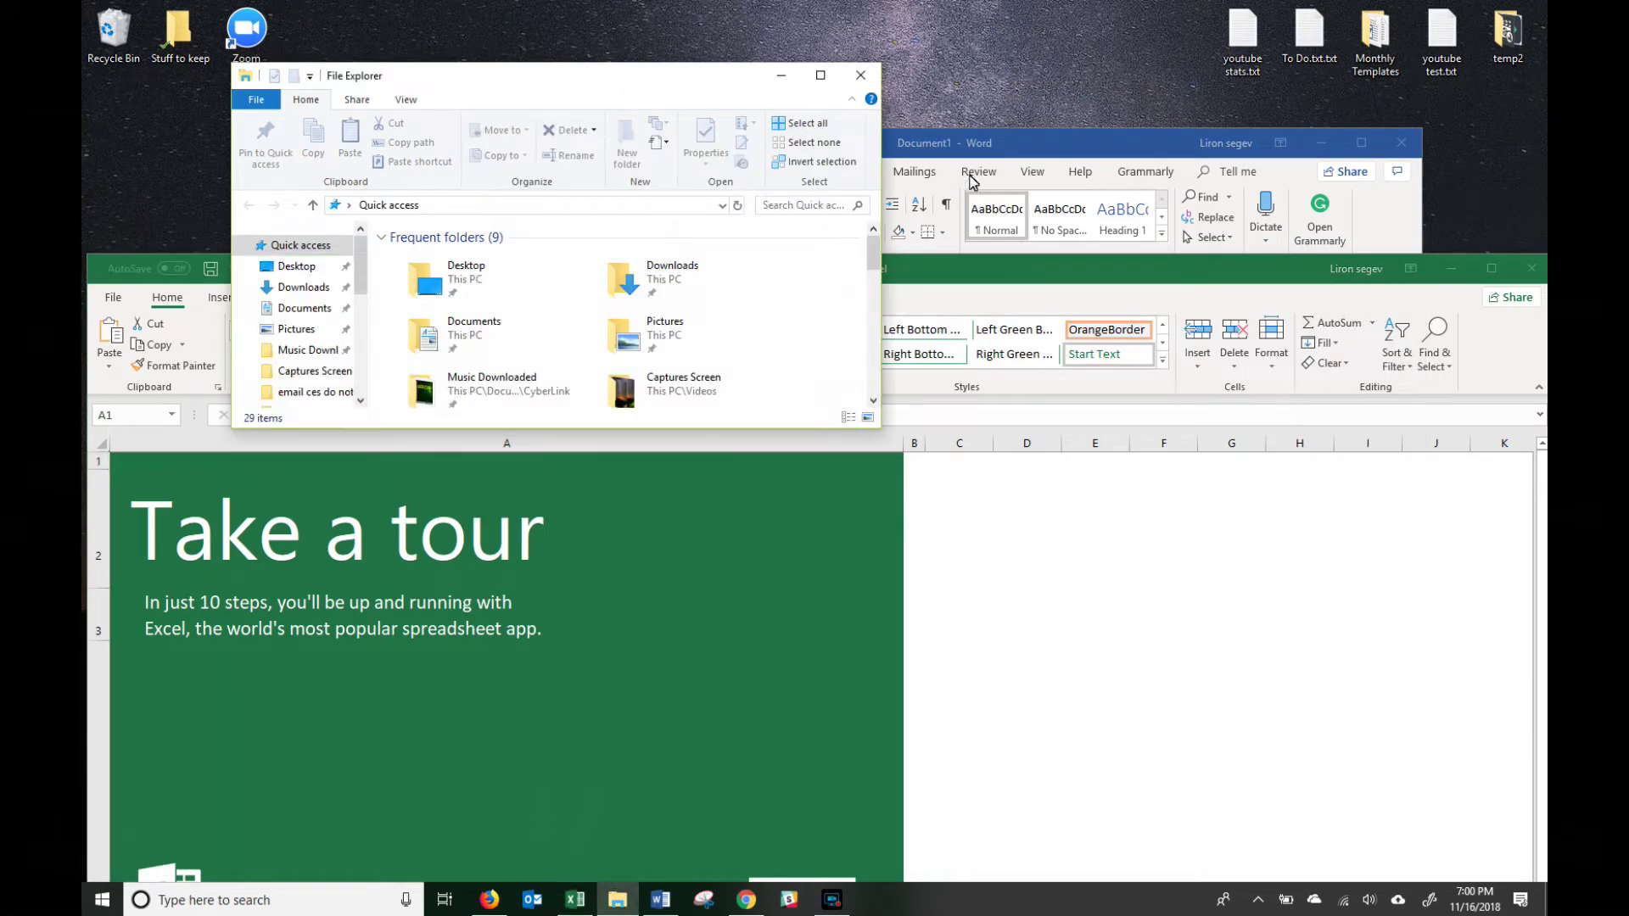
{"action": "left_click", "coordinate": [984, 144]}
{"action": "mouse_move", "coordinate": [933, 151]}
{"action": "left_mouse_down"}
{"action": "mouse_move", "coordinate": [853, 173]}
{"action": "mouse_move", "coordinate": [931, 159]}
{"action": "mouse_move", "coordinate": [866, 162]}
{"action": "left_mouse_up"}
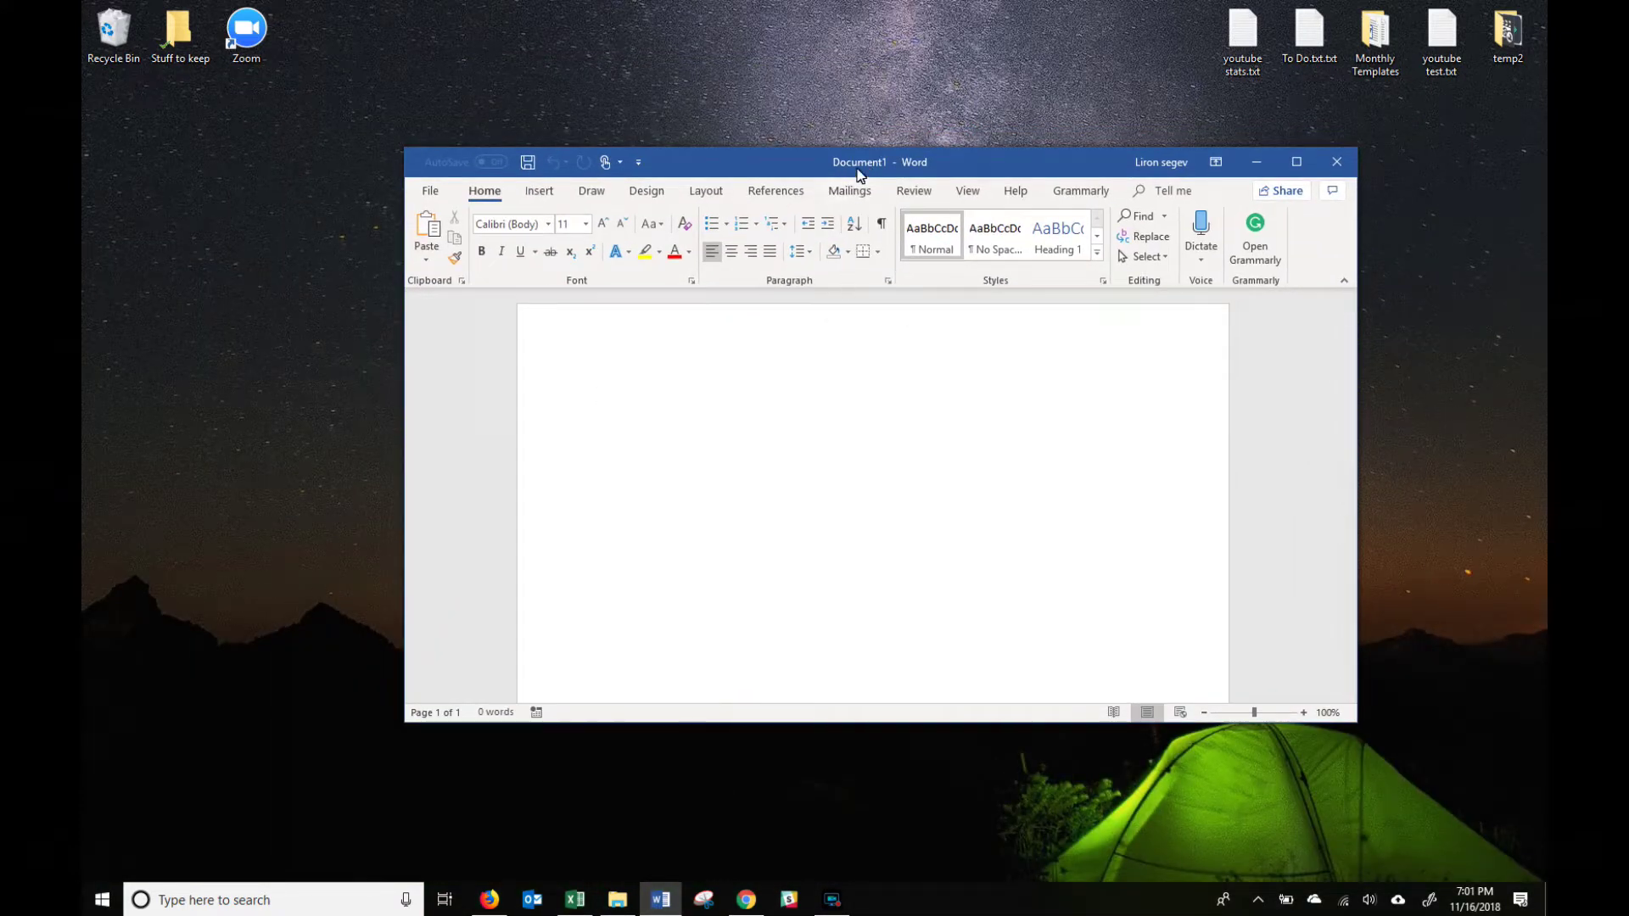
{"action": "left_click_drag", "start_coordinate": [858, 164], "coordinate": [915, 169]}
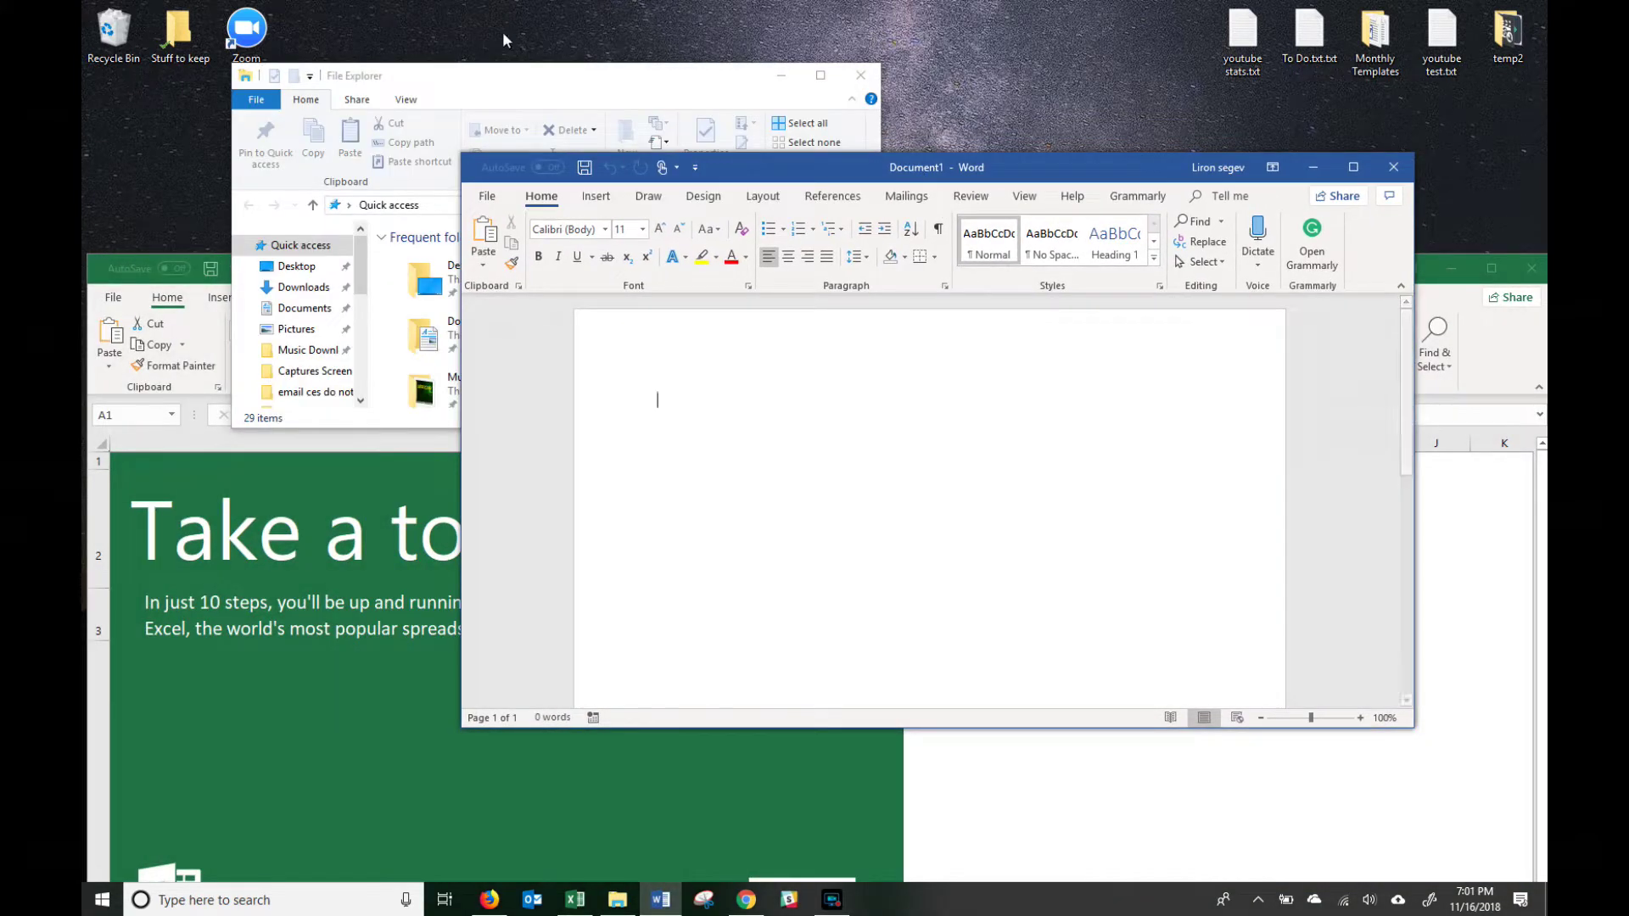
{"action": "mouse_move", "coordinate": [527, 73]}
{"action": "left_mouse_down"}
{"action": "mouse_move", "coordinate": [822, 149]}
{"action": "mouse_move", "coordinate": [711, 229]}
{"action": "mouse_move", "coordinate": [778, 209]}
{"action": "mouse_move", "coordinate": [794, 258]}
{"action": "mouse_move", "coordinate": [758, 142]}
{"action": "left_mouse_up"}
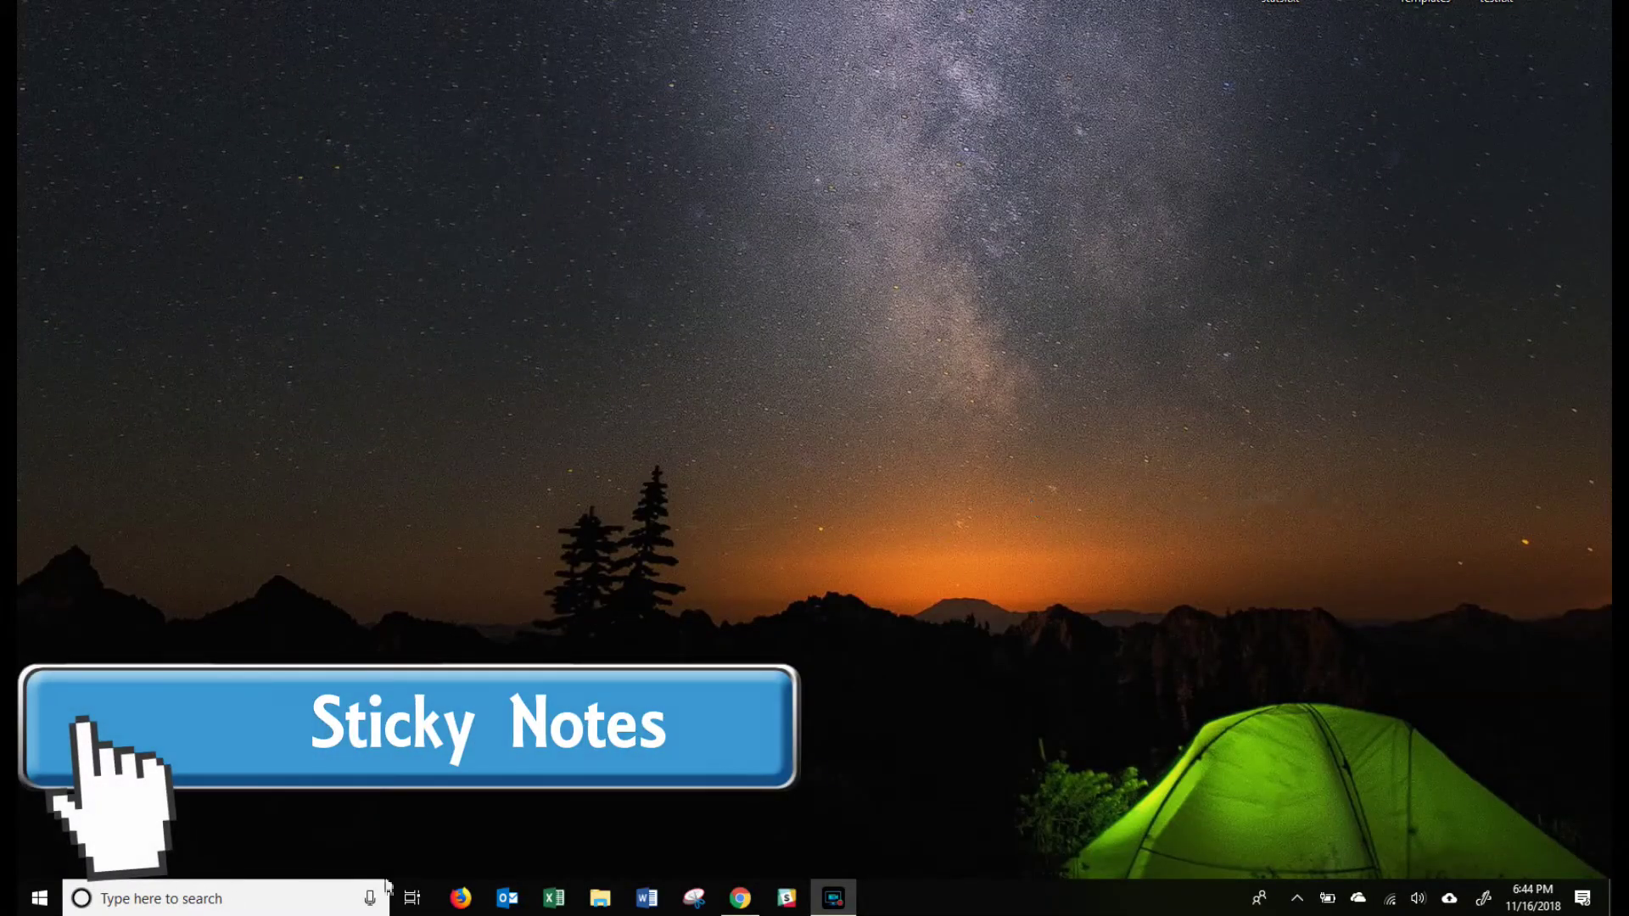
Search 'stick', launch Sticky Notes, and glance at its settings before returning to the list.
{"action": "left_click", "coordinate": [259, 900]}
{"action": "type", "text": "st"}
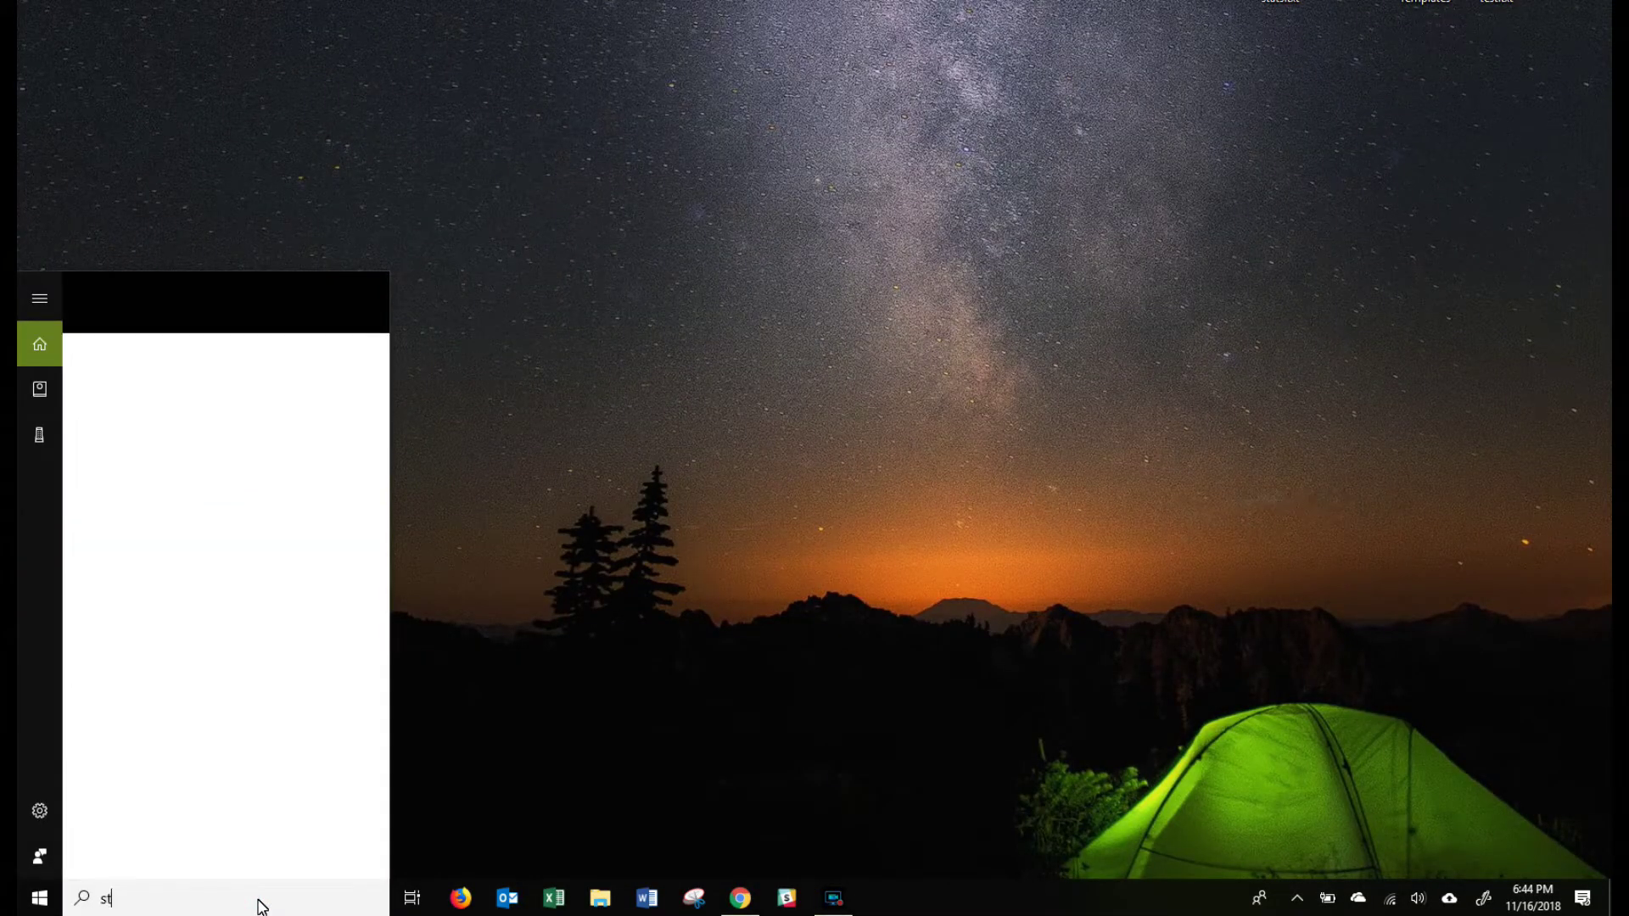
{"action": "type", "text": "ick"}
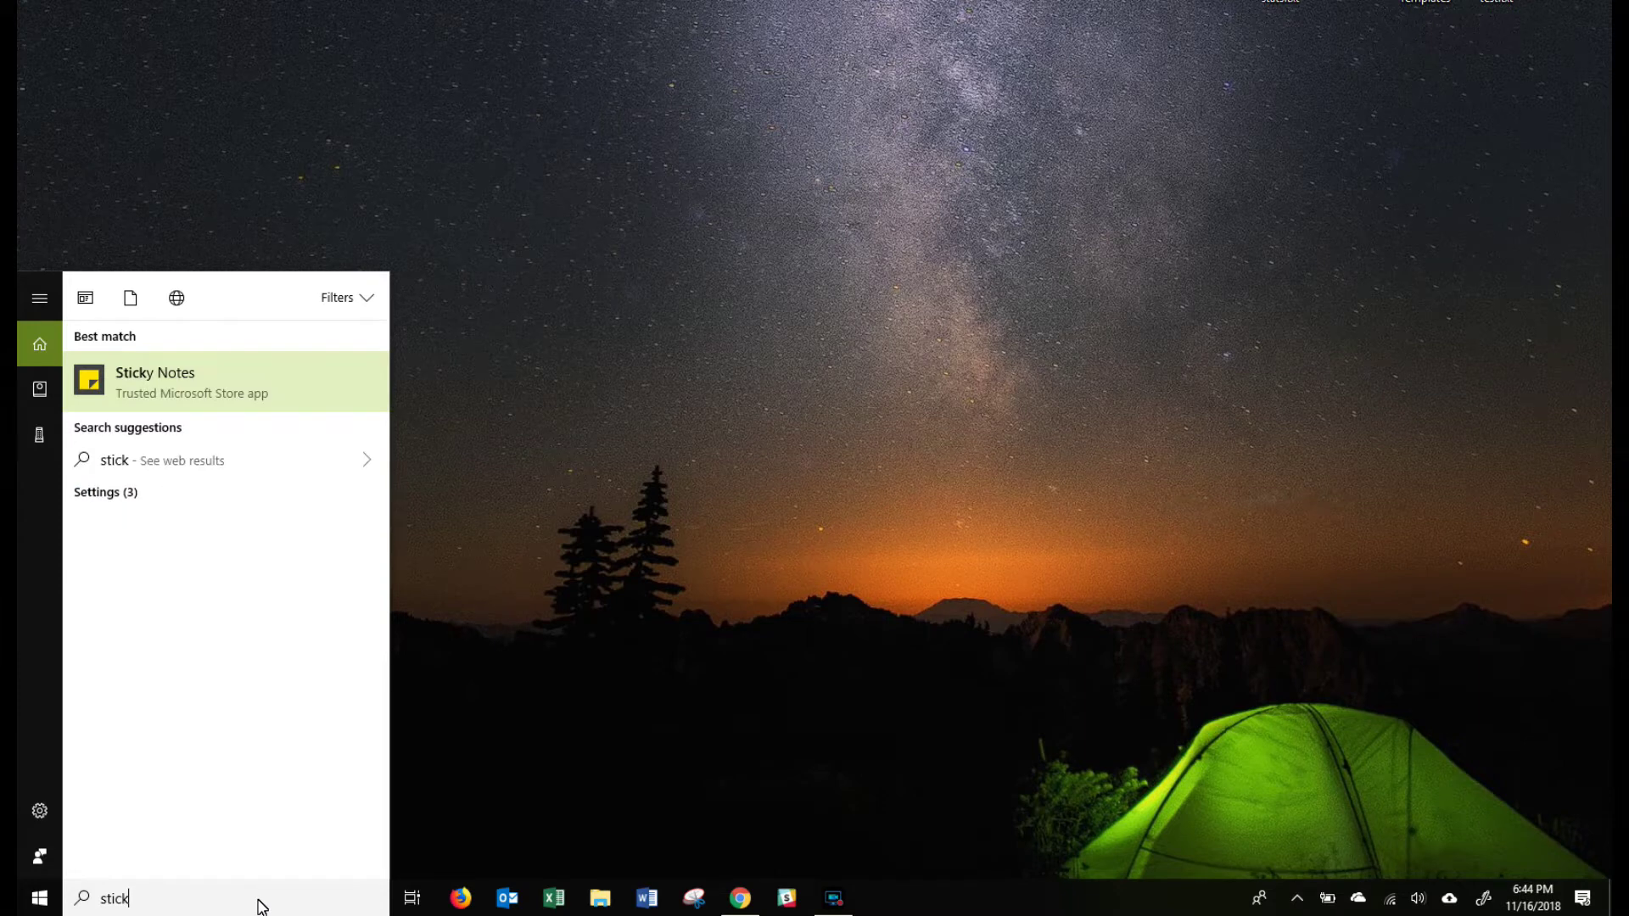
{"action": "left_click", "coordinate": [154, 387]}
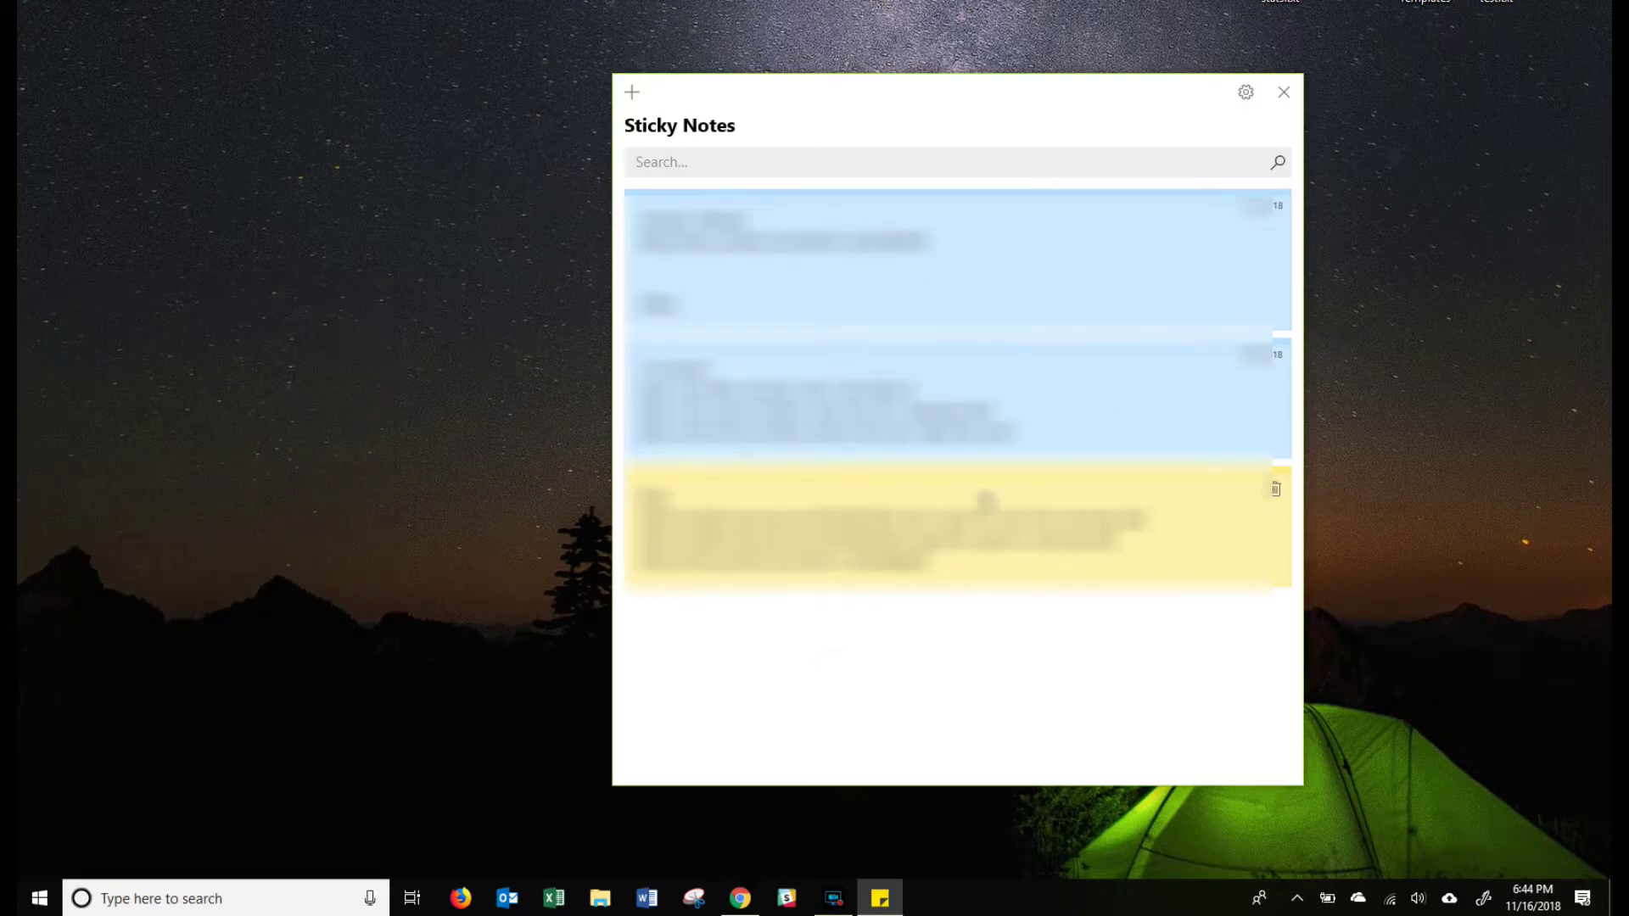
{"action": "left_click", "coordinate": [1245, 93]}
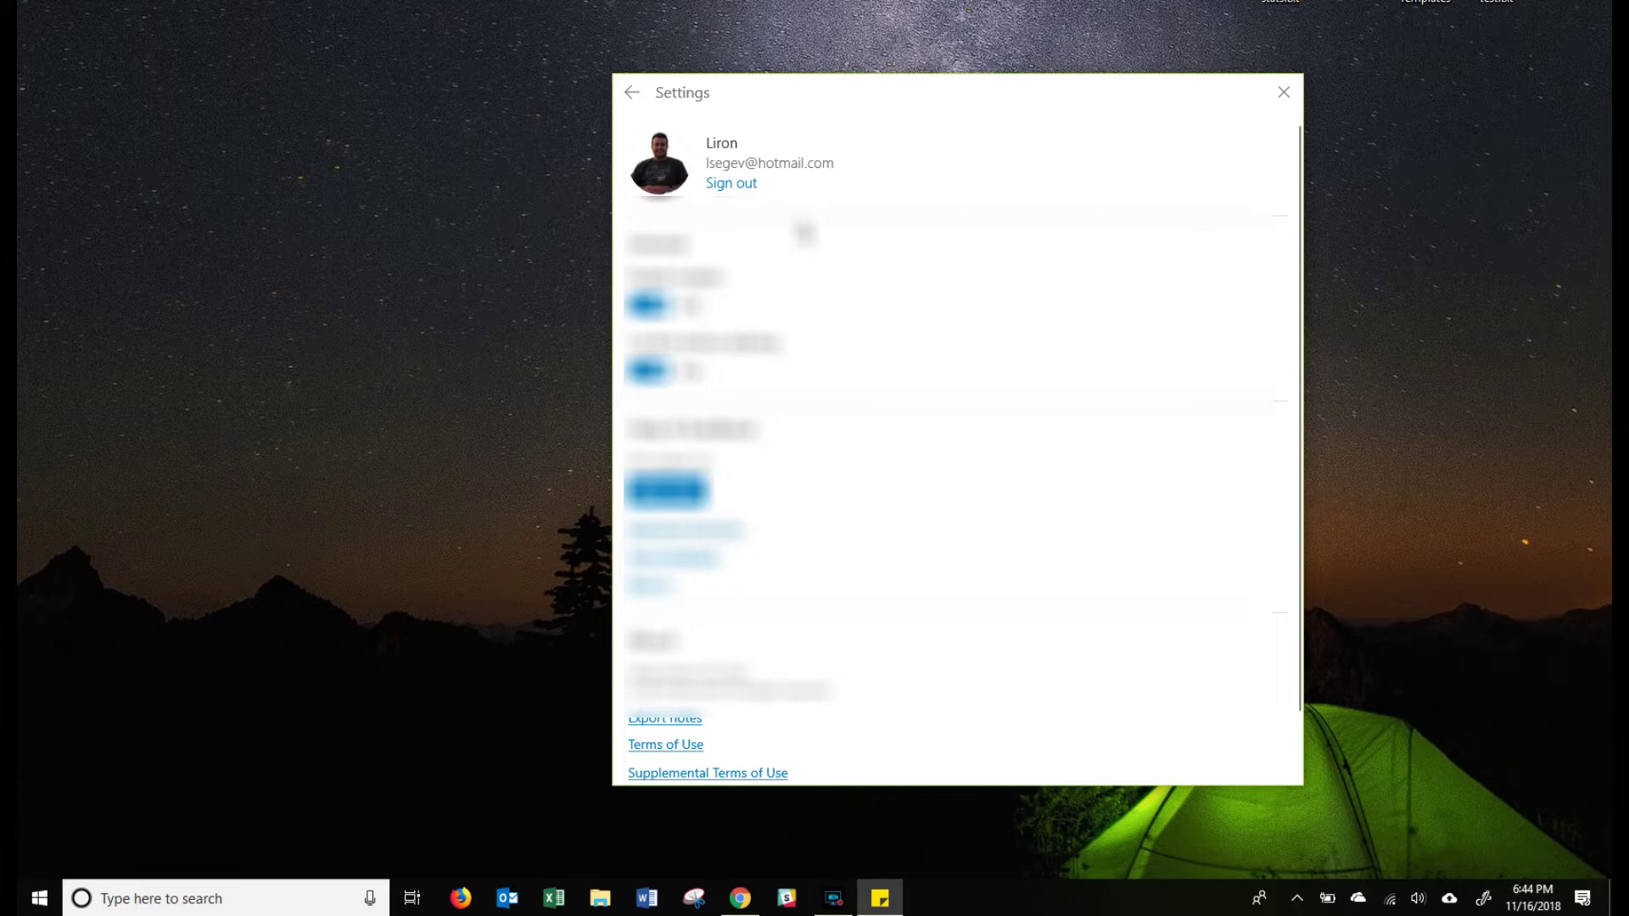
{"action": "left_click", "coordinate": [632, 95]}
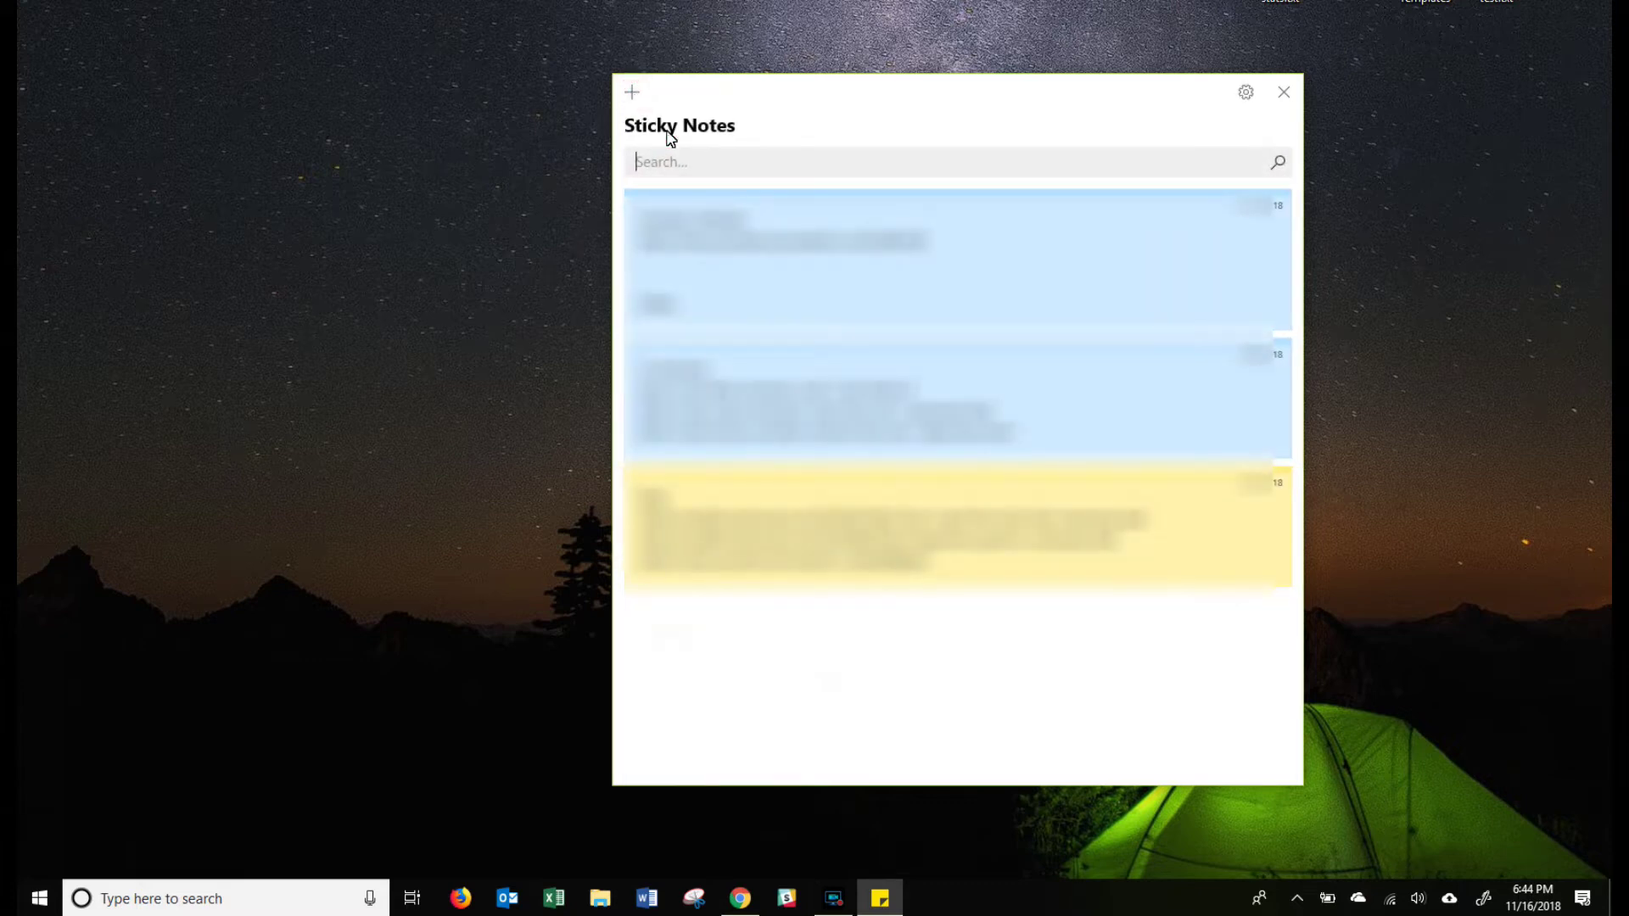
Create a new note at the upper left and type 'this is a note'.
{"action": "left_click", "coordinate": [632, 95]}
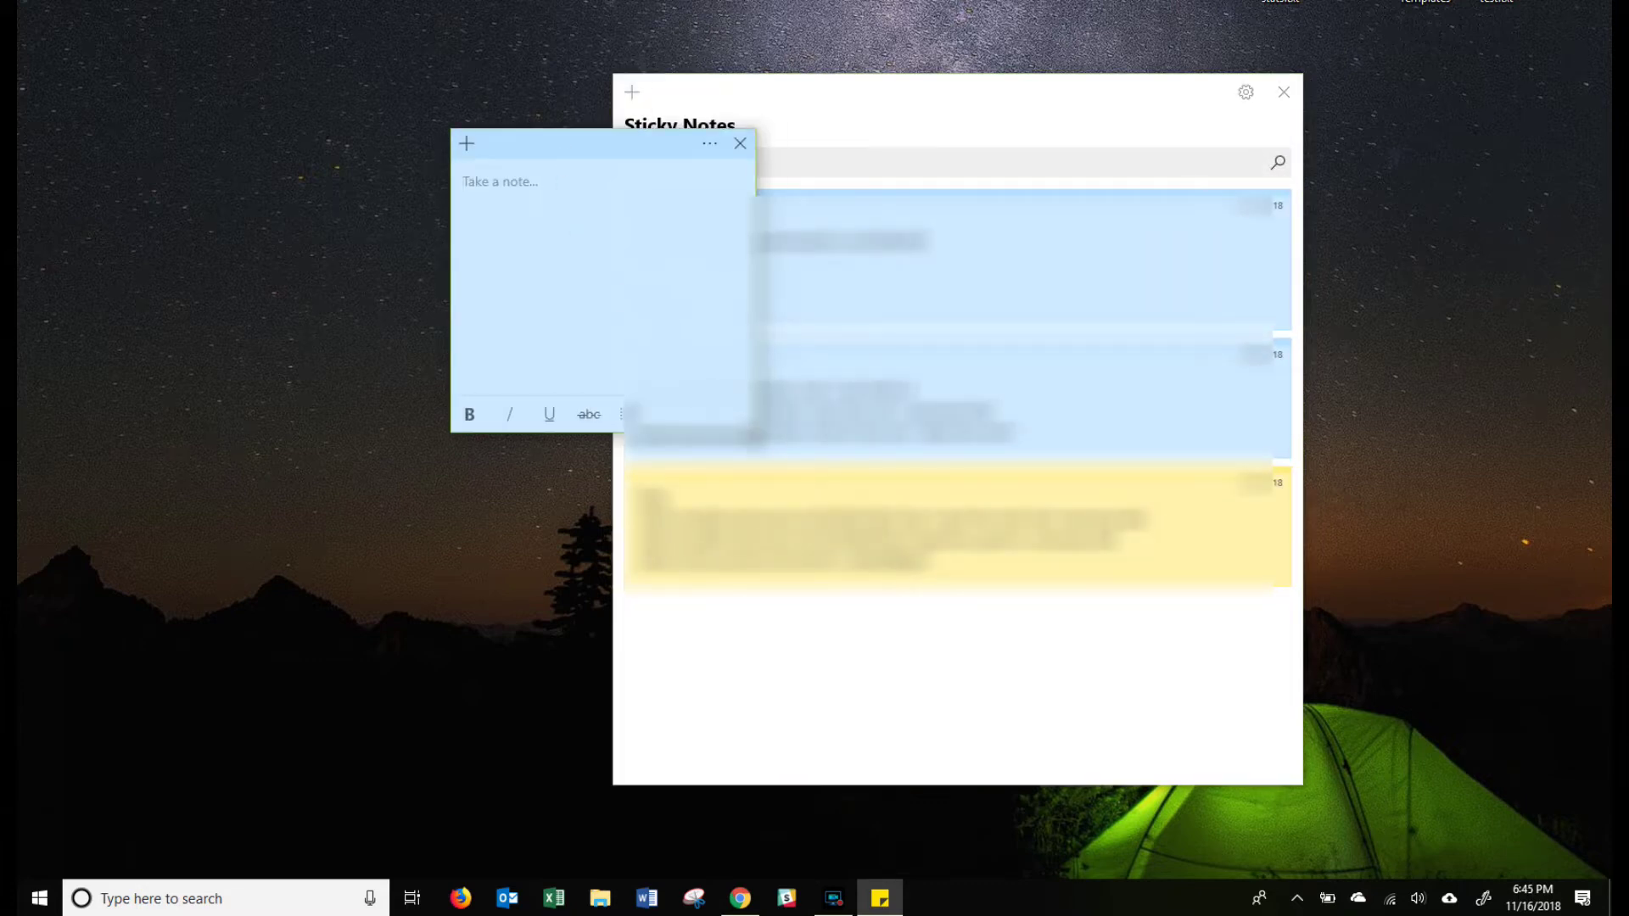
{"action": "left_click_drag", "start_coordinate": [520, 154], "coordinate": [263, 104]}
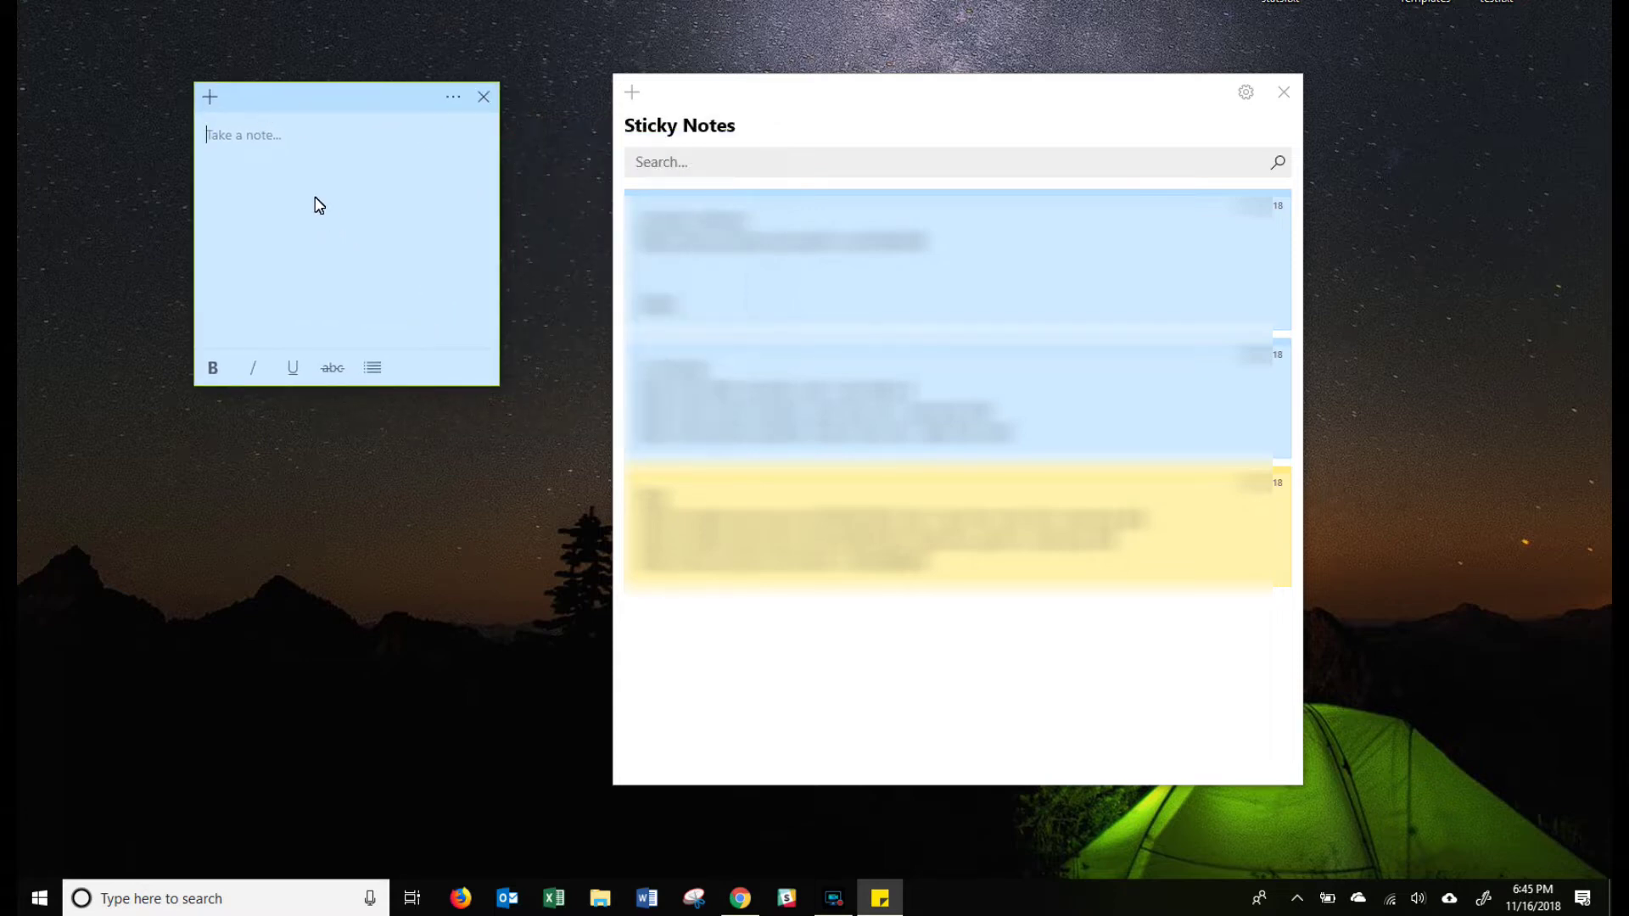
{"action": "type", "text": "this is a note"}
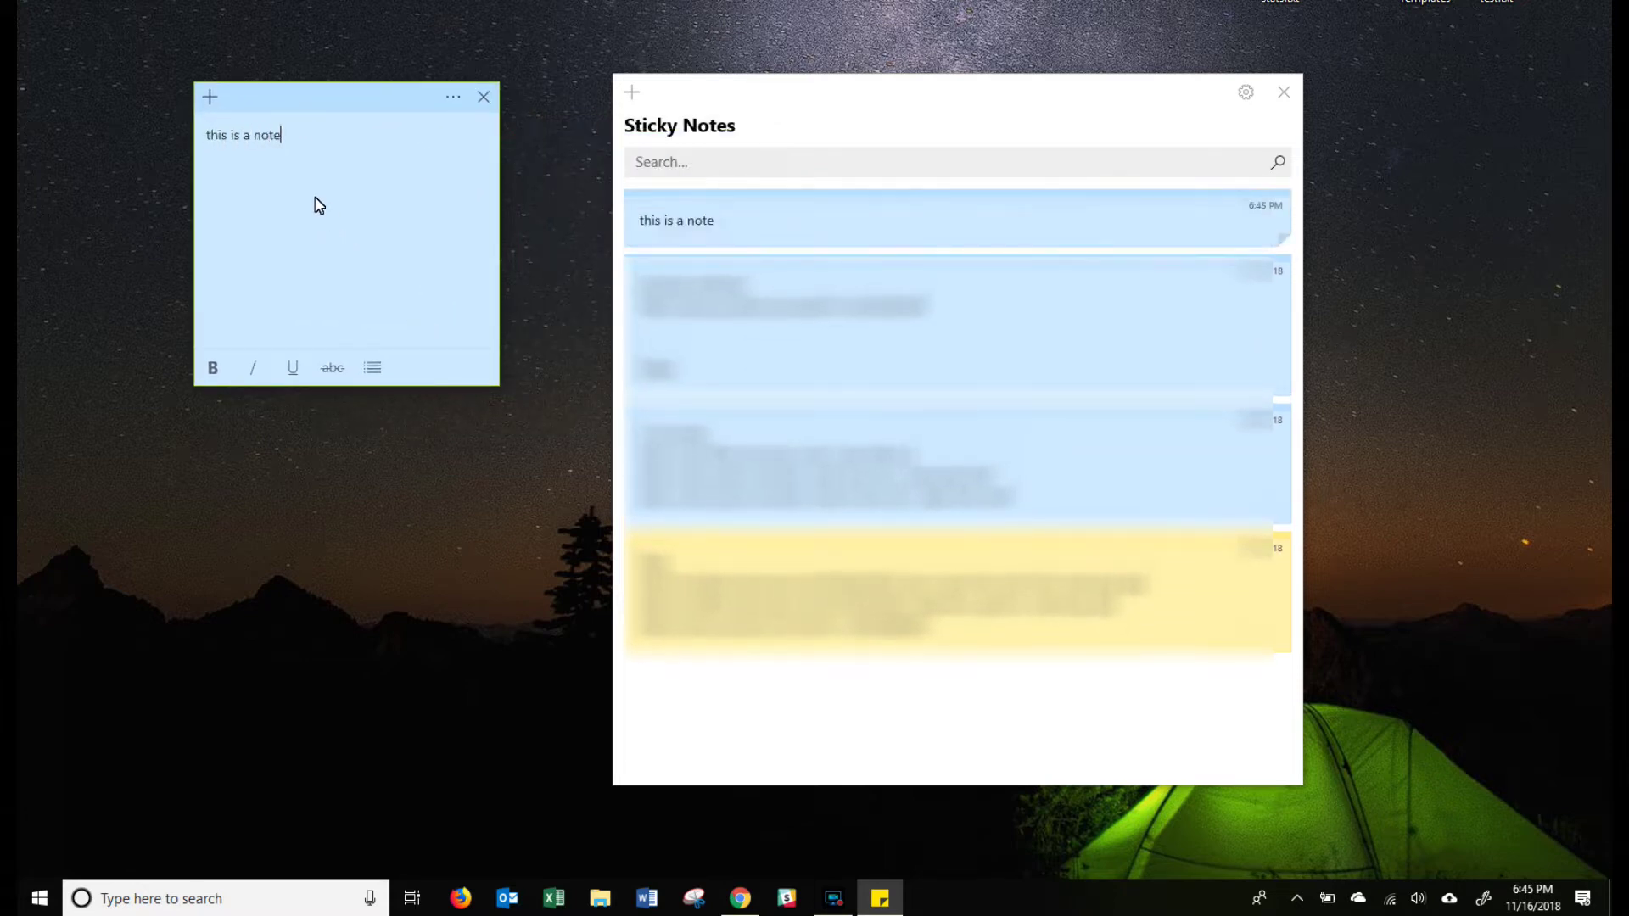
{"action": "key", "text": "Return"}
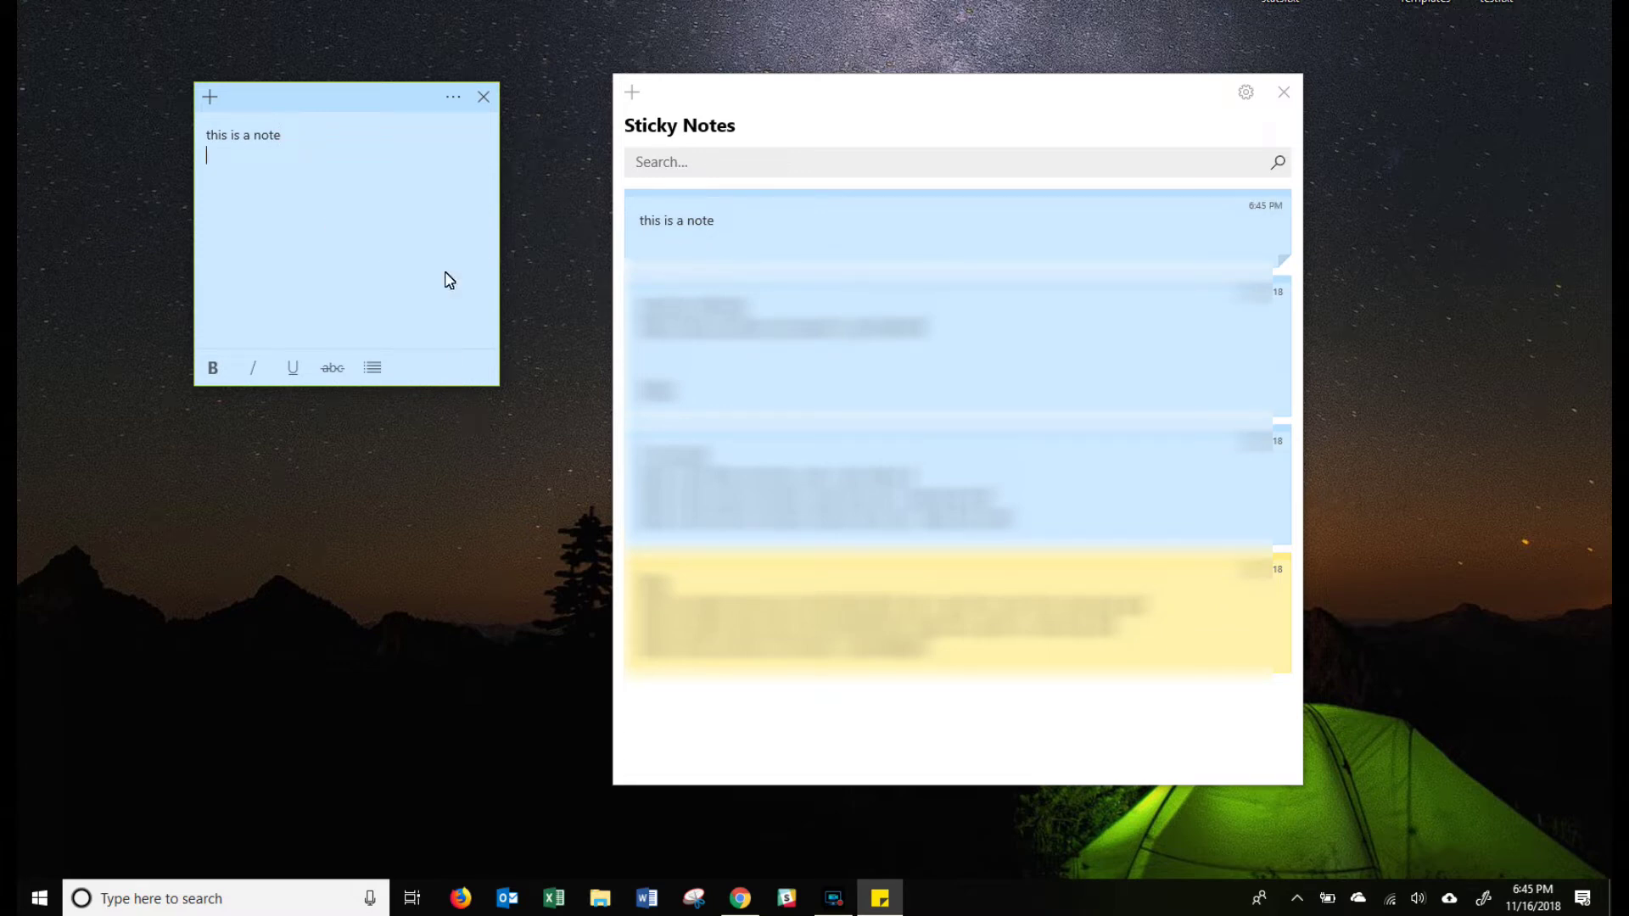
Recolour the note pink, then white, and resize it into a smaller box.
{"action": "left_click", "coordinate": [453, 96]}
{"action": "left_click", "coordinate": [311, 106]}
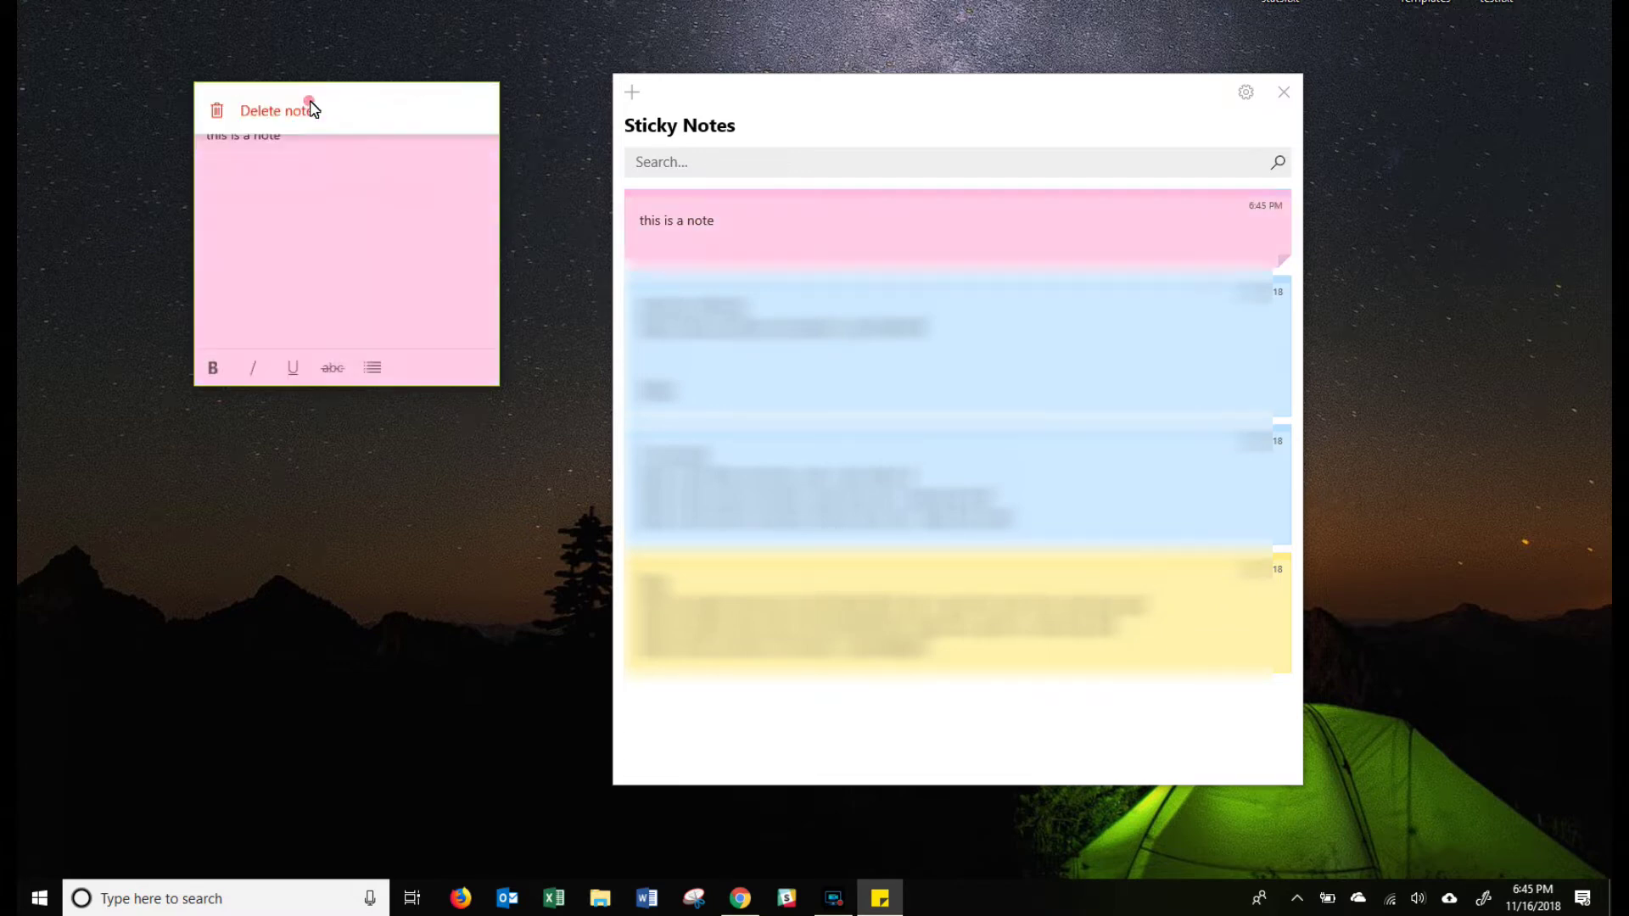
{"action": "left_click", "coordinate": [427, 110]}
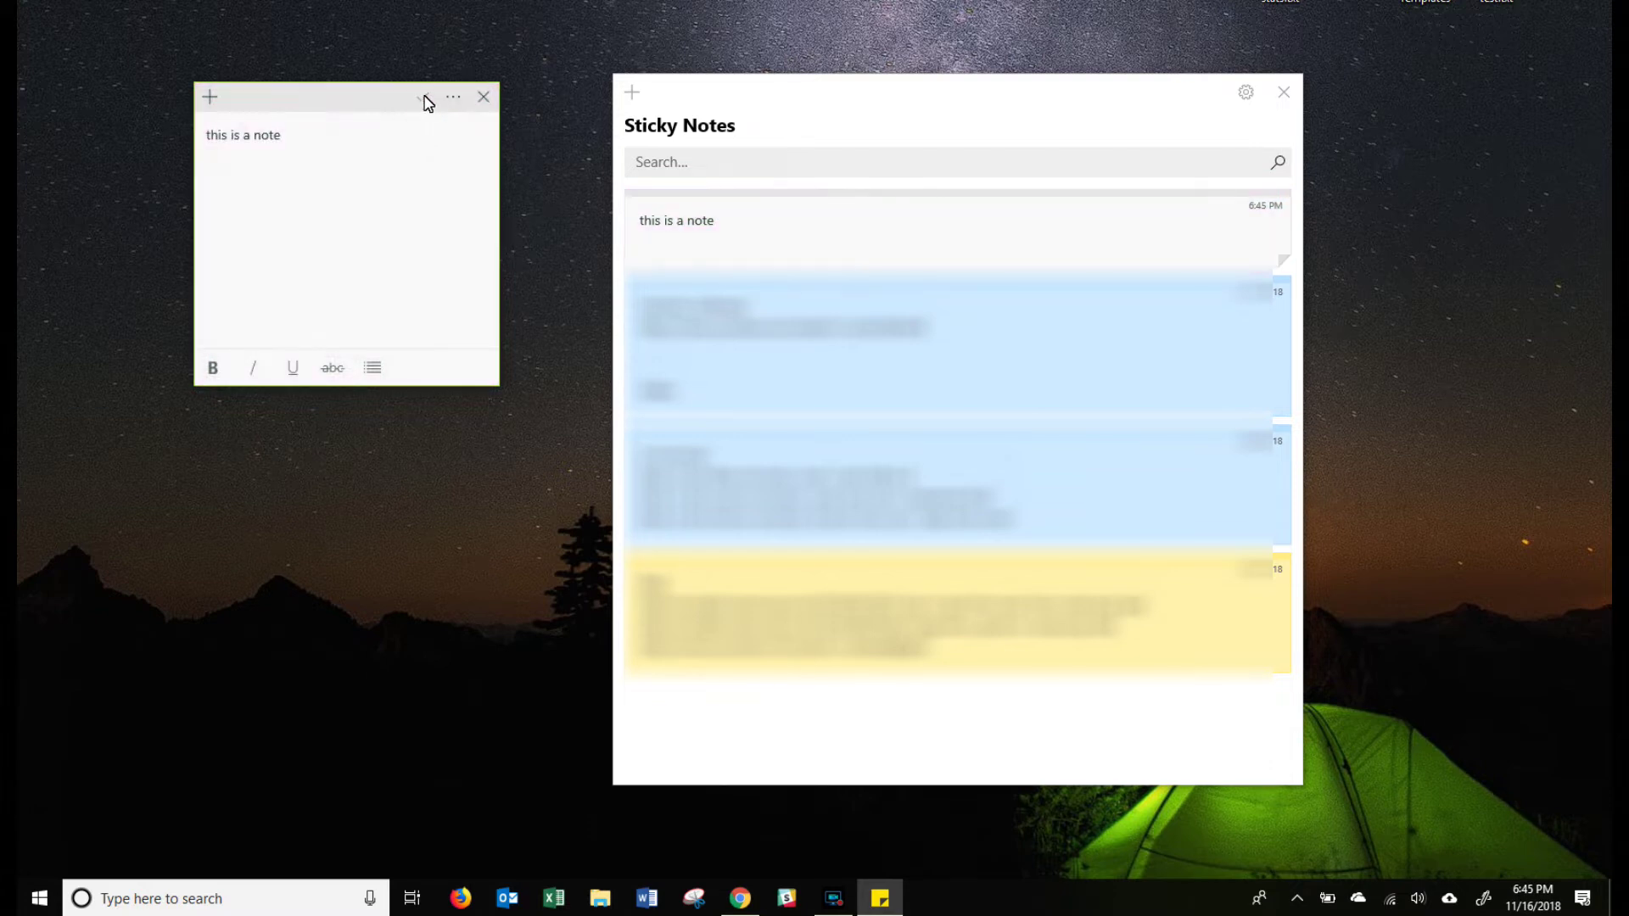
{"action": "left_click_drag", "start_coordinate": [499, 387], "coordinate": [453, 327]}
Add a second line reading 'dont forget to tomorrow'.
{"action": "left_click", "coordinate": [299, 134]}
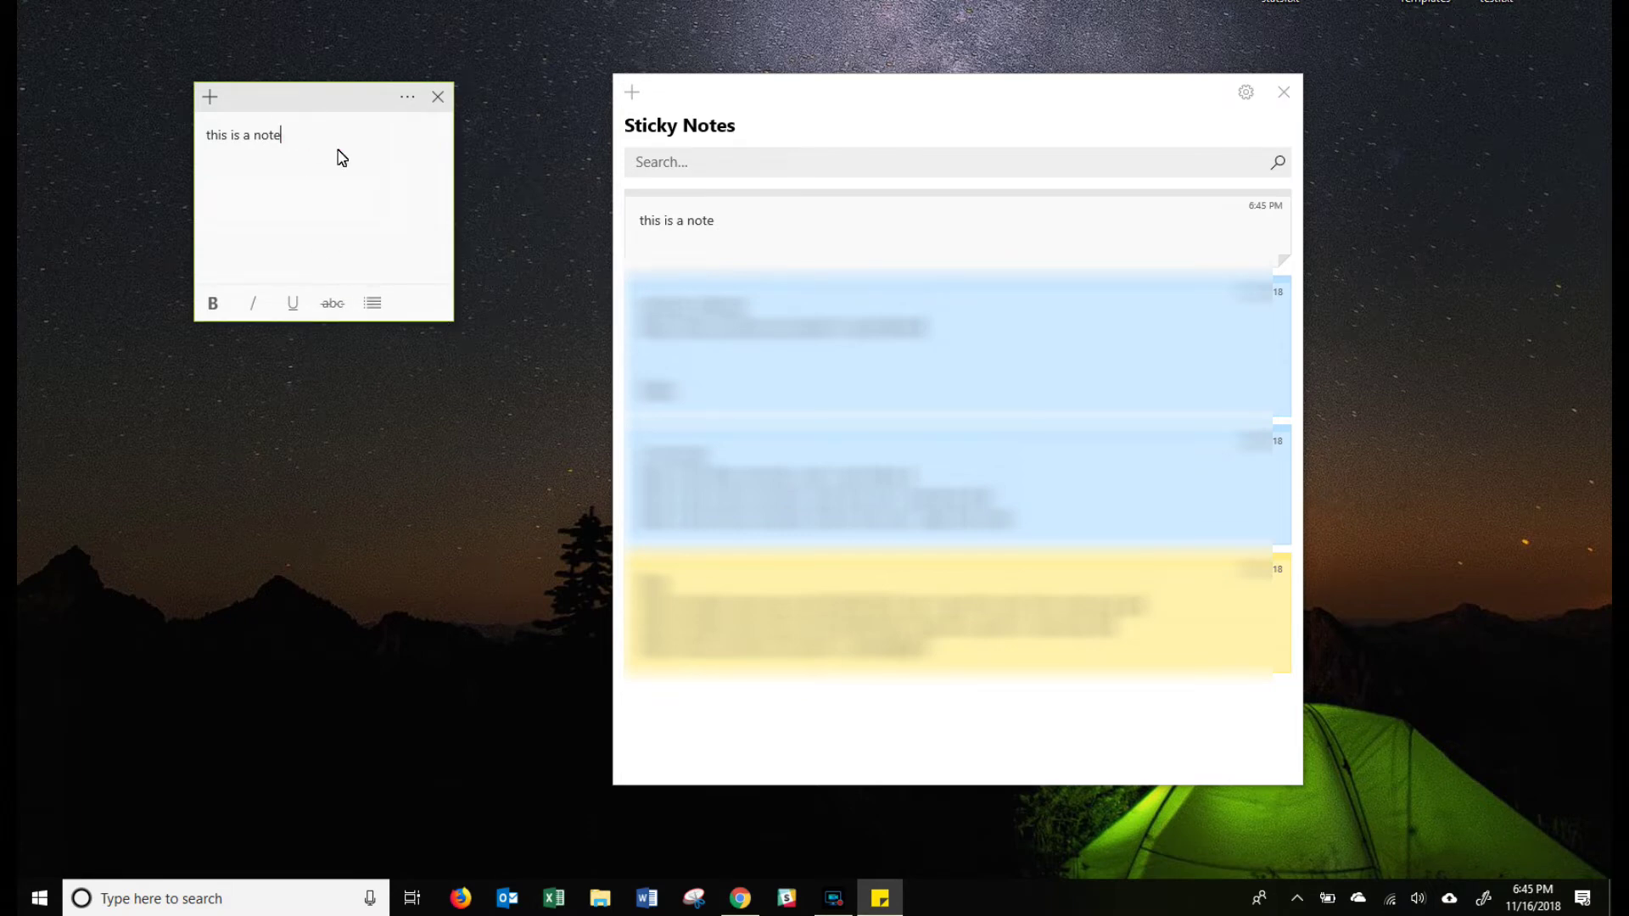
{"action": "key", "text": "Return"}
{"action": "type", "text": "dont f"}
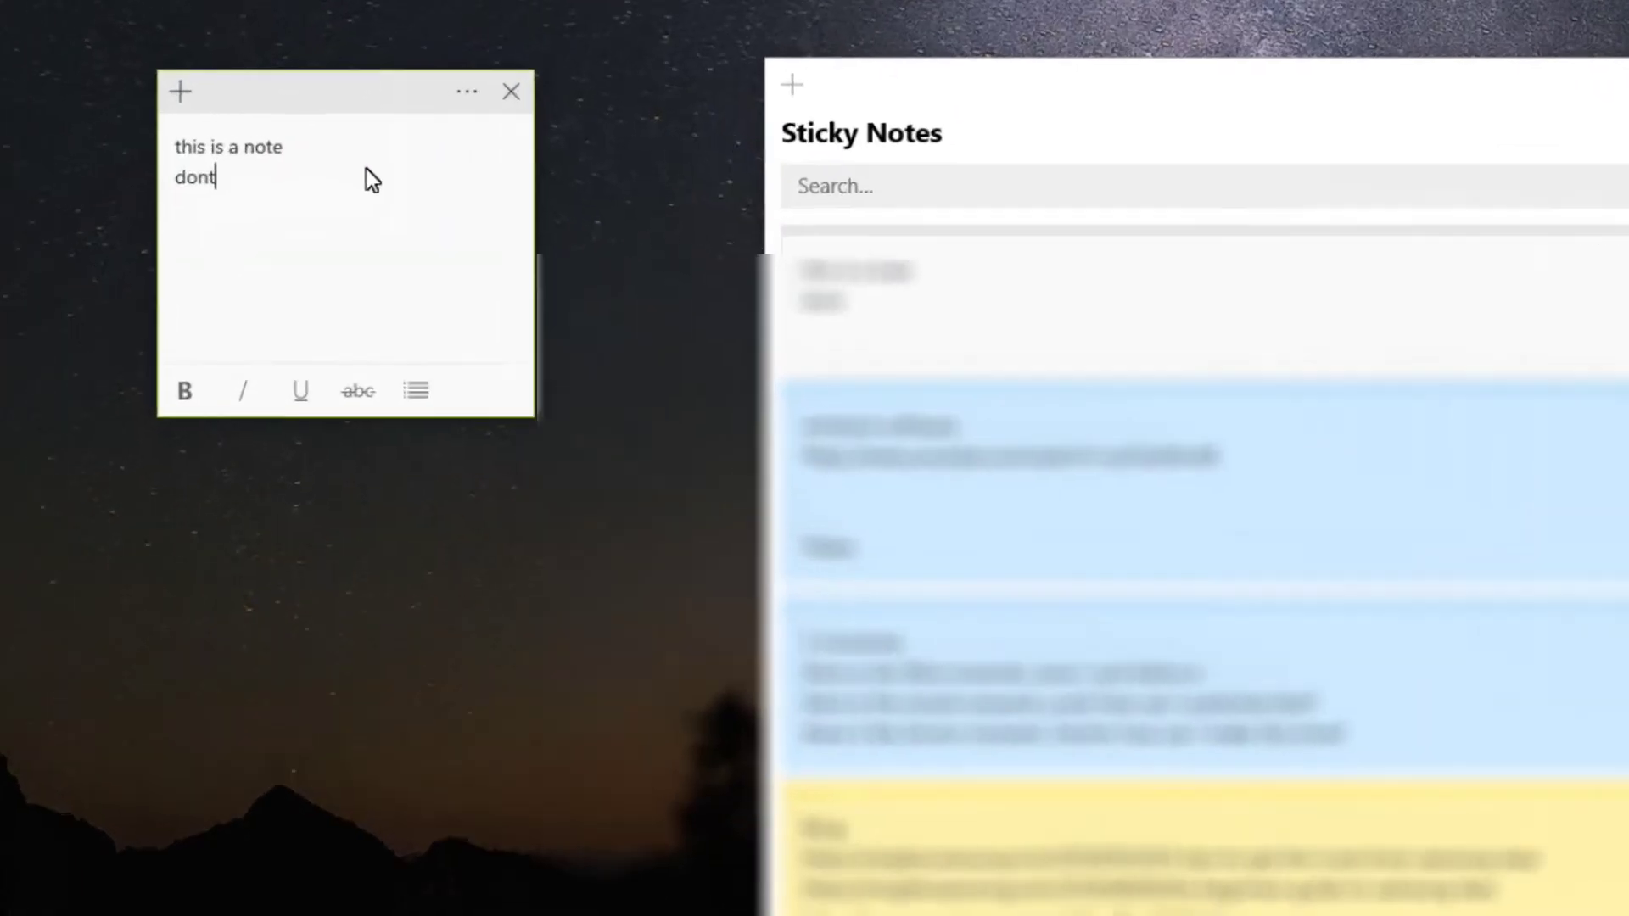
{"action": "type", "text": "orget to "}
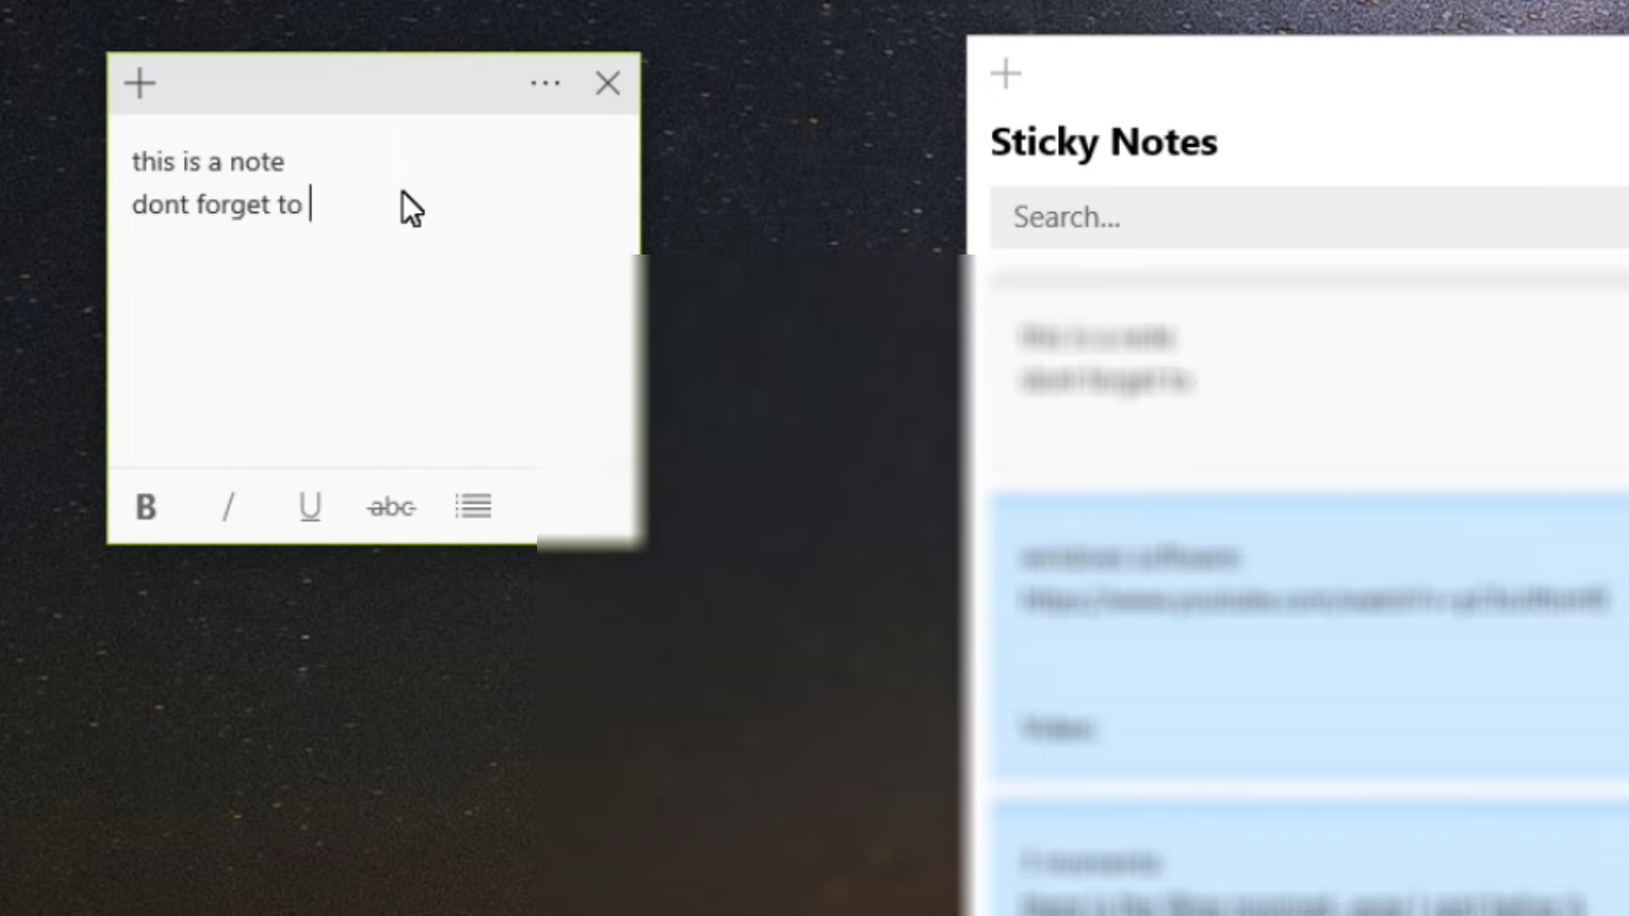
{"action": "type", "text": "tomorrow"}
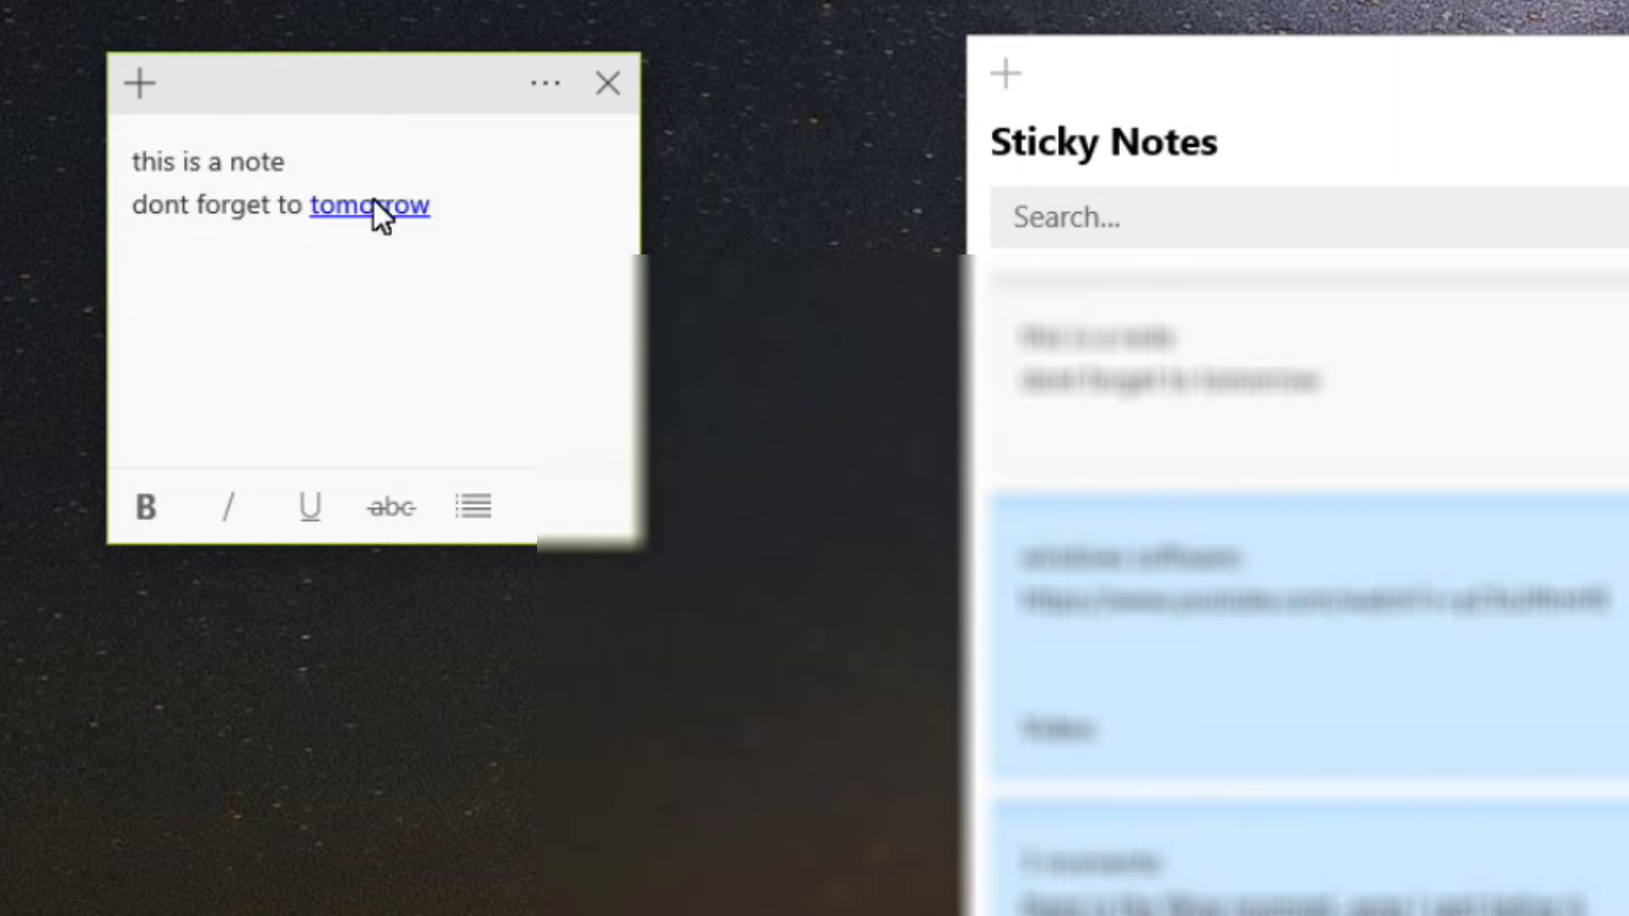
Check the 'tomorrow' reminder link, then add a call line with a phone number.
{"action": "left_click", "coordinate": [367, 203]}
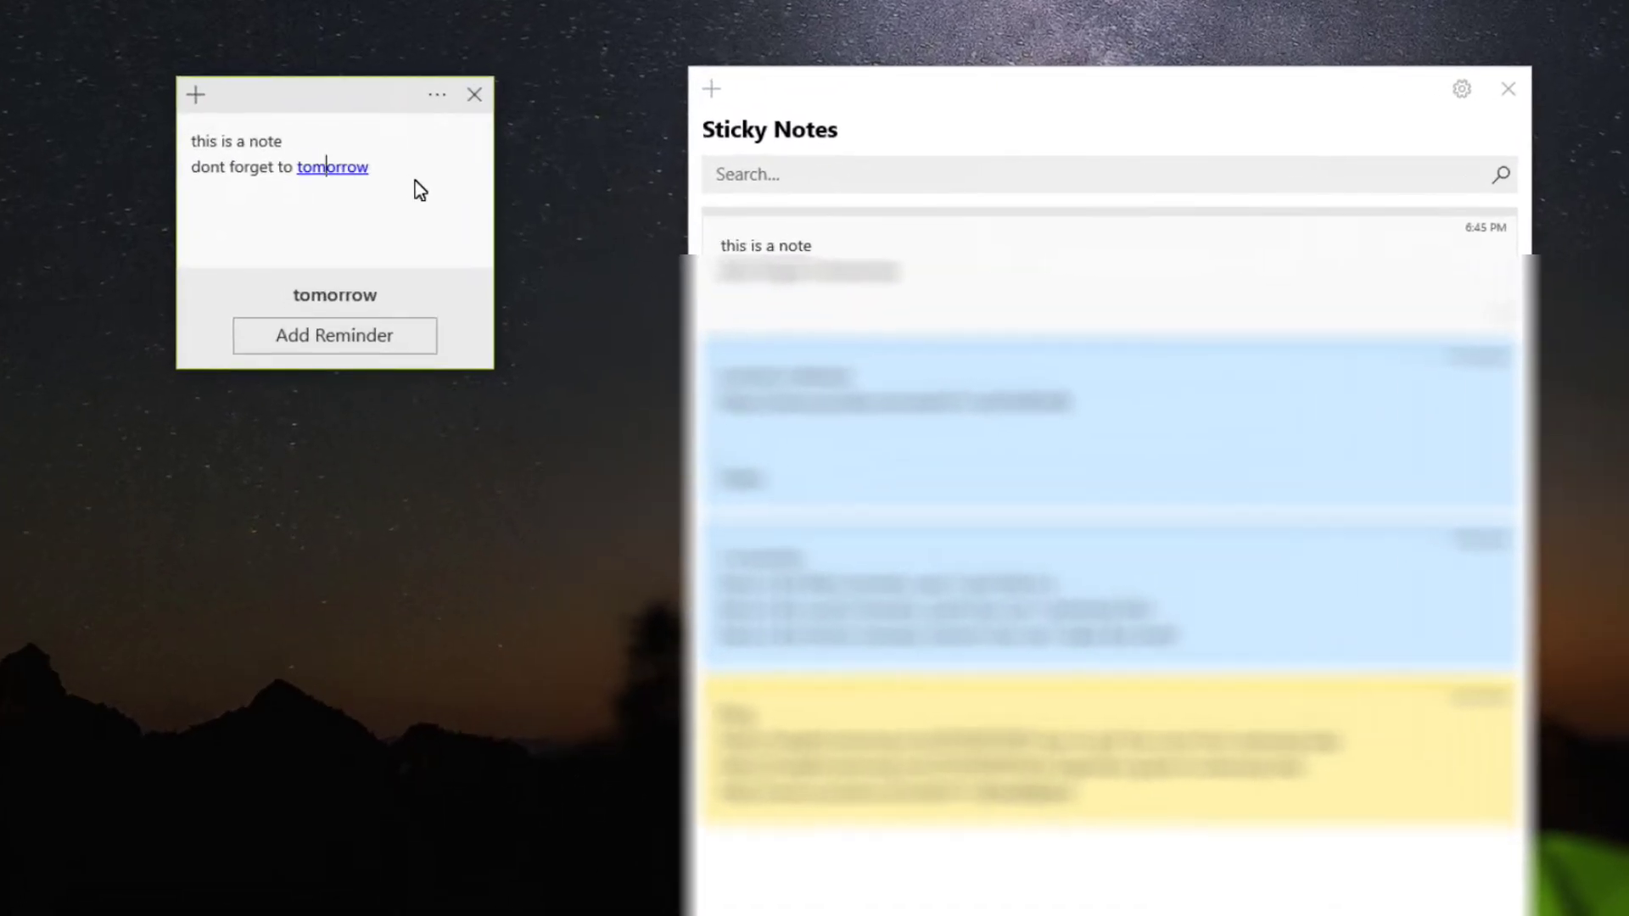
{"action": "left_click", "coordinate": [508, 227]}
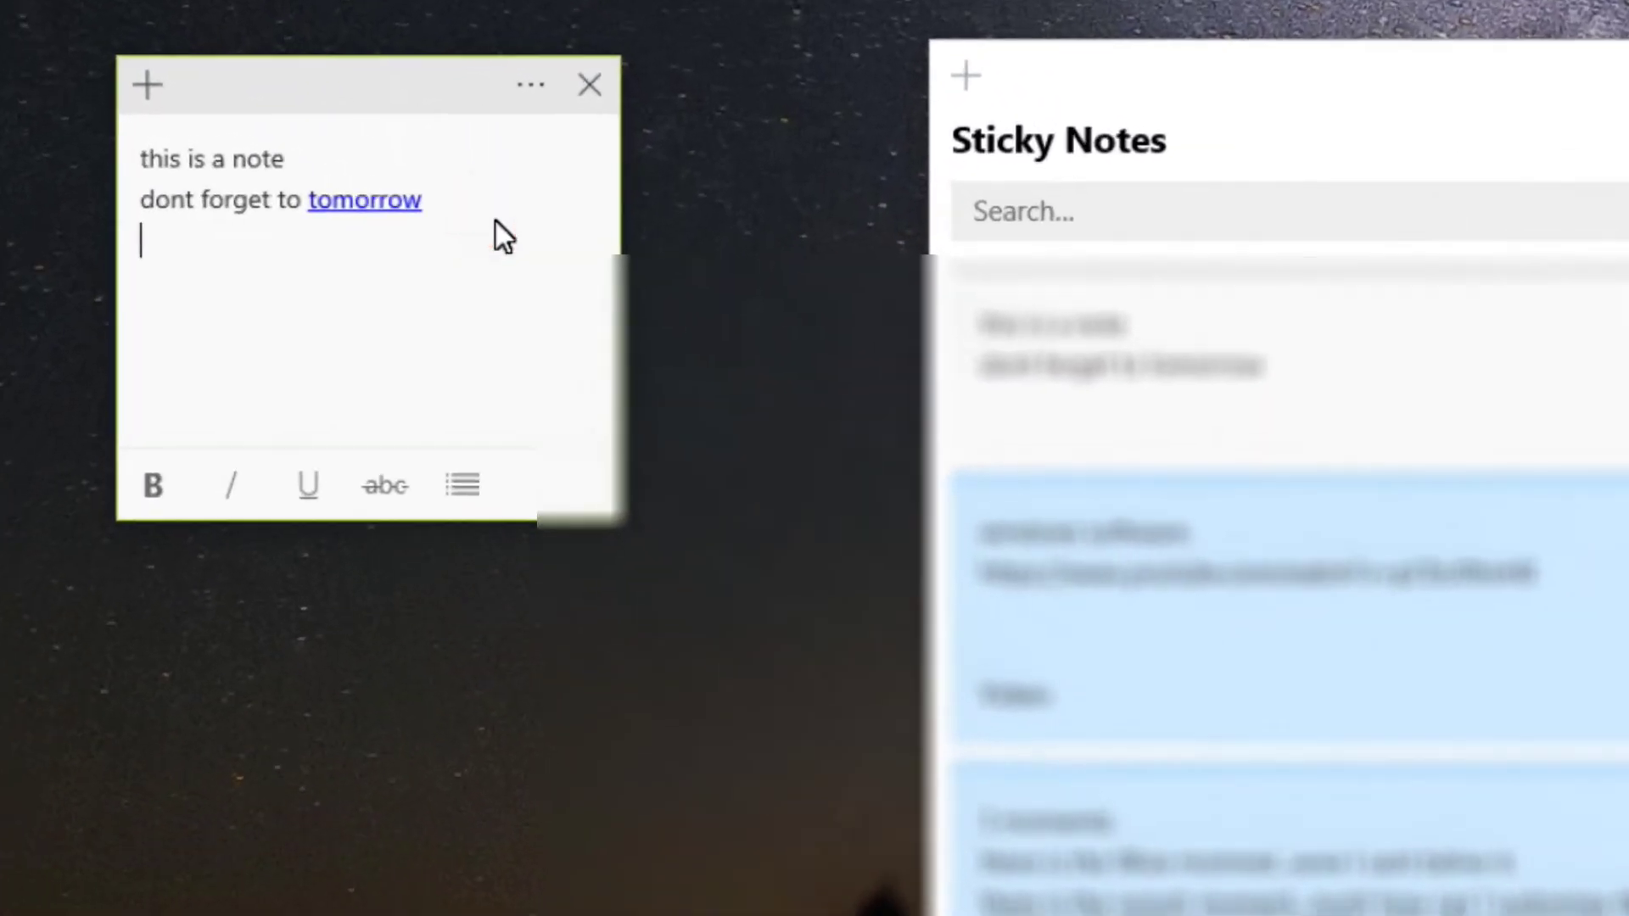
{"action": "type", "text": "cal"}
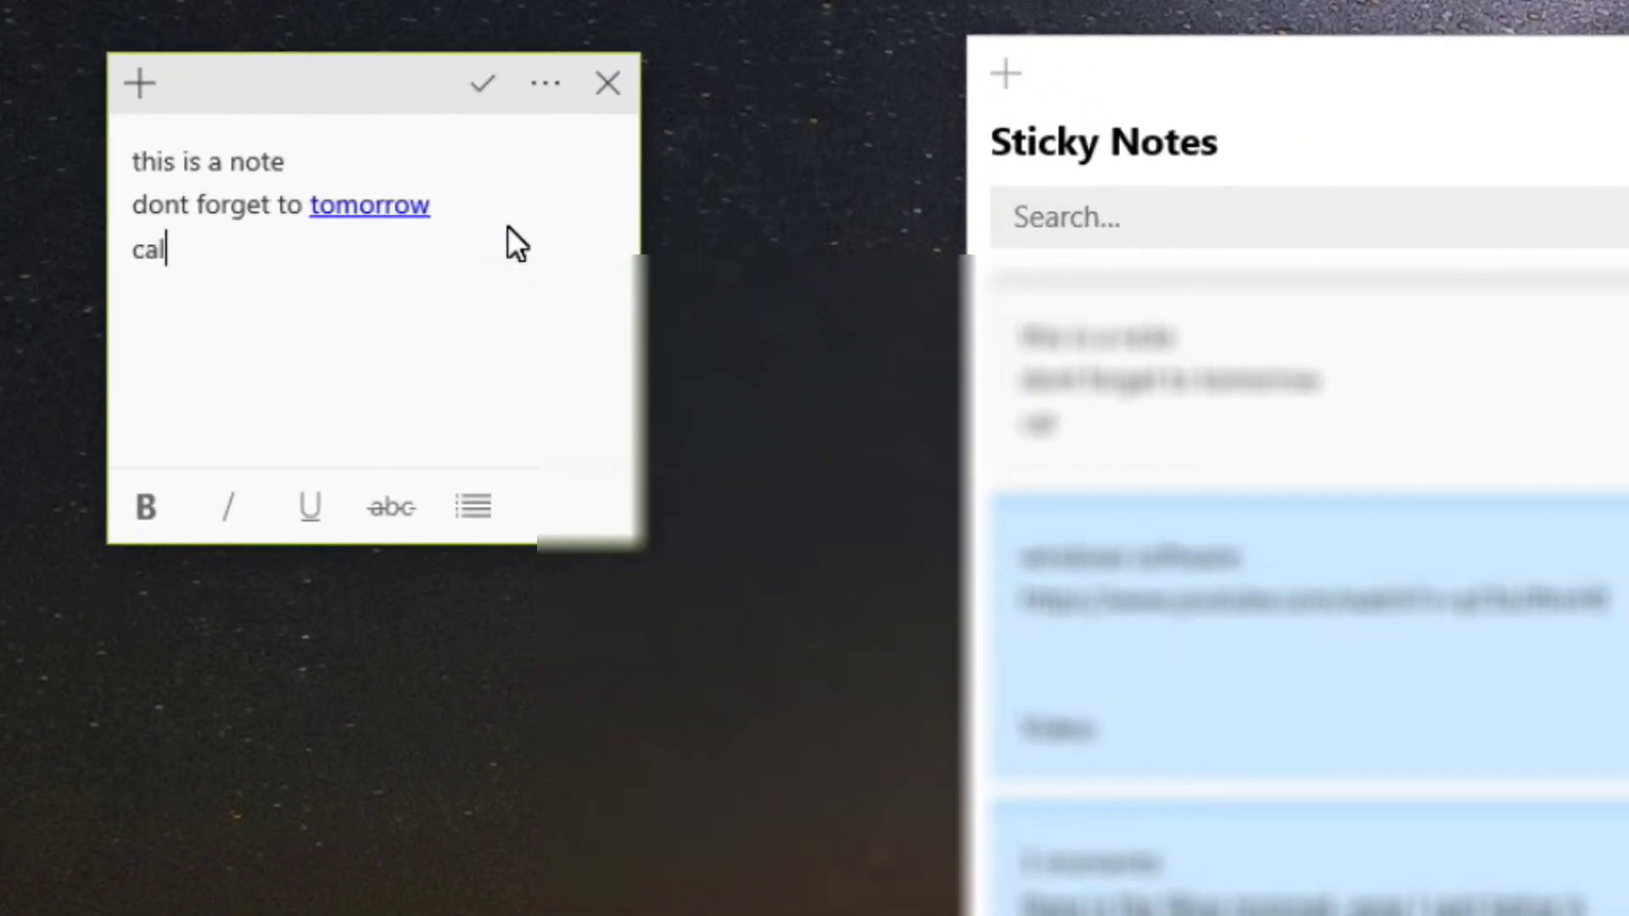
{"action": "type", "text": "l 469"}
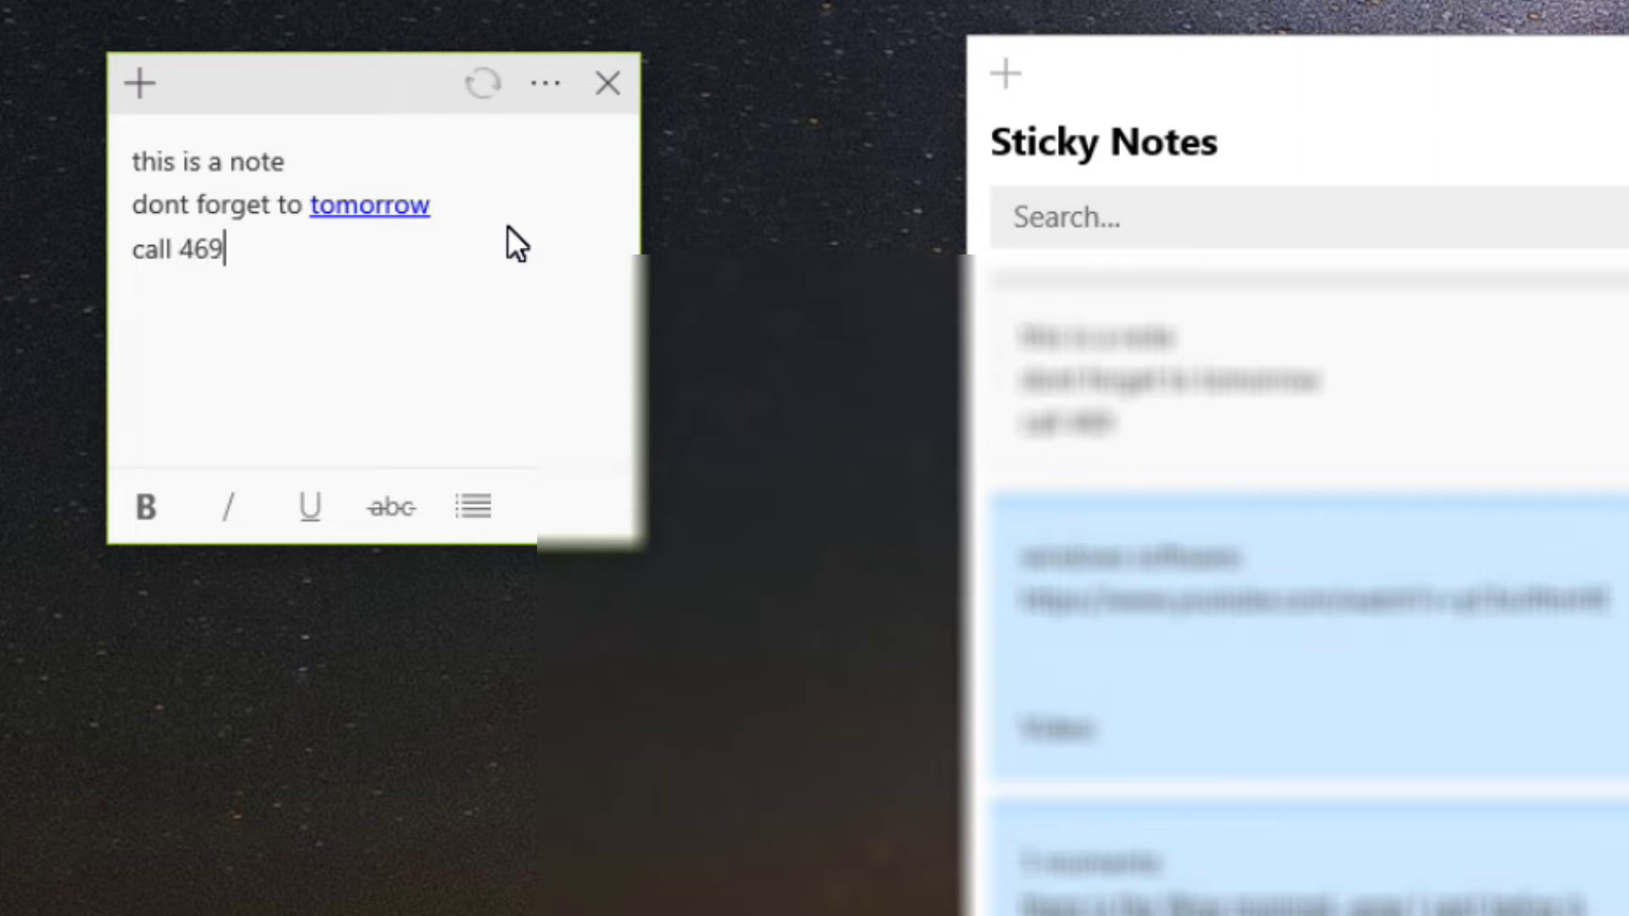
{"action": "type", "text": "555555555"}
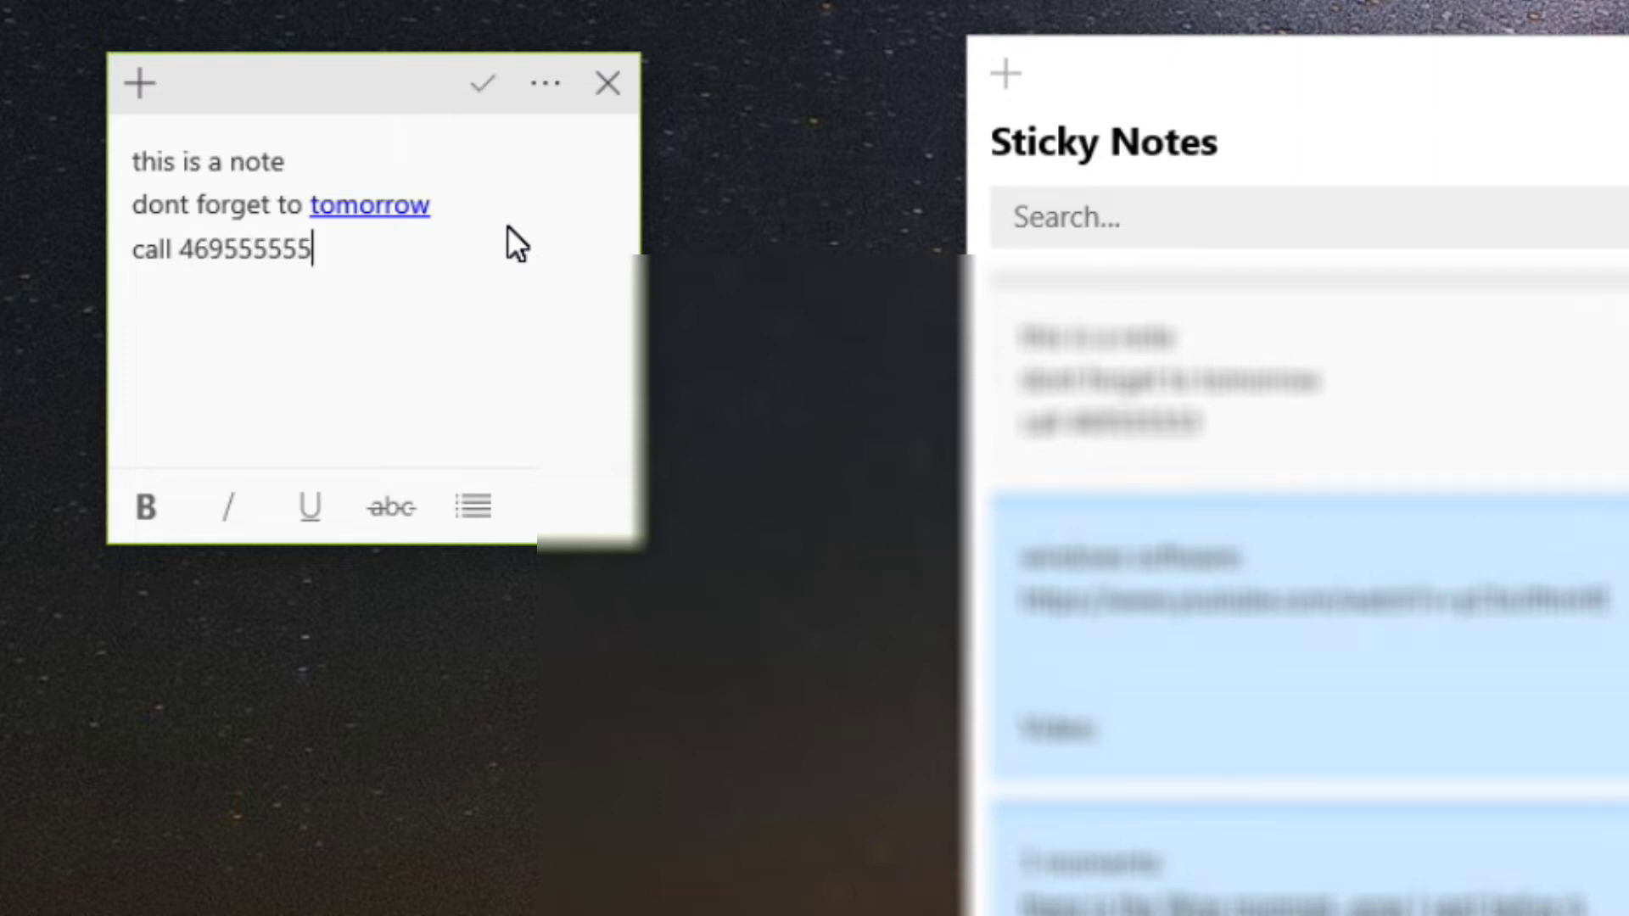
{"action": "key", "text": "Return"}
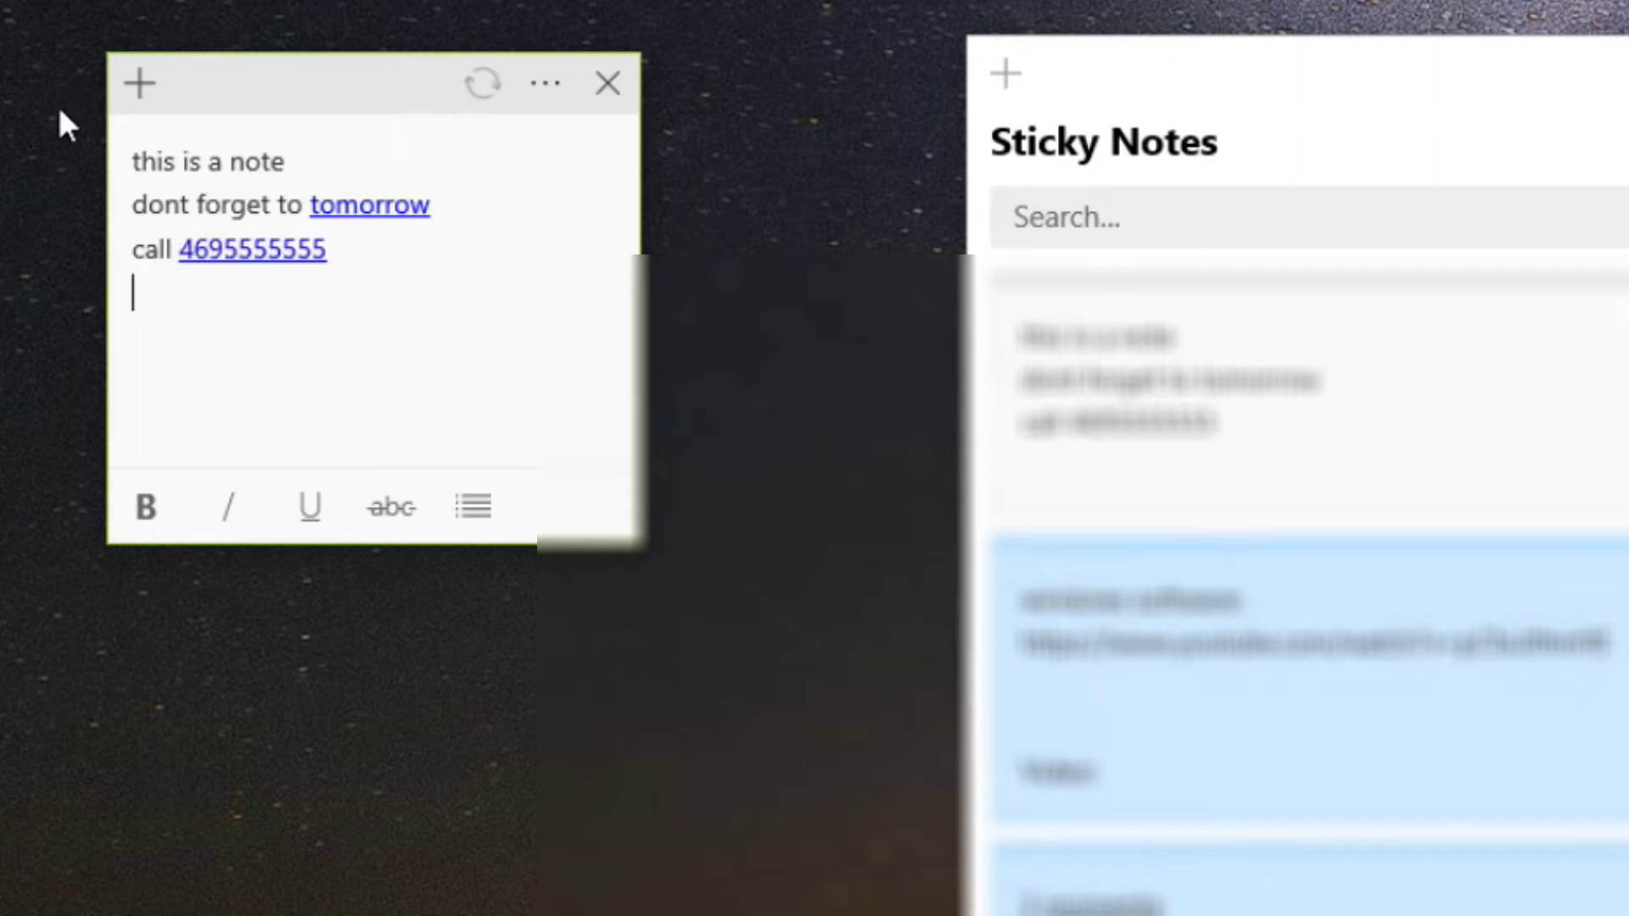
{"action": "left_click", "coordinate": [258, 247]}
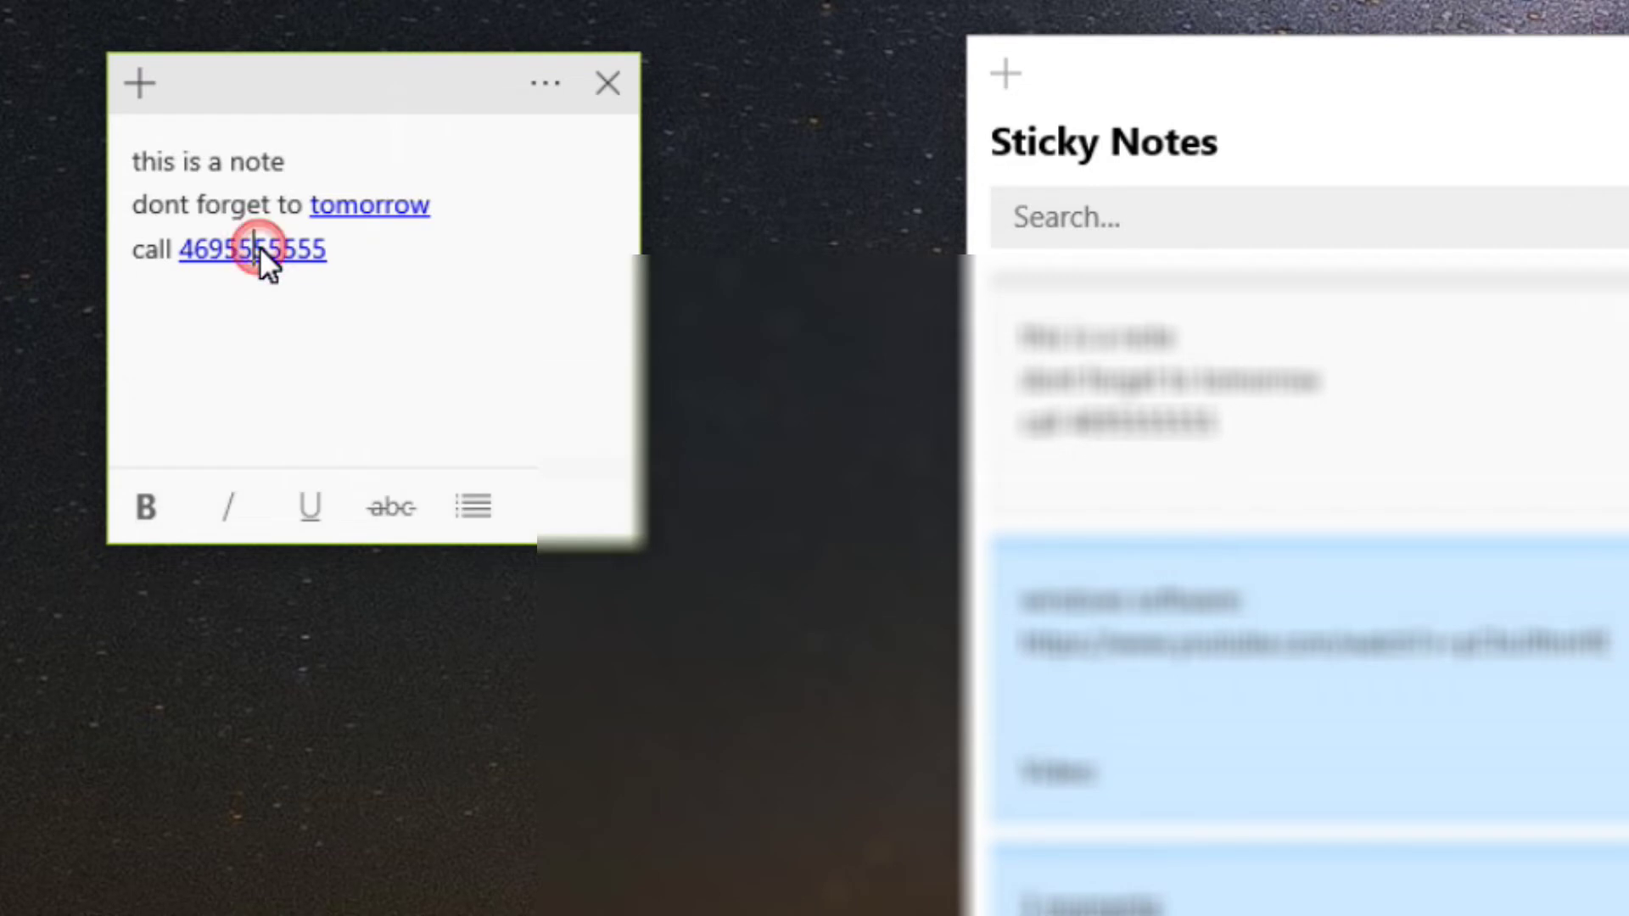
{"action": "left_click", "coordinate": [243, 251]}
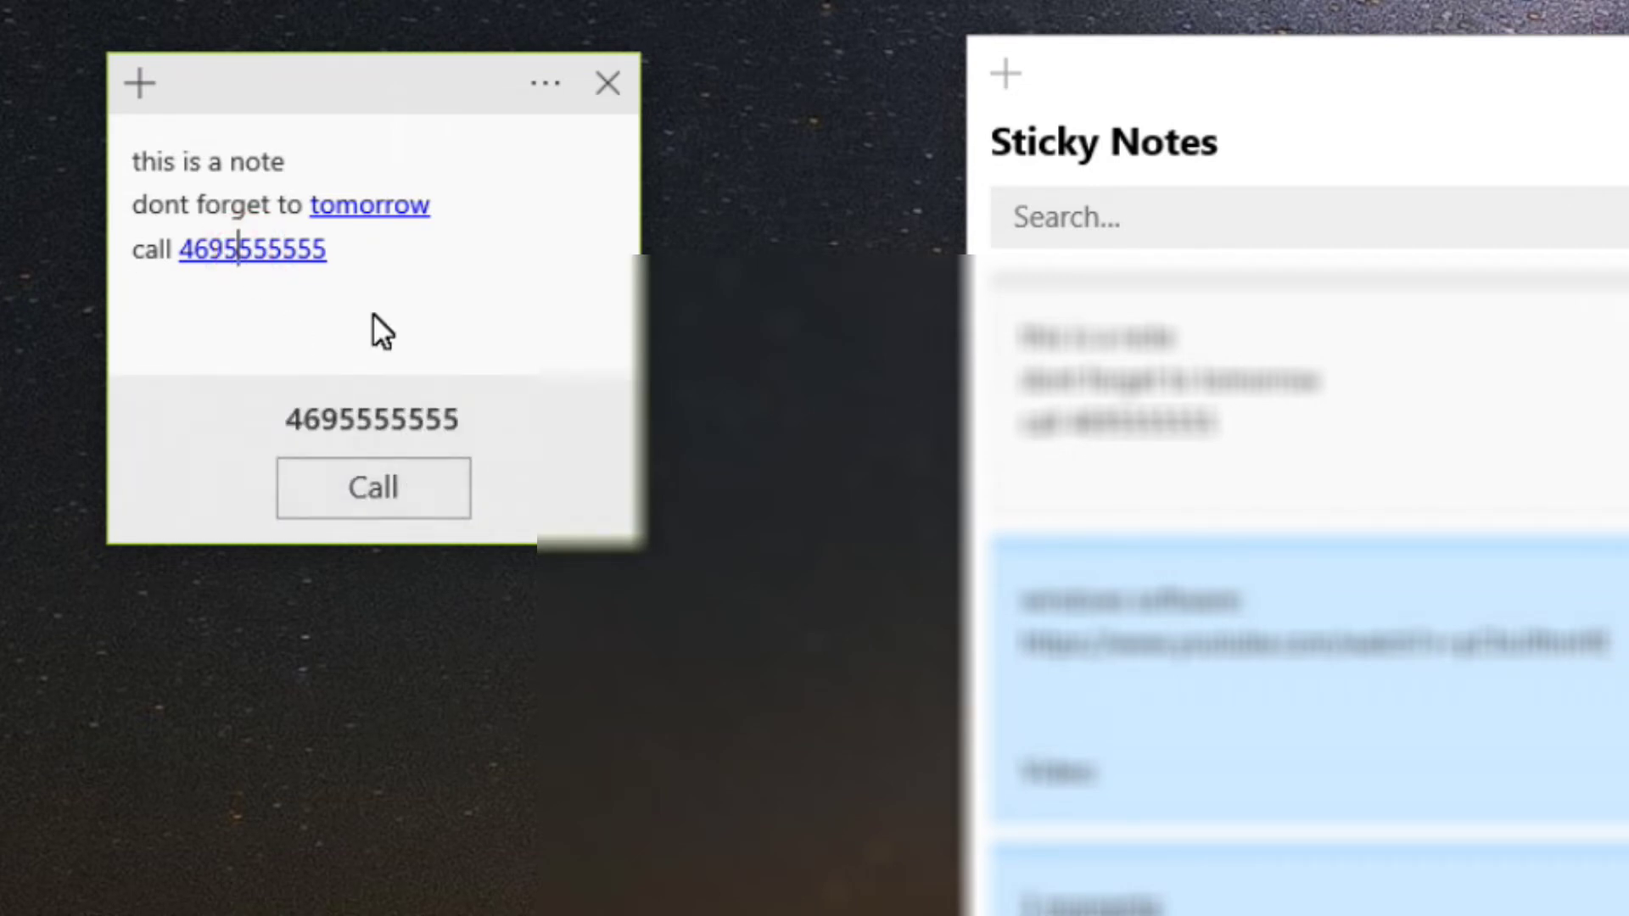
{"action": "left_click", "coordinate": [373, 284]}
{"action": "key", "text": "Return"}
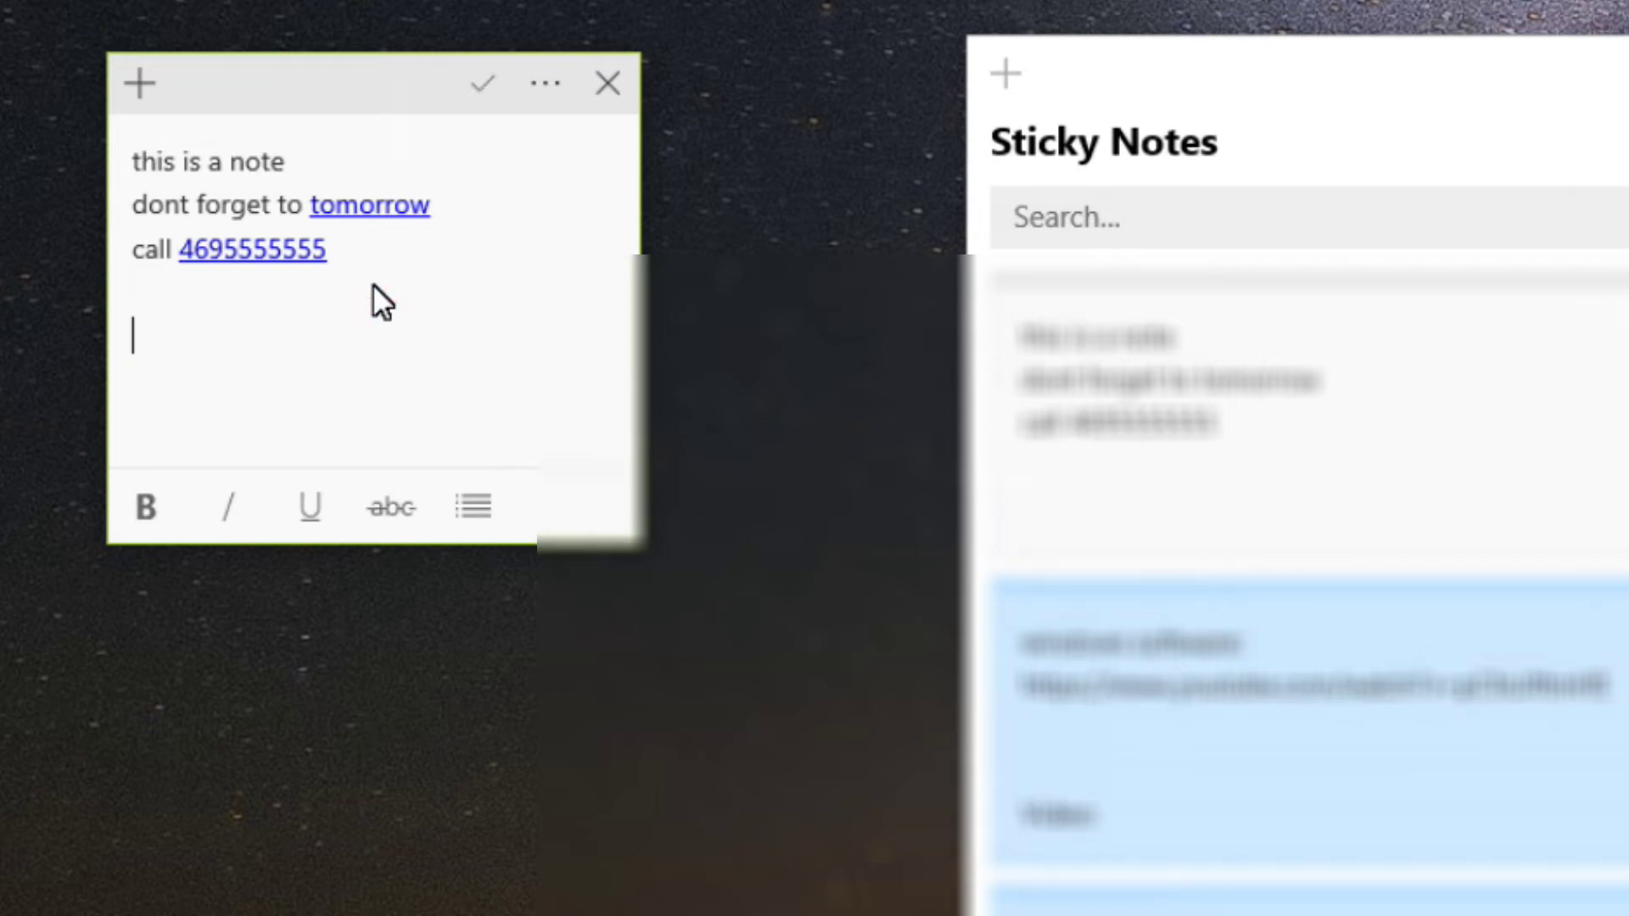
{"action": "type", "text": "www.T"}
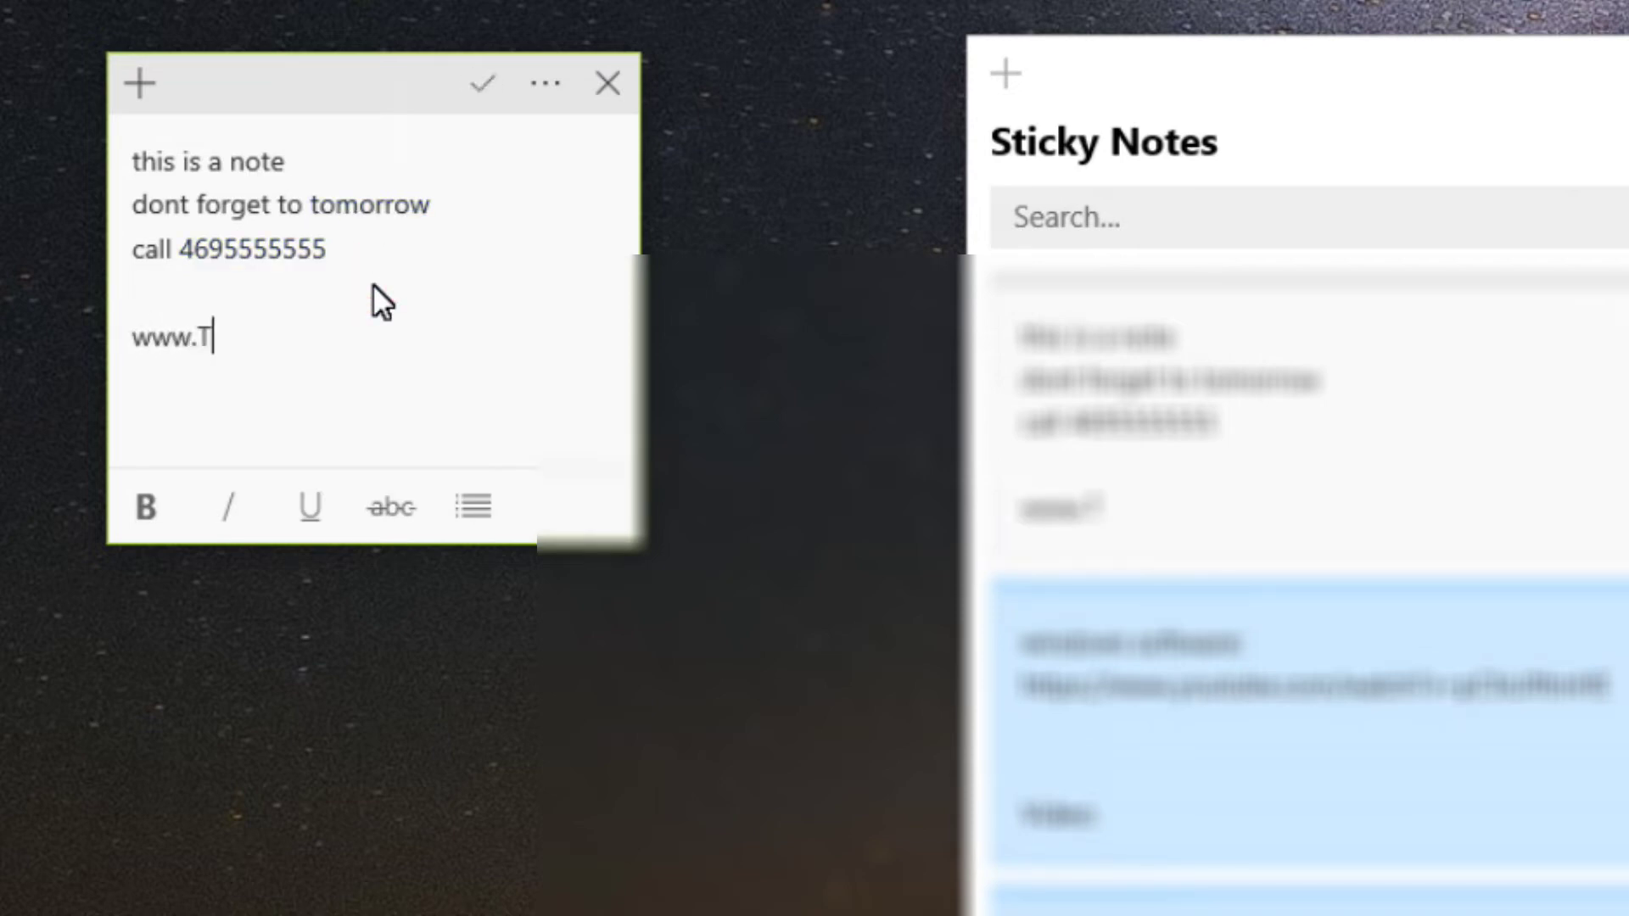
{"action": "type", "text": "heTechieGuy.com"}
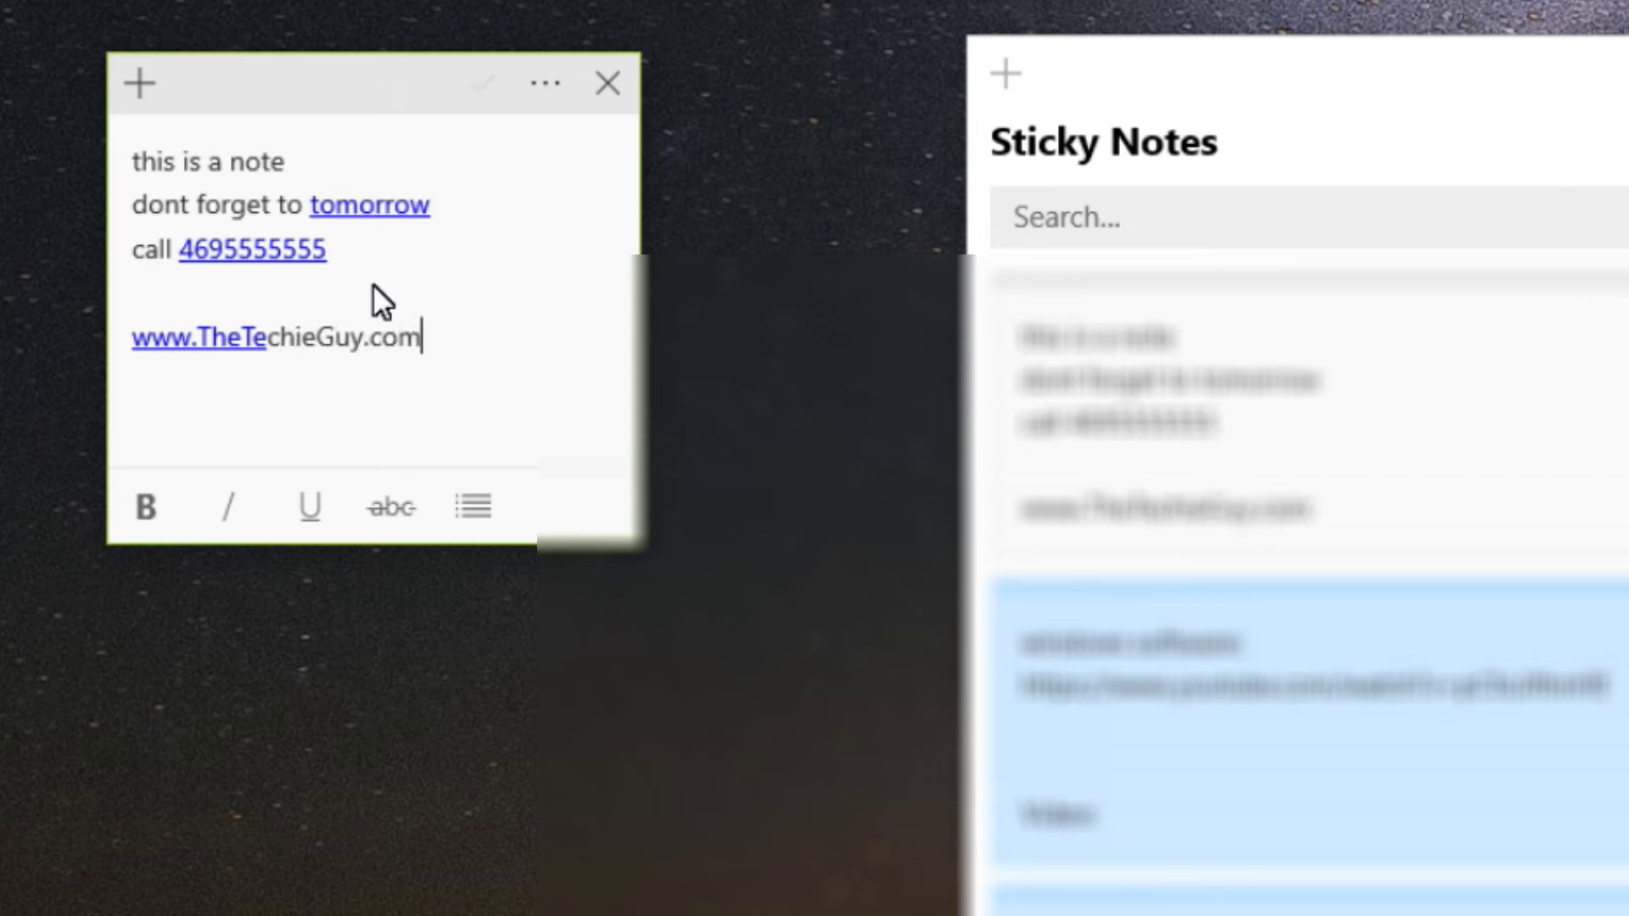
{"action": "key", "text": "Return"}
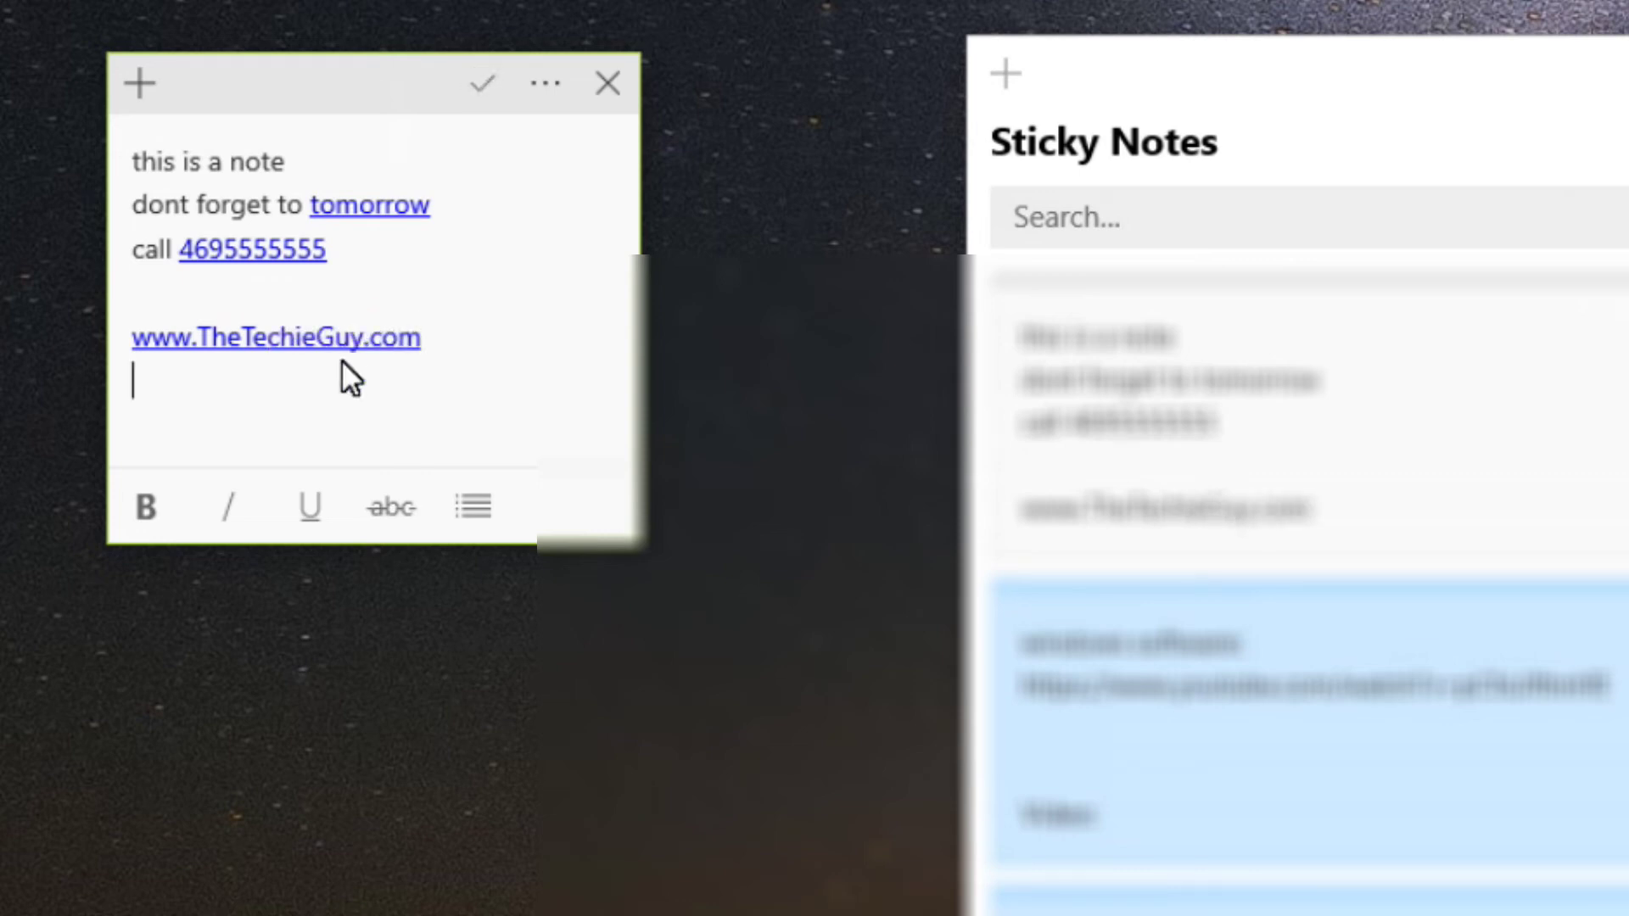
Check the website link, then make the first line 'this is a note' bold.
{"action": "left_click", "coordinate": [334, 337]}
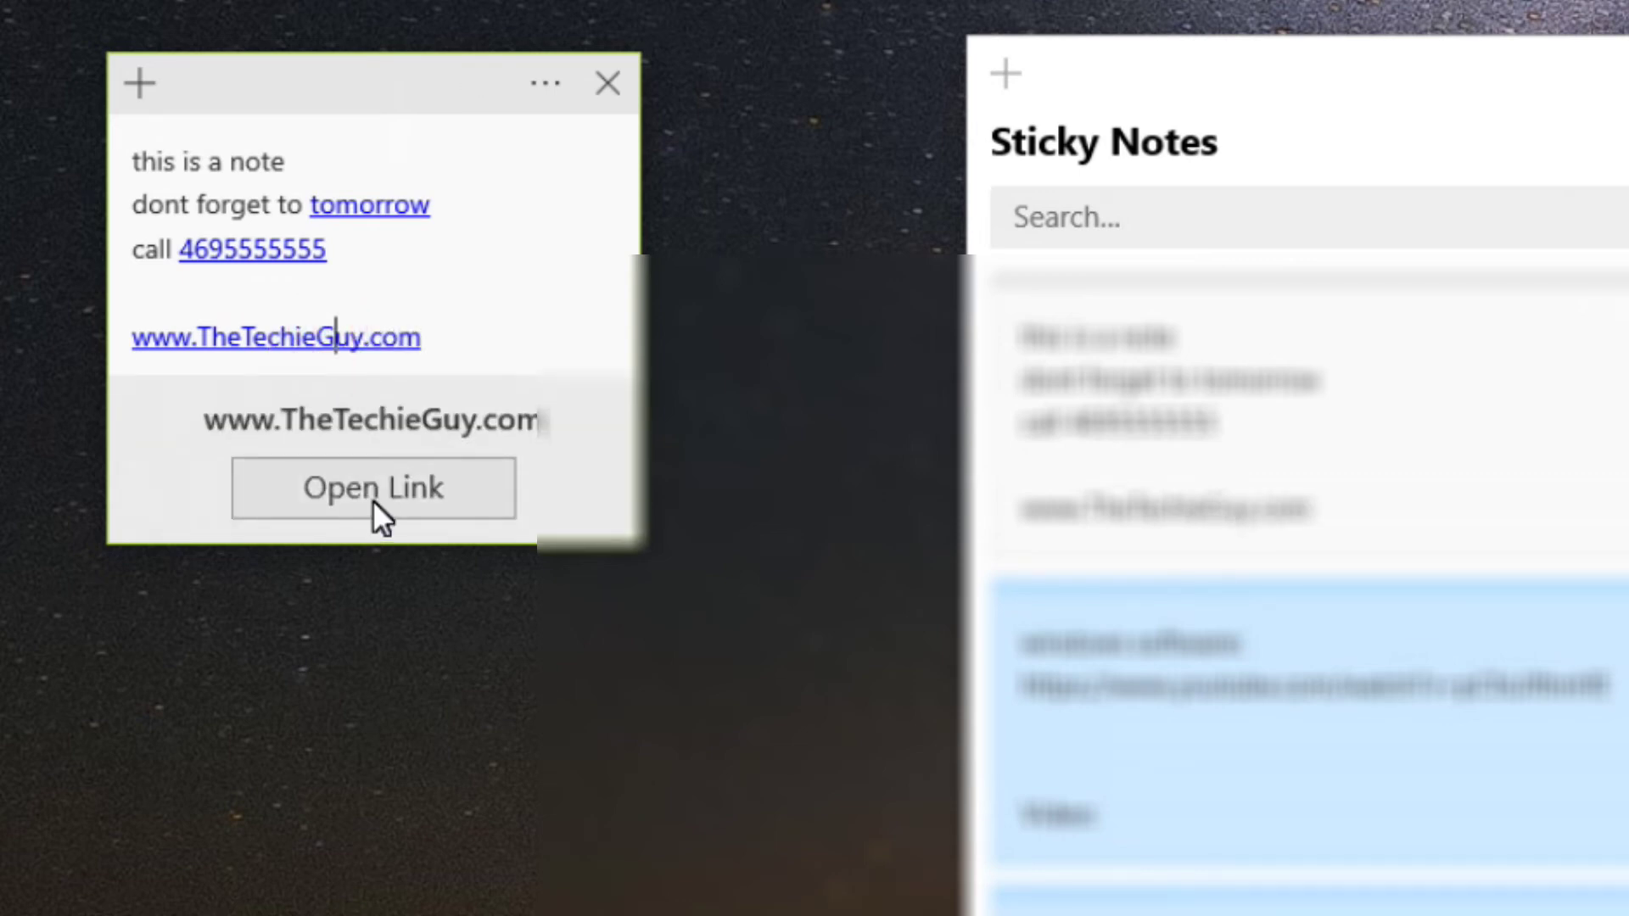
{"action": "left_click", "coordinate": [466, 335]}
{"action": "key", "text": "Return"}
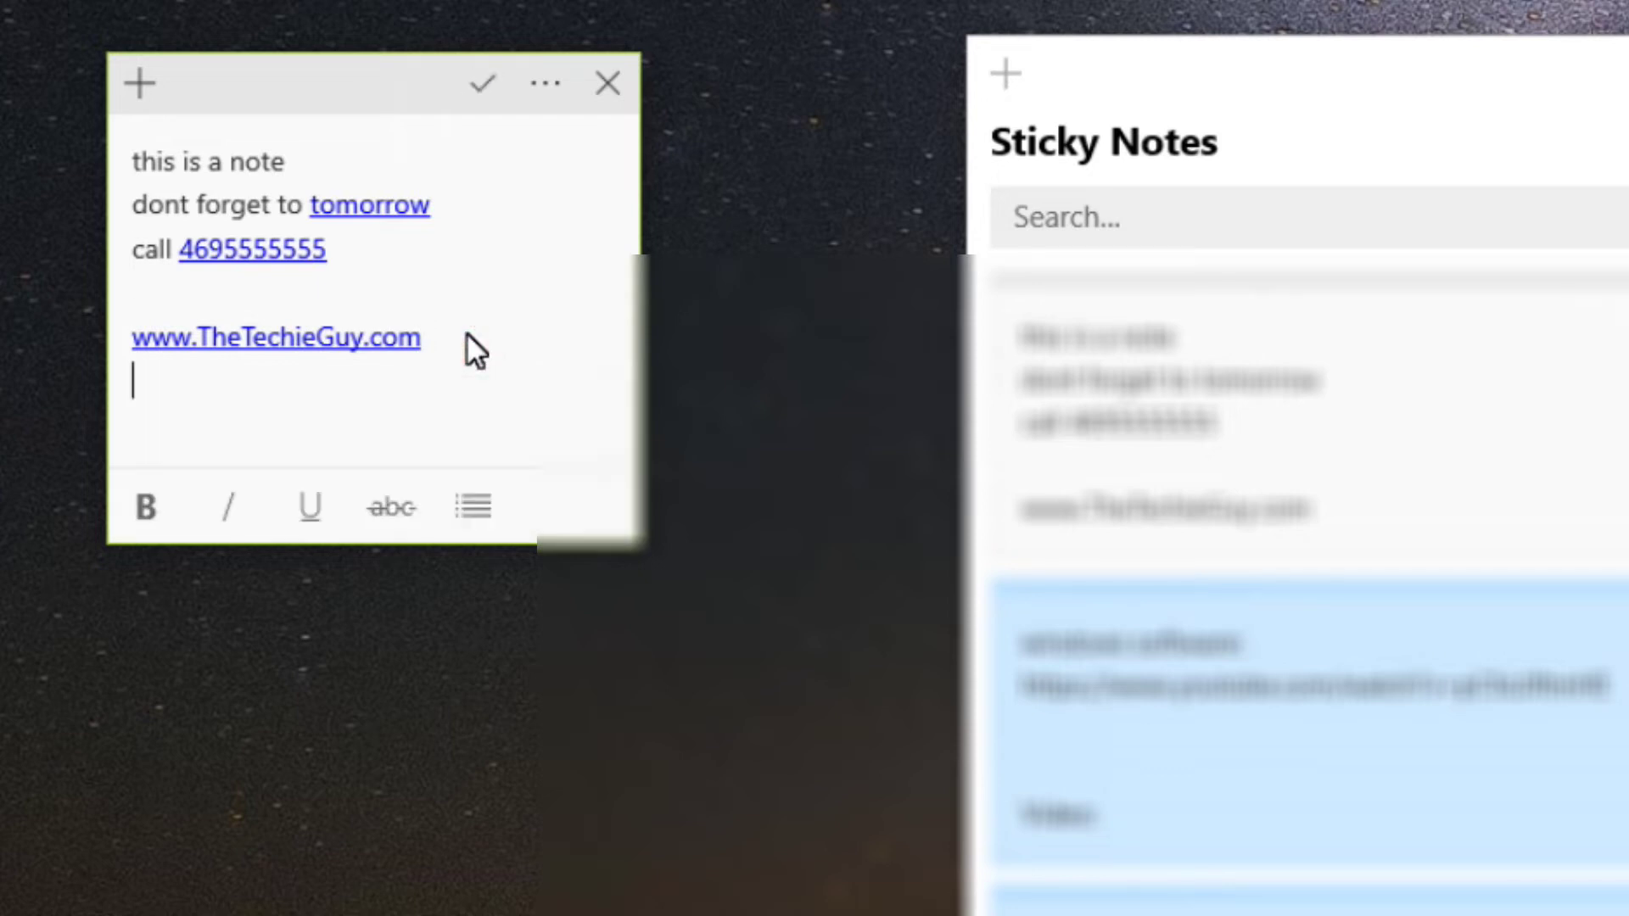
{"action": "left_click_drag", "start_coordinate": [309, 157], "coordinate": [14, 127]}
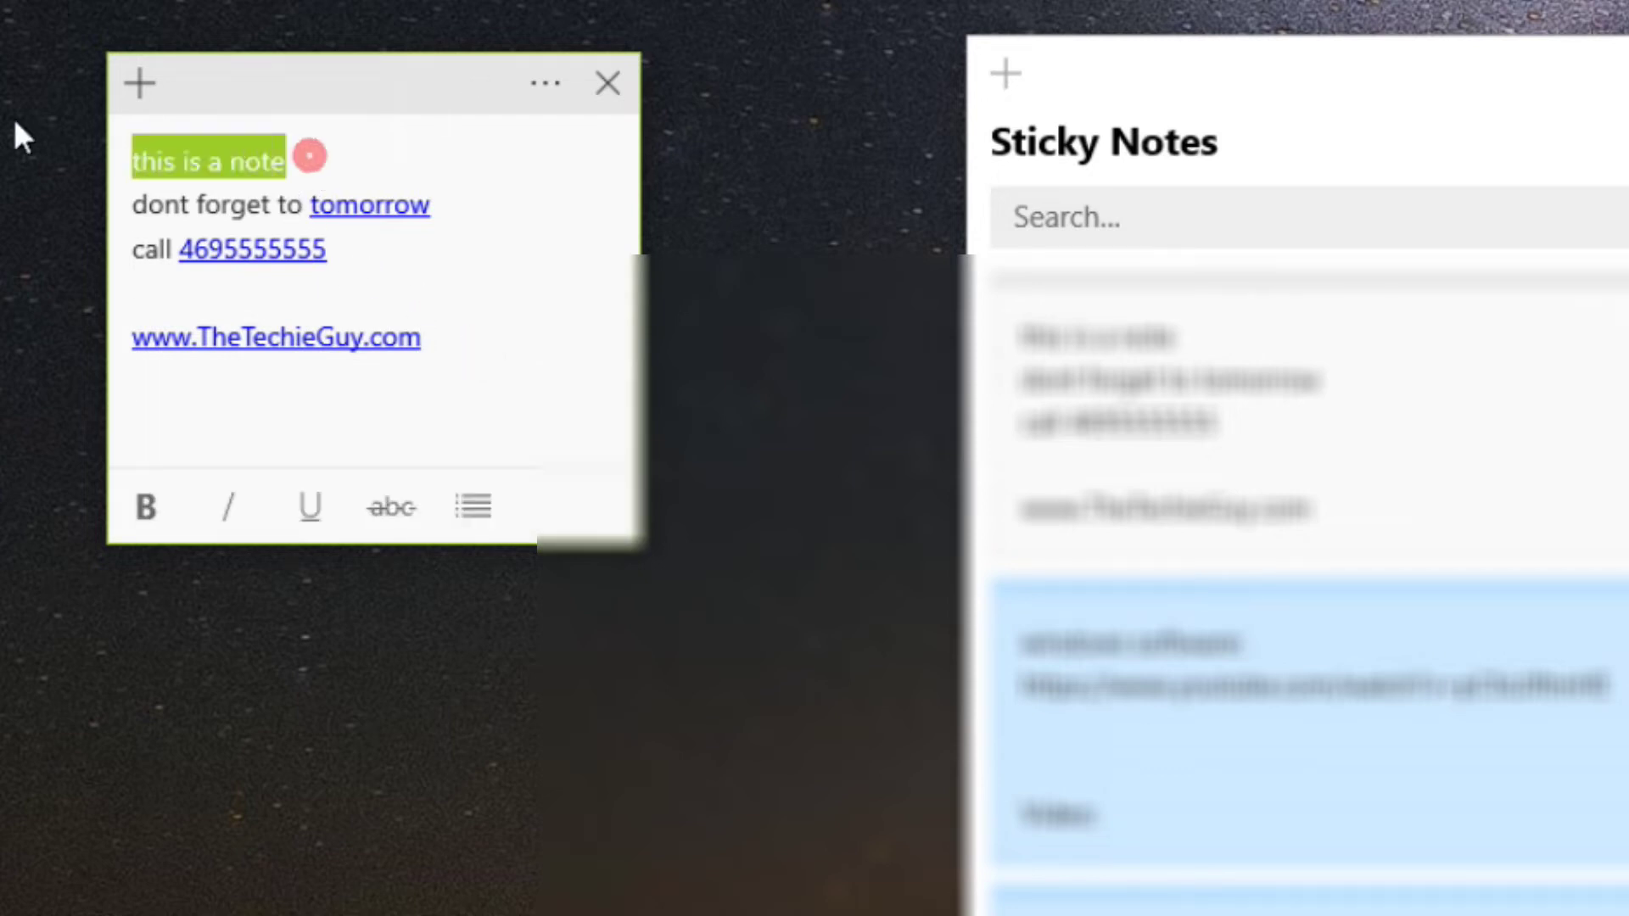
{"action": "left_click", "coordinate": [141, 523]}
{"action": "left_click", "coordinate": [246, 413]}
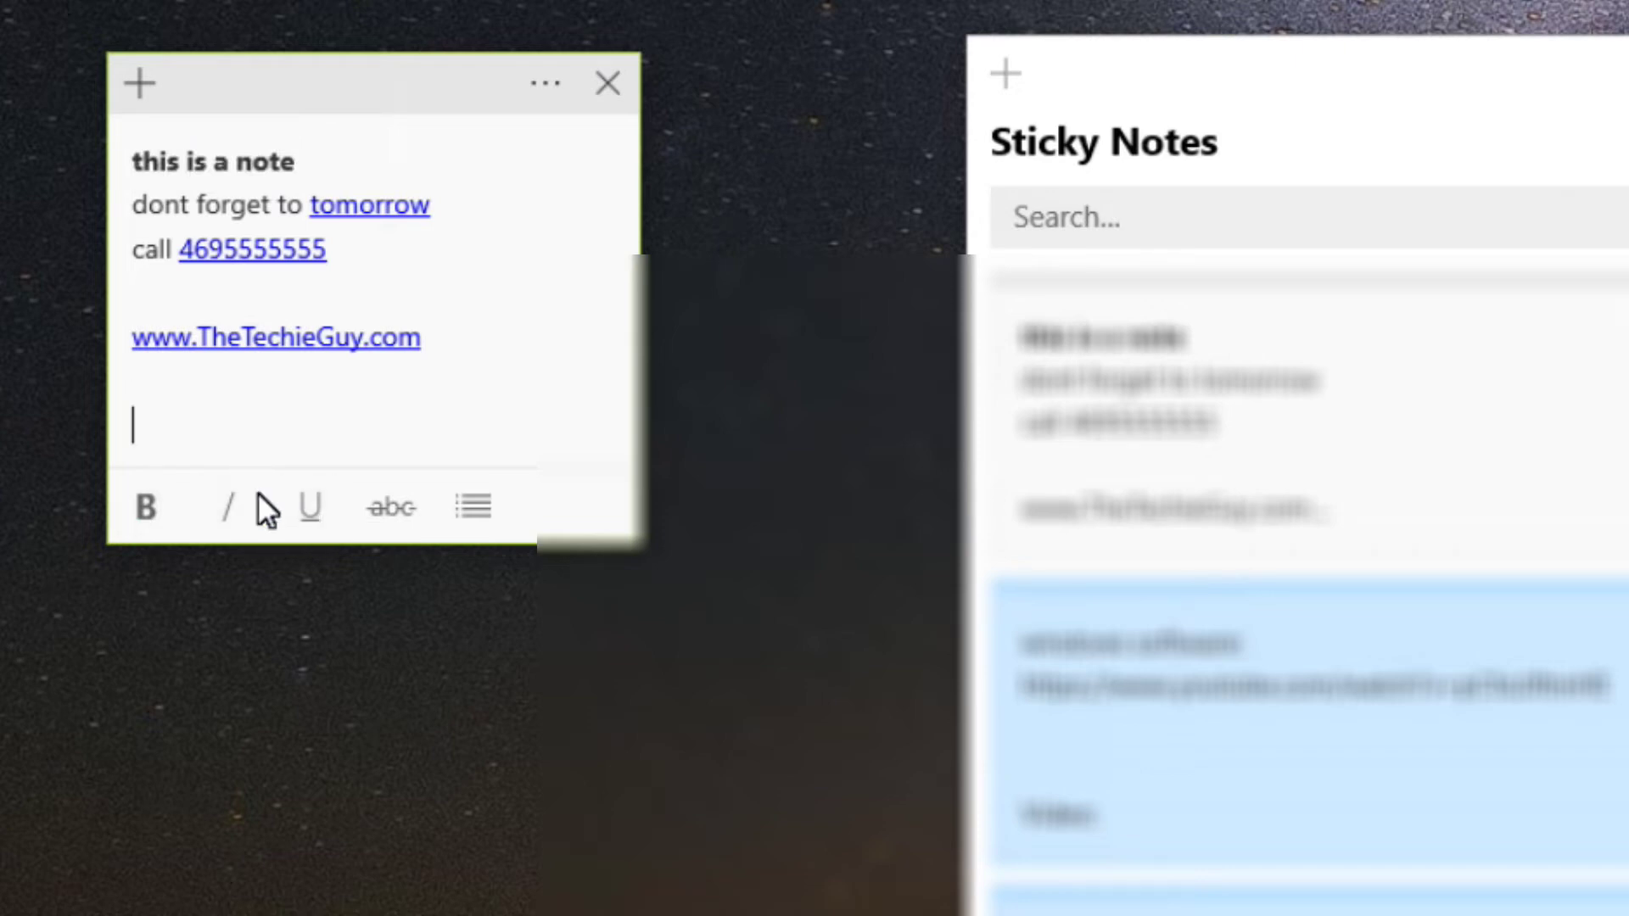
{"action": "left_click_drag", "start_coordinate": [323, 169], "coordinate": [138, 156]}
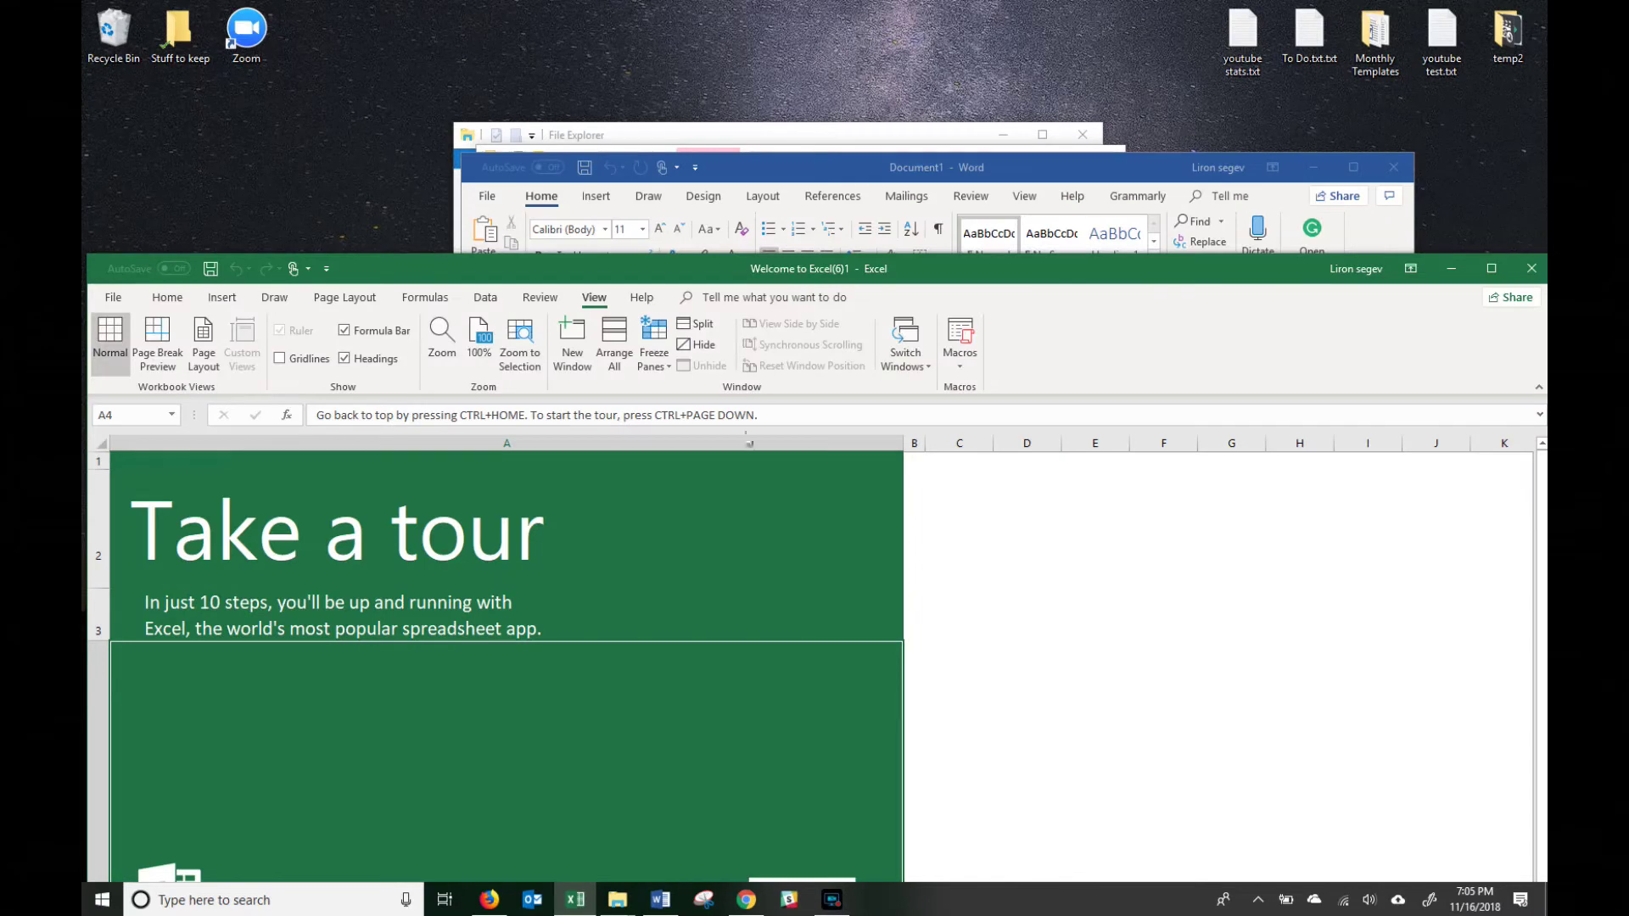
Switch between Desktop 1 and Desktop 2 via Task View and Ctrl+Win+arrow shortcuts.
{"action": "key", "text": "super+Tab"}
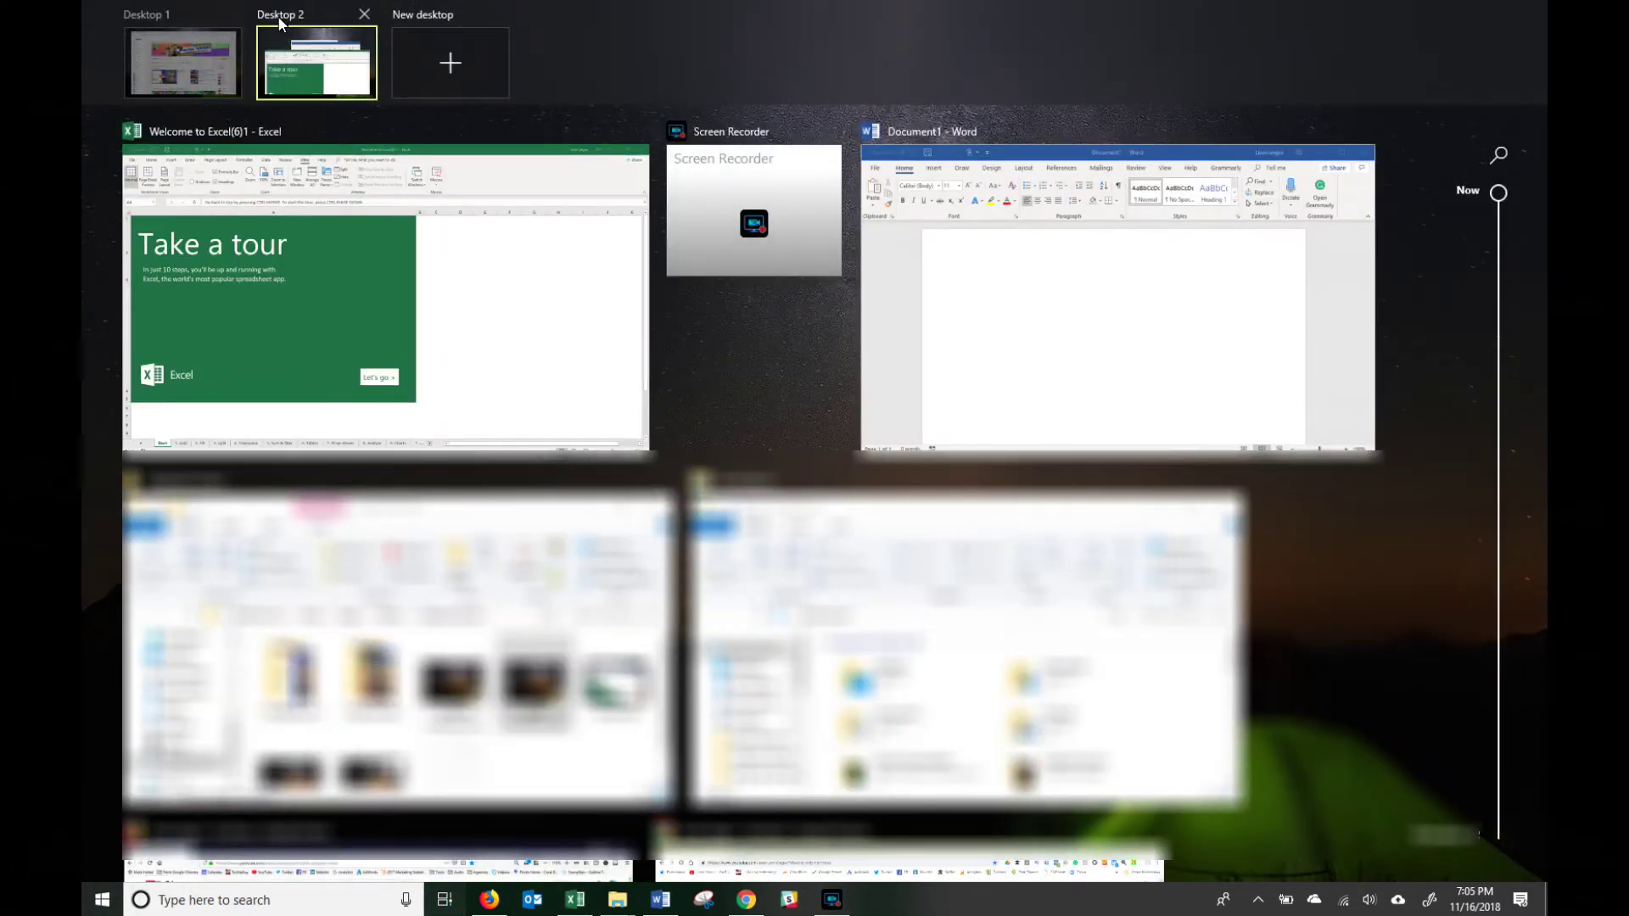
{"action": "mouse_move", "coordinate": [160, 20]}
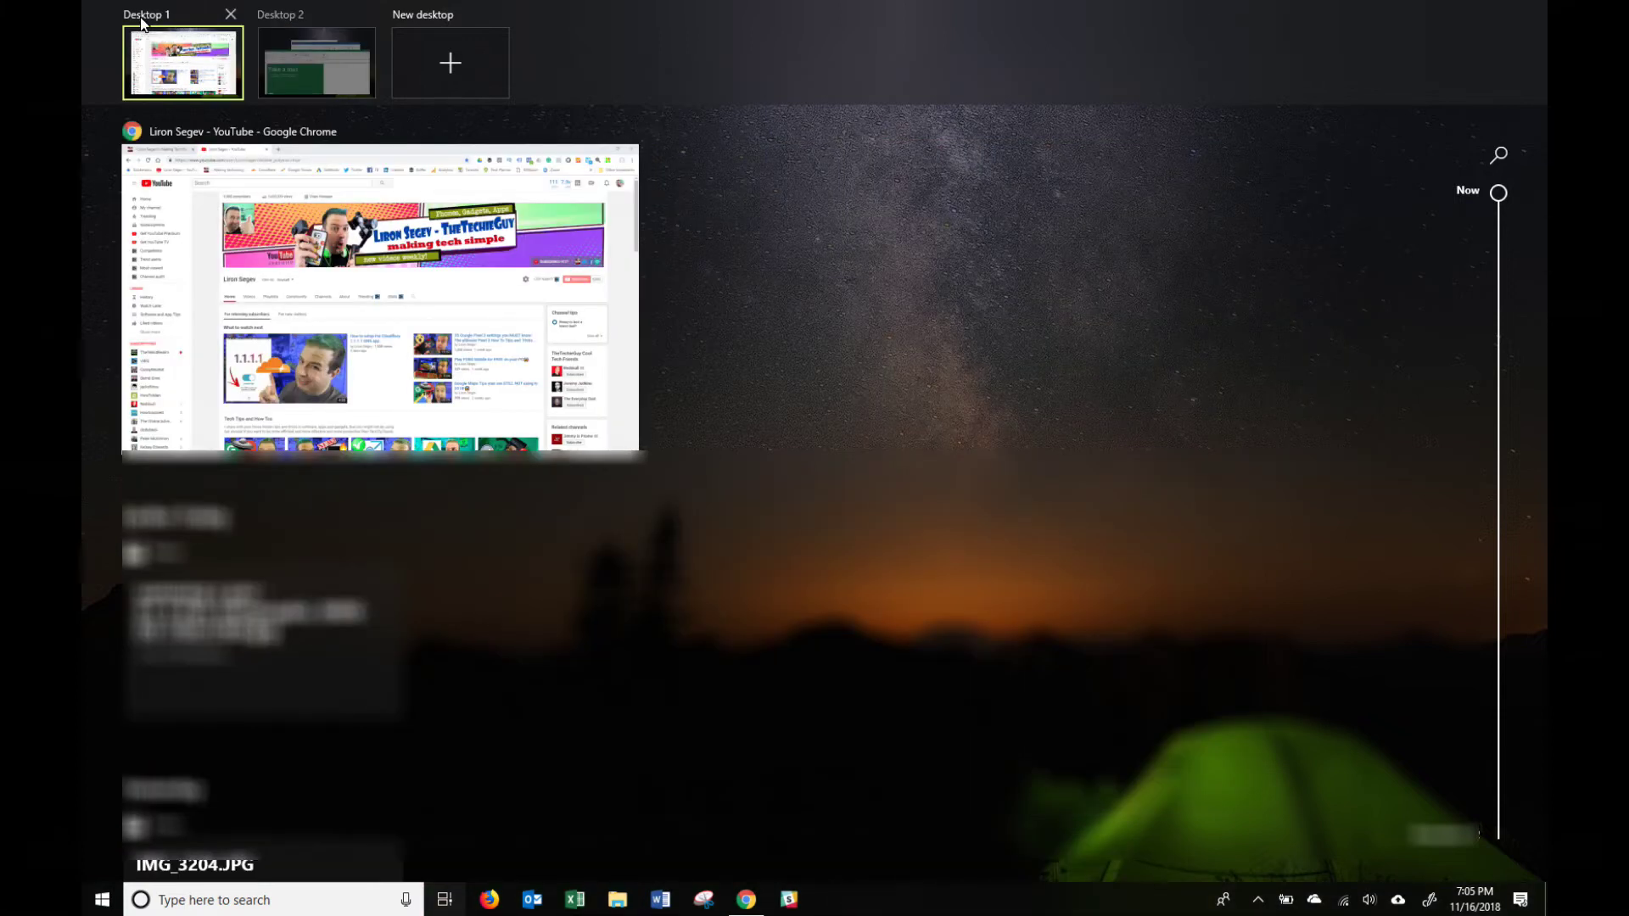
{"action": "left_click", "coordinate": [157, 61]}
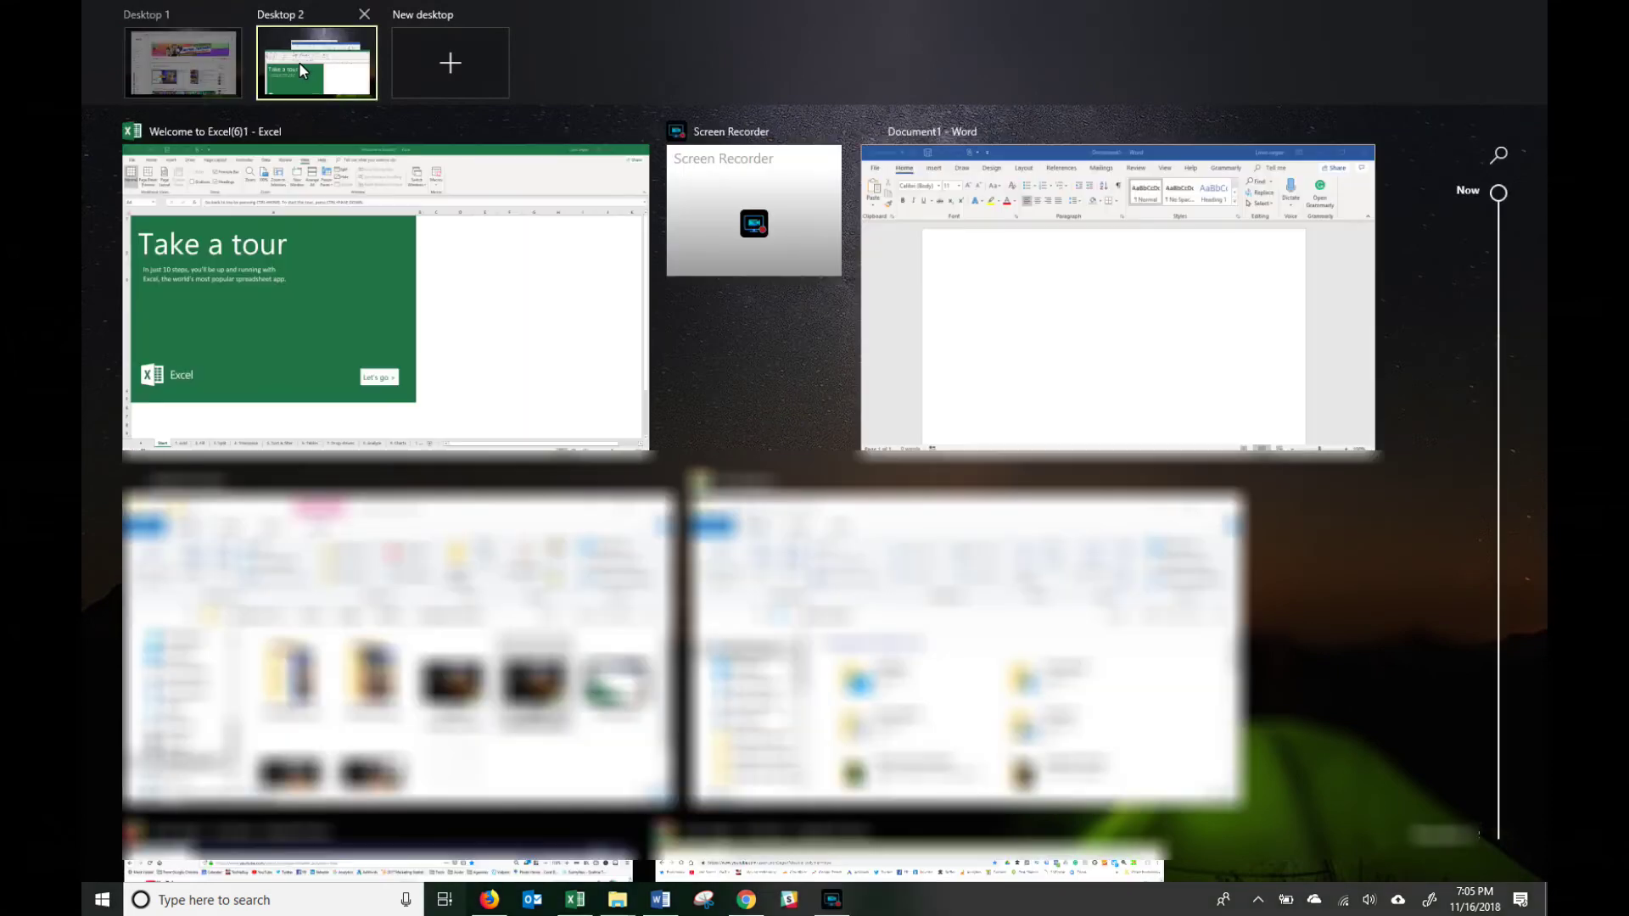
{"action": "left_click", "coordinate": [298, 63]}
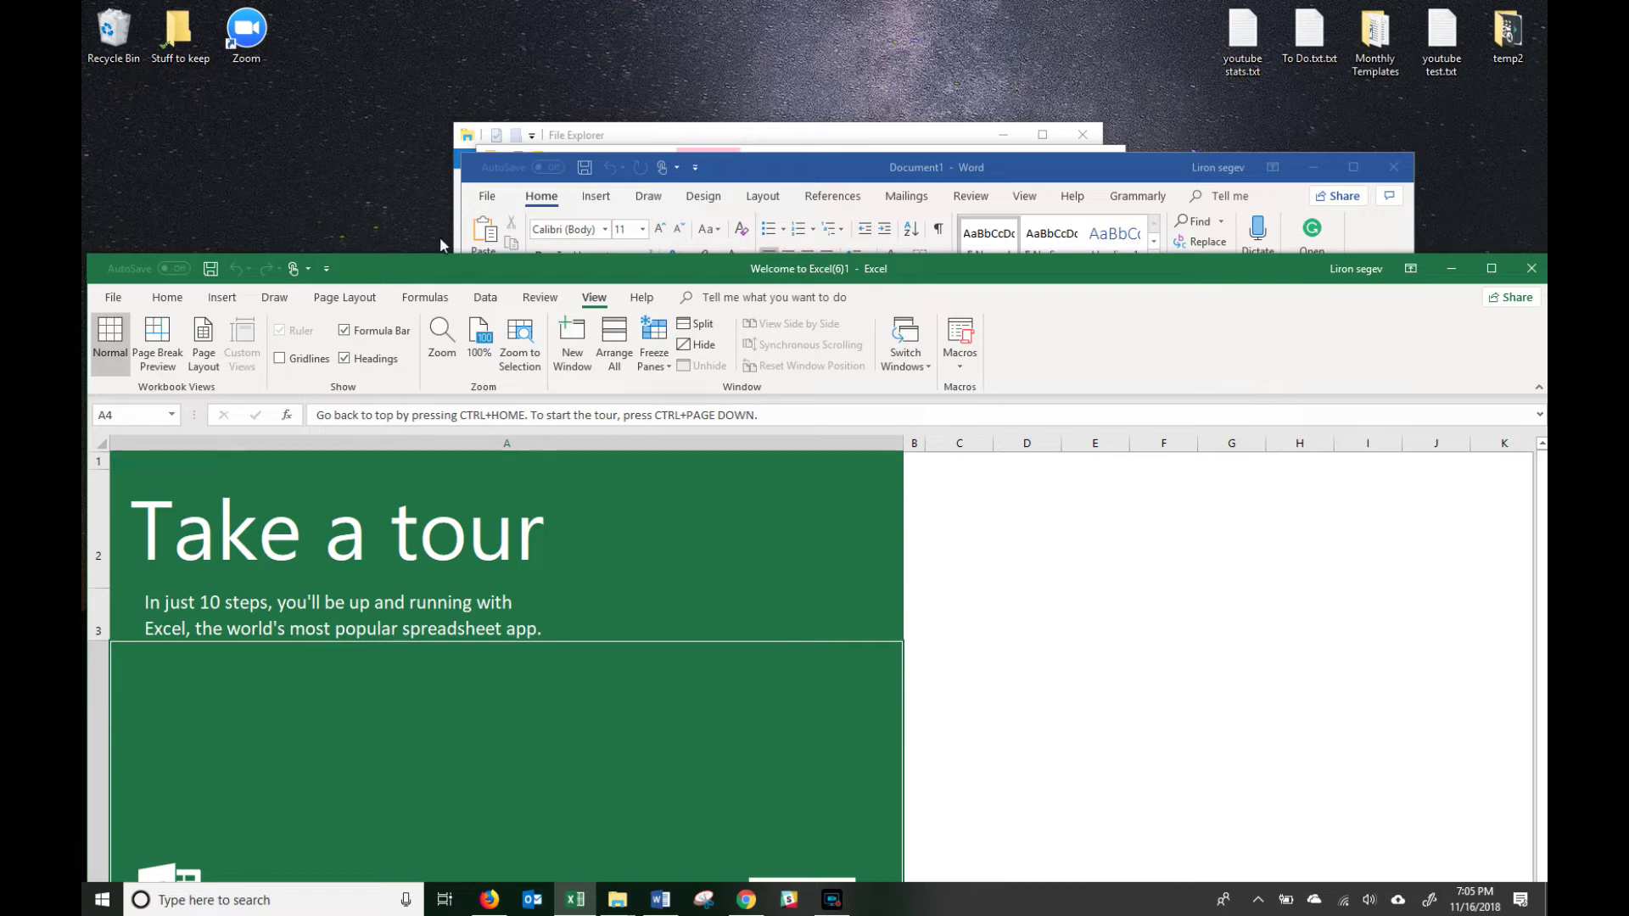
{"action": "key", "text": "ctrl+super+Left"}
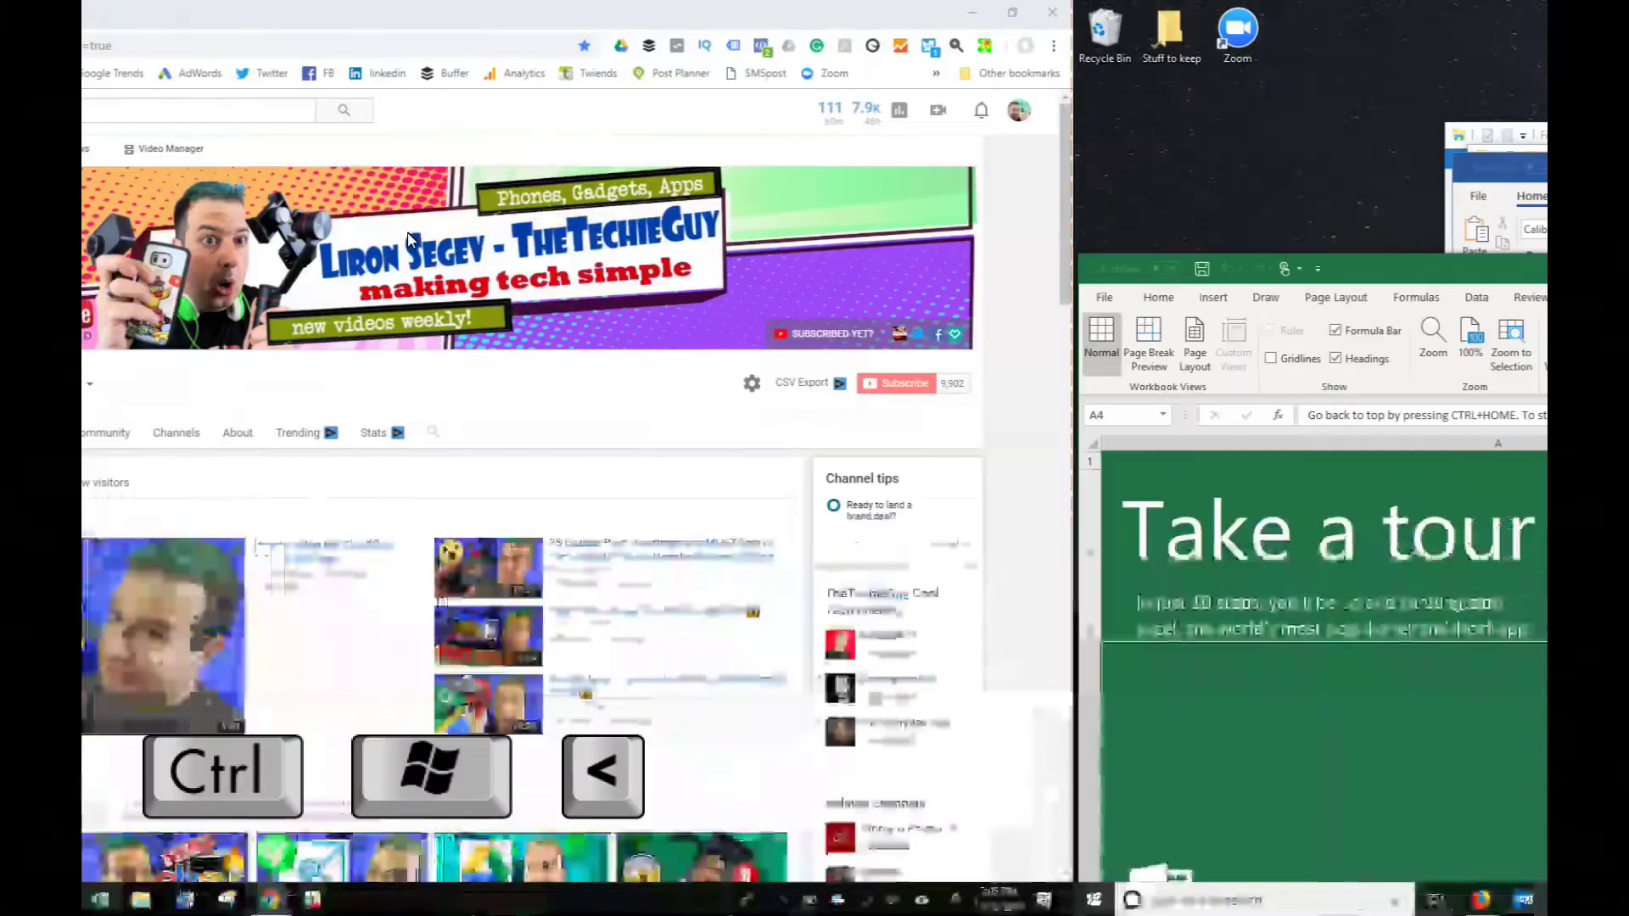
{"action": "key", "text": "ctrl+super+Right"}
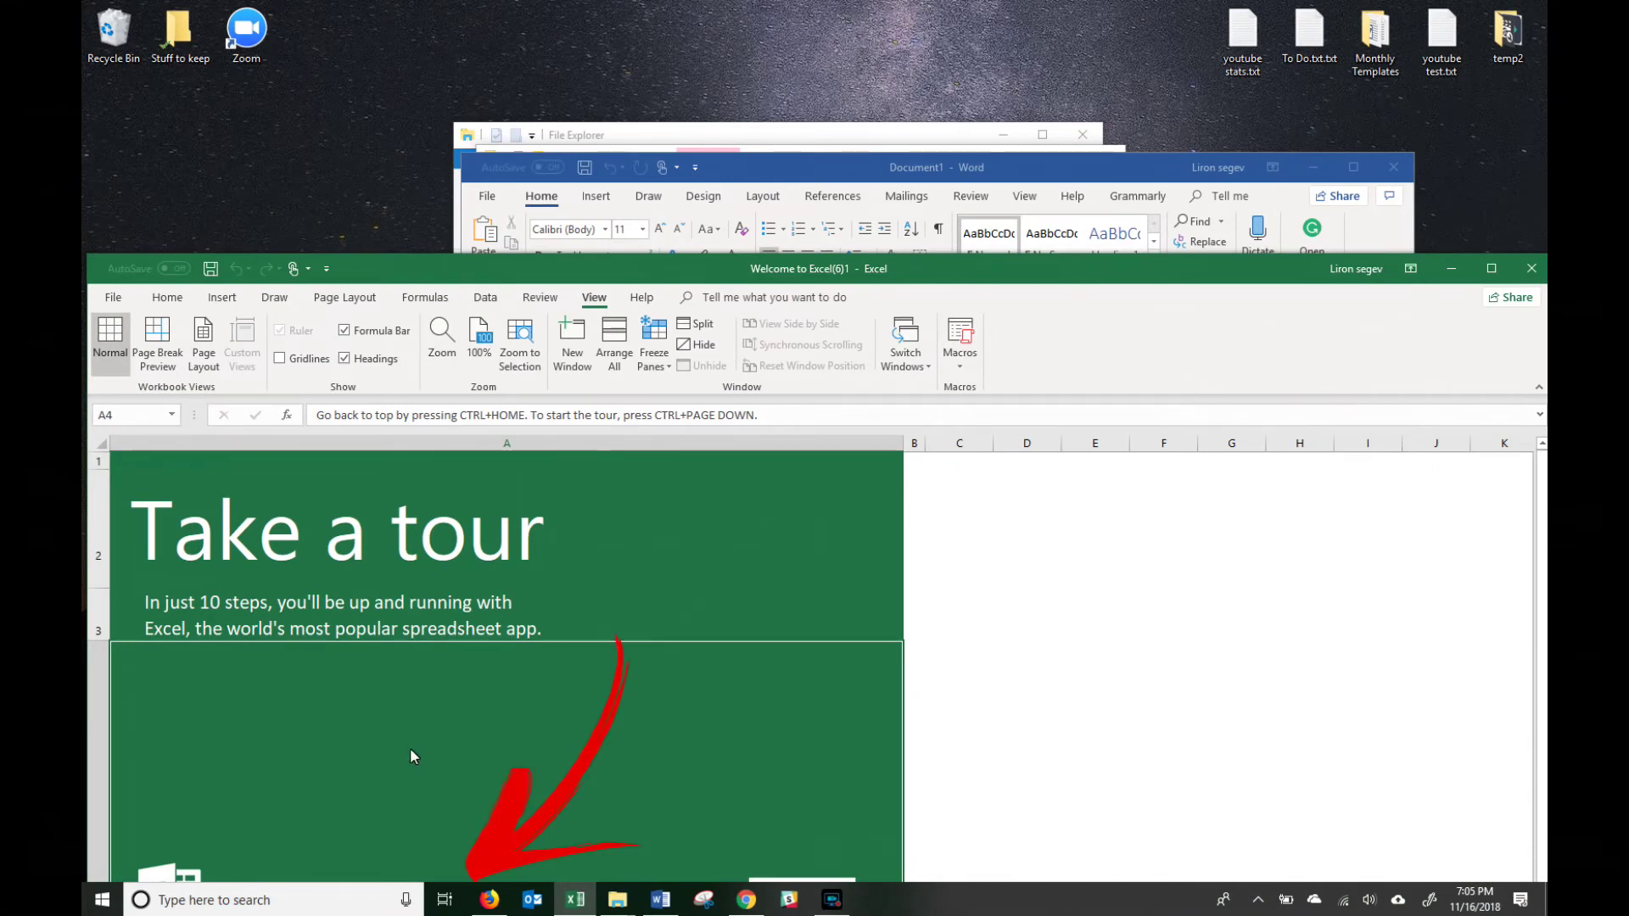
{"action": "left_click", "coordinate": [444, 901]}
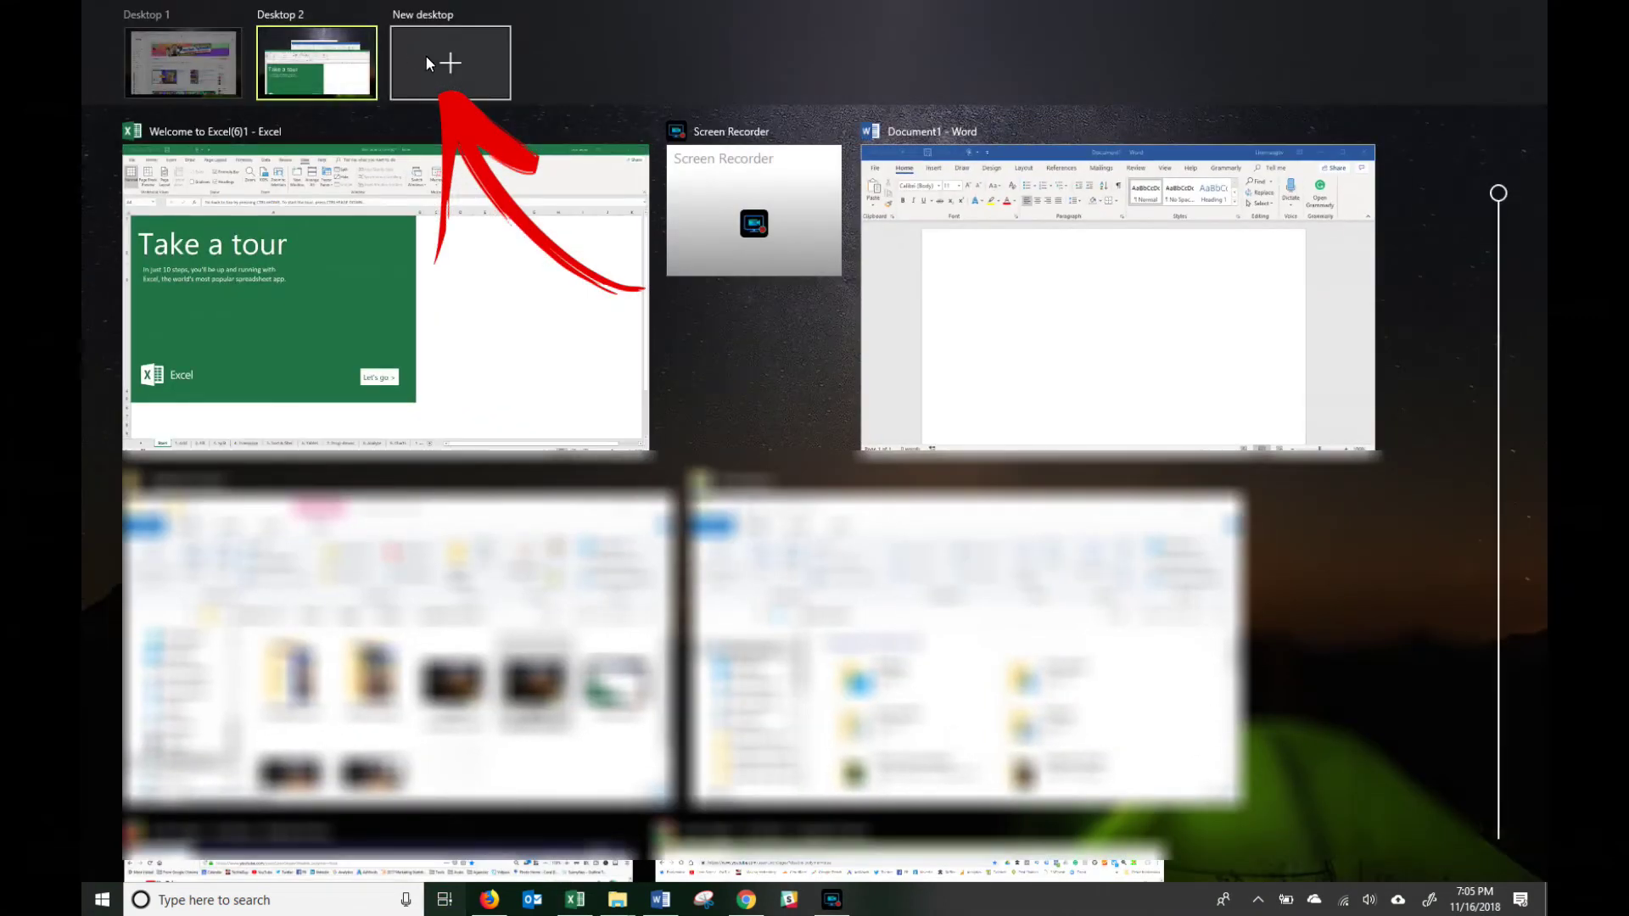
Create Desktop 3 and write the Notepad note 'this is my work desktop' there.
{"action": "left_click", "coordinate": [436, 64]}
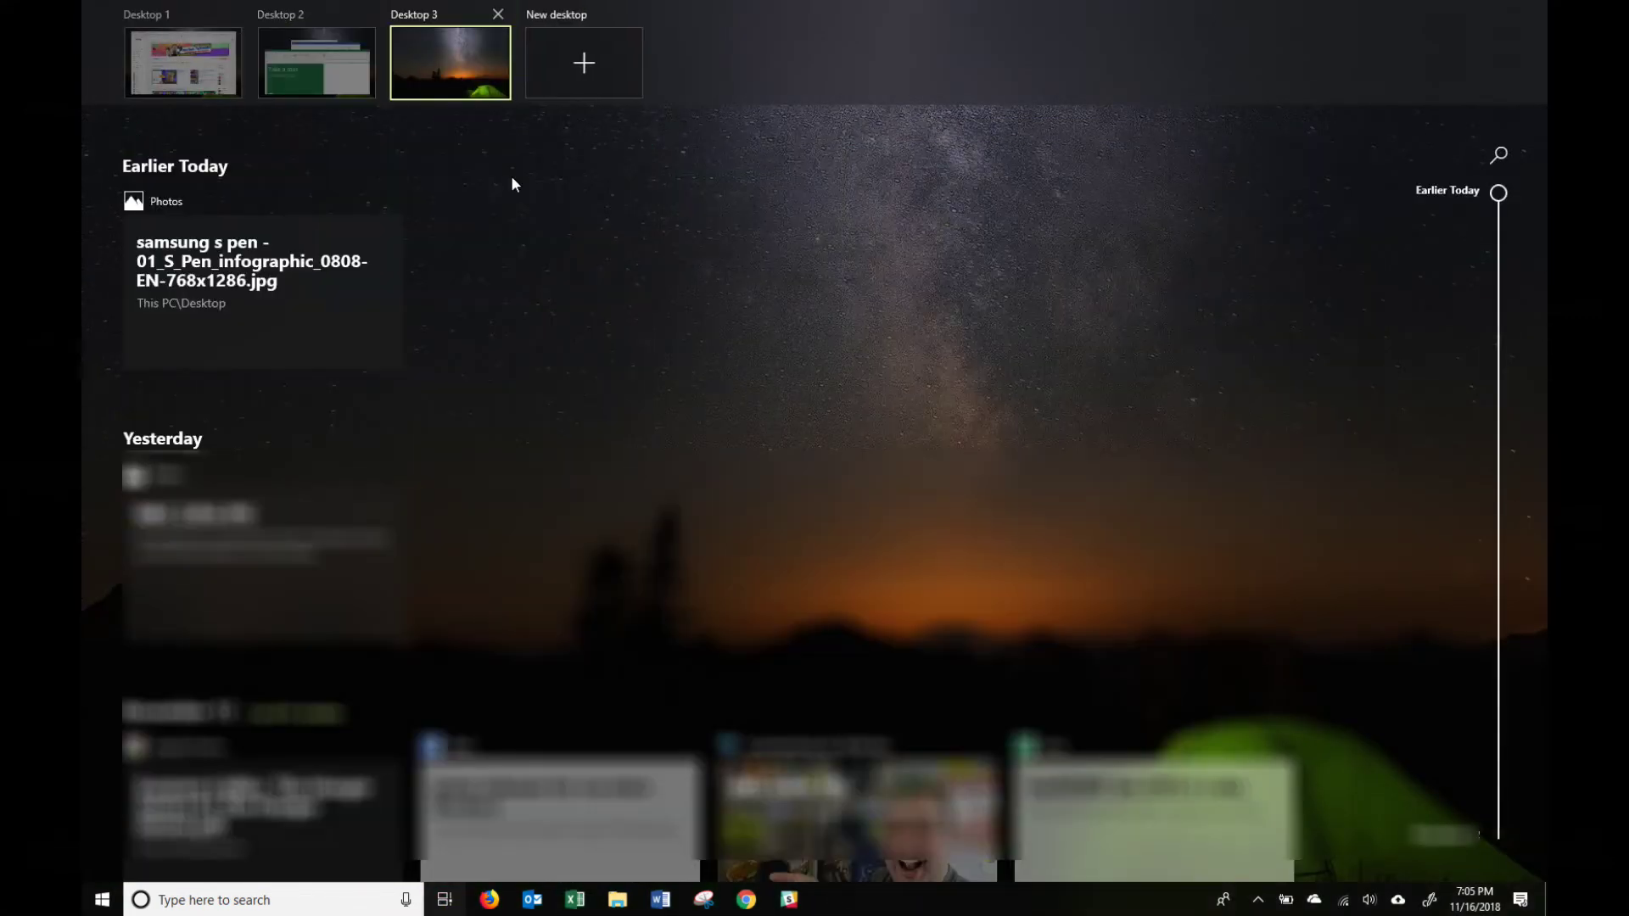
{"action": "left_click", "coordinate": [518, 225]}
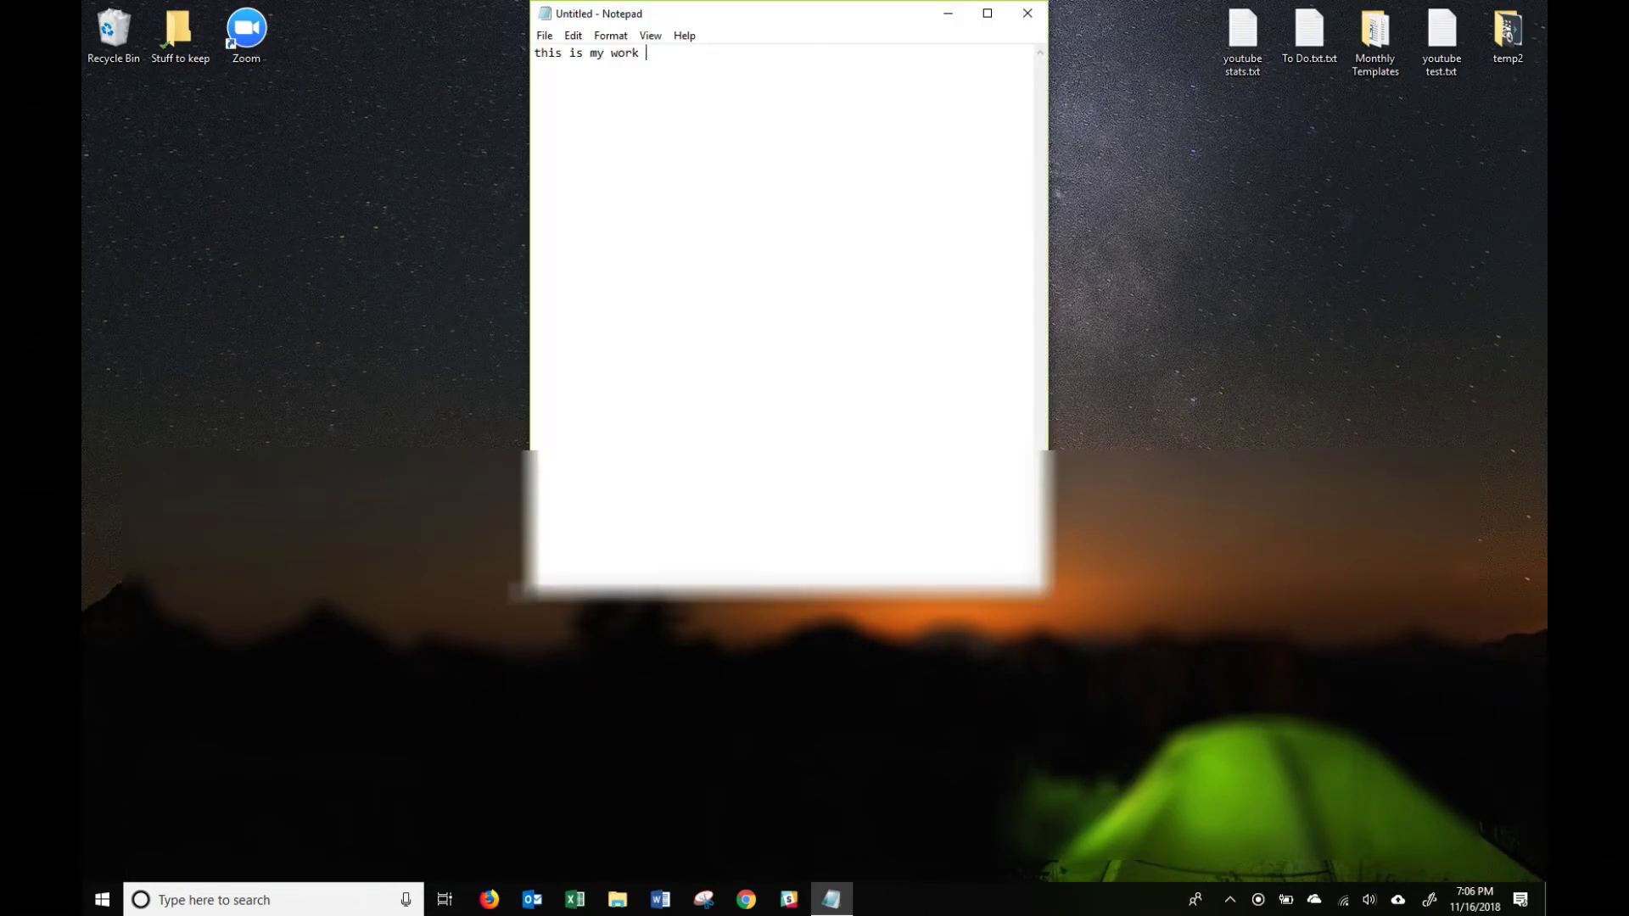
{"action": "type", "text": "desktop"}
From Desktop 2, move the Excel window to Desktop 3 and confirm it arrived.
{"action": "key", "text": "ctrl+super+Left"}
{"action": "key", "text": "super+Tab"}
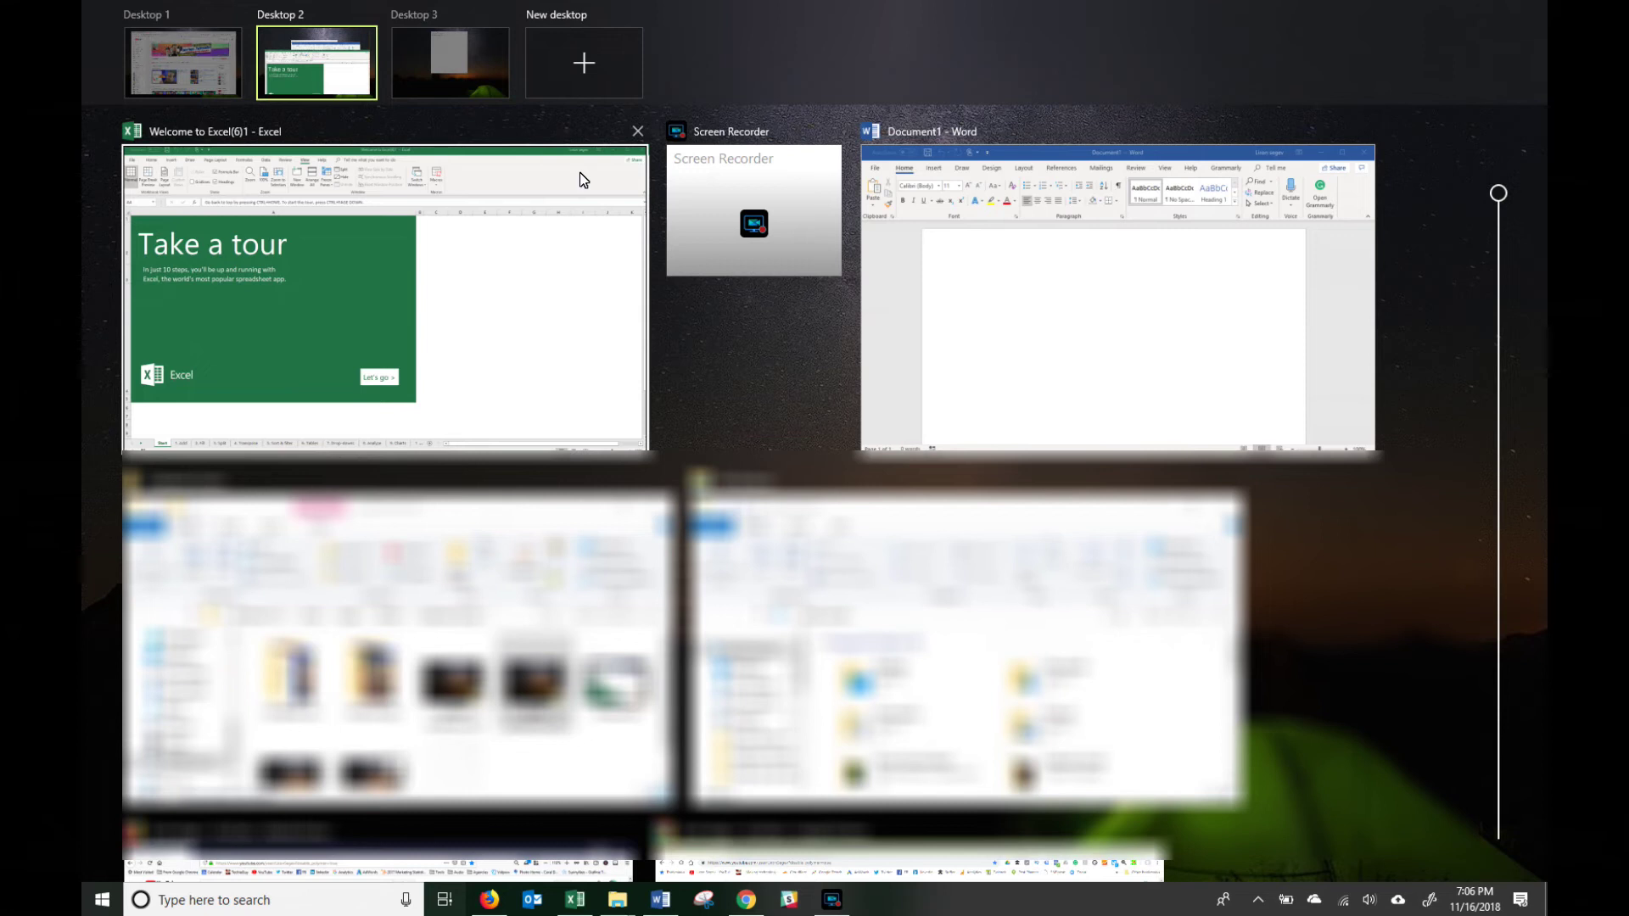
{"action": "right_click", "coordinate": [538, 158]}
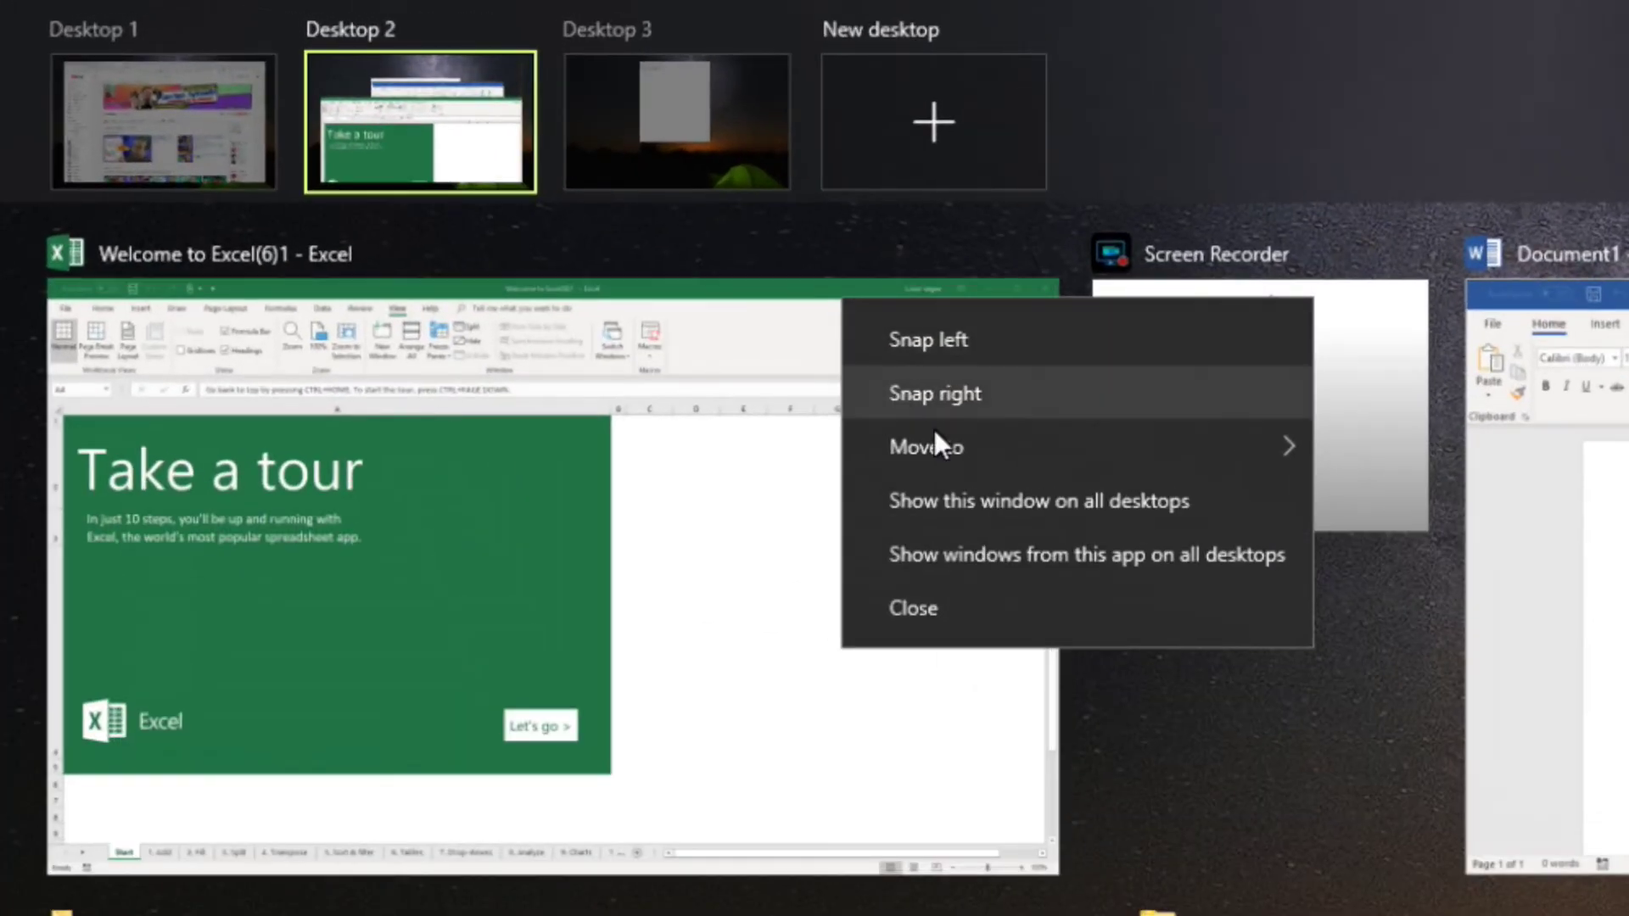
{"action": "mouse_move", "coordinate": [1005, 452]}
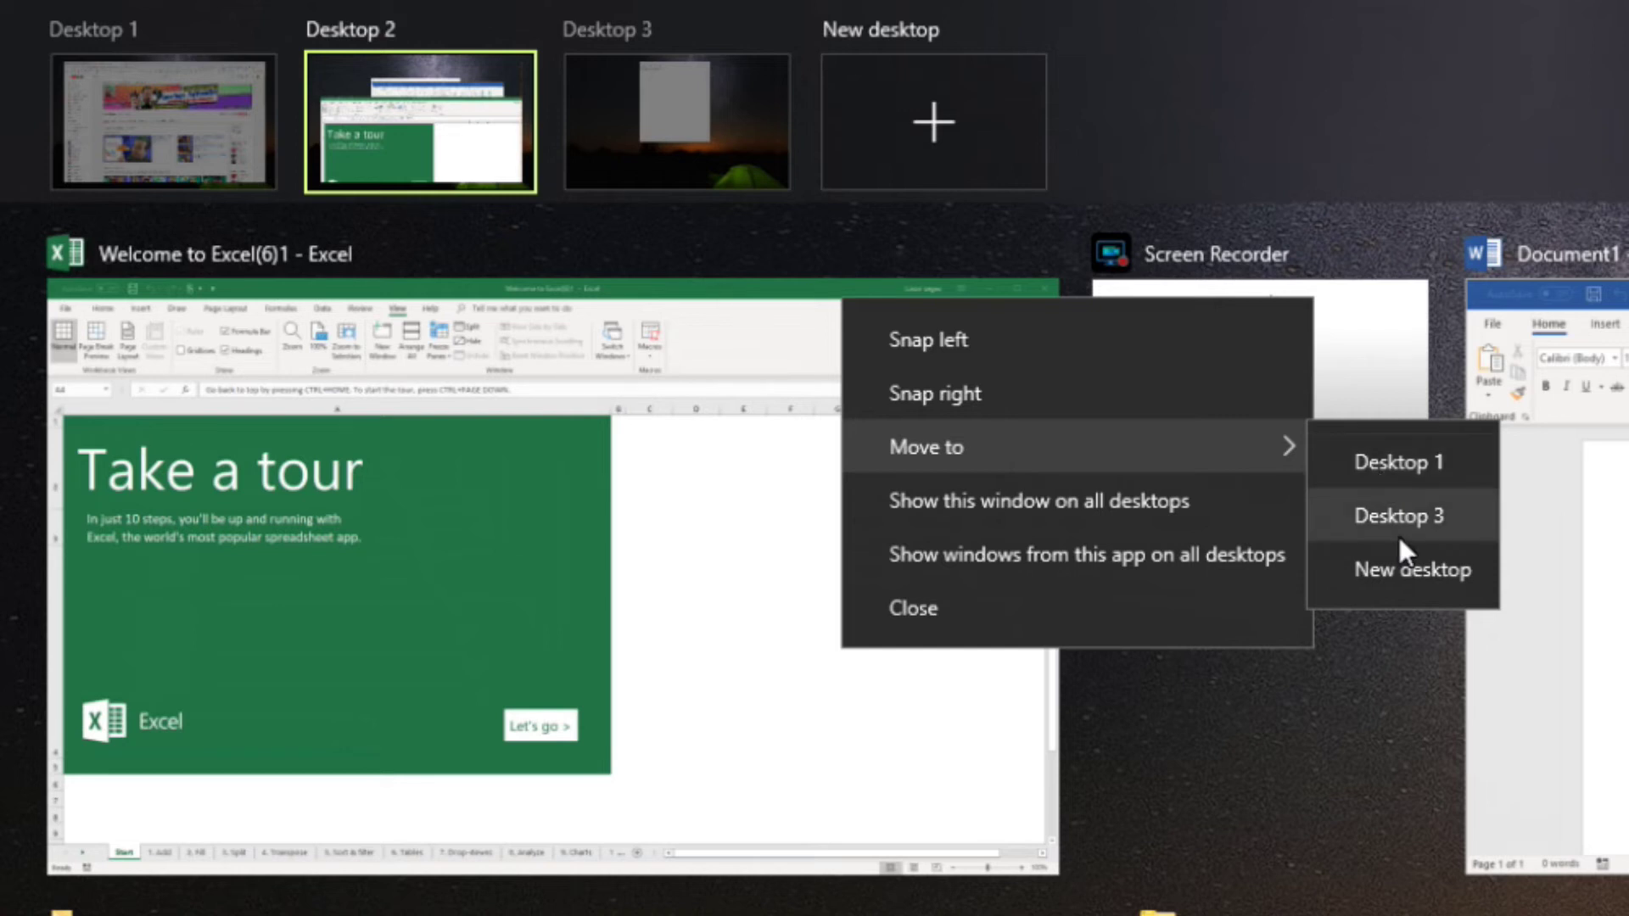
{"action": "left_click", "coordinate": [1399, 517]}
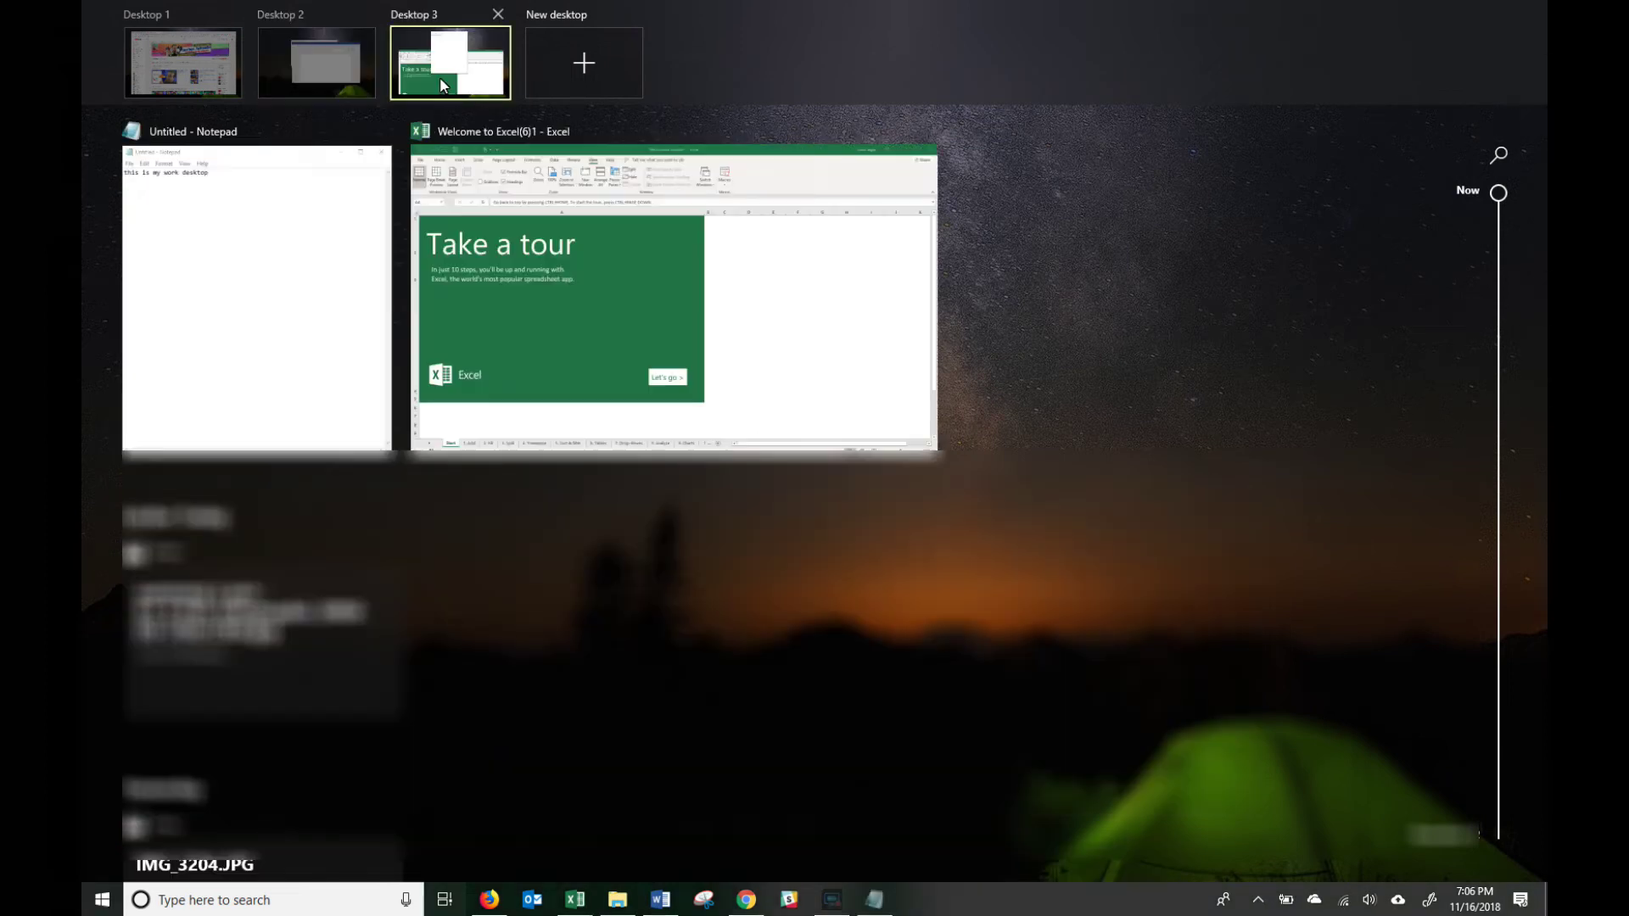
{"action": "left_click", "coordinate": [440, 76]}
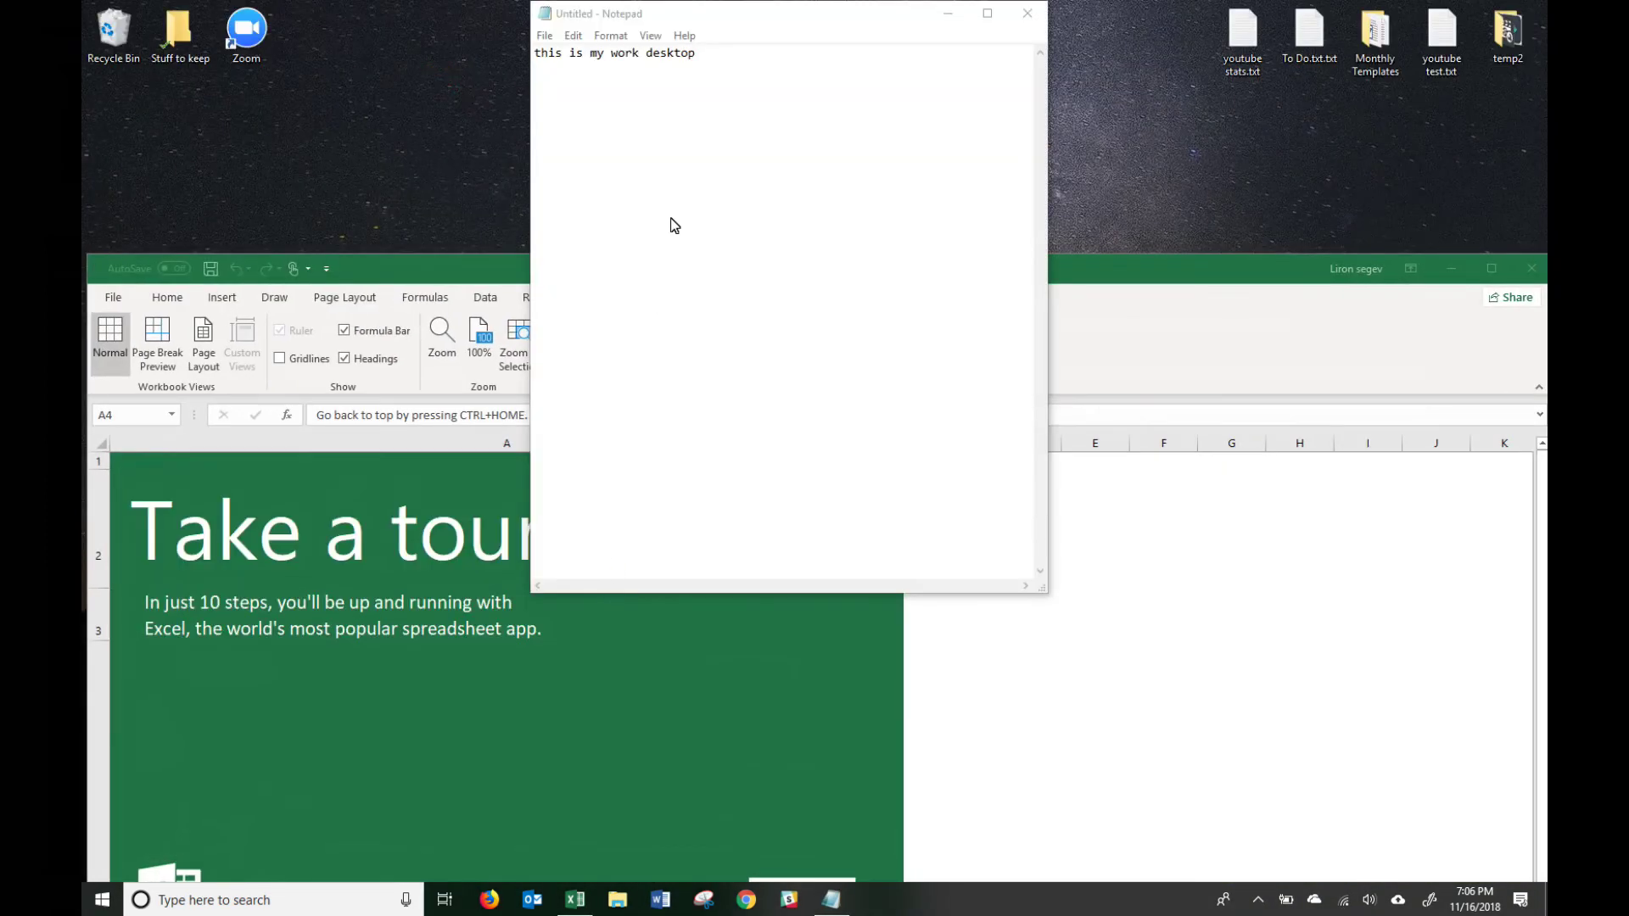
{"action": "left_click", "coordinate": [405, 286]}
{"action": "key", "text": "super+Tab"}
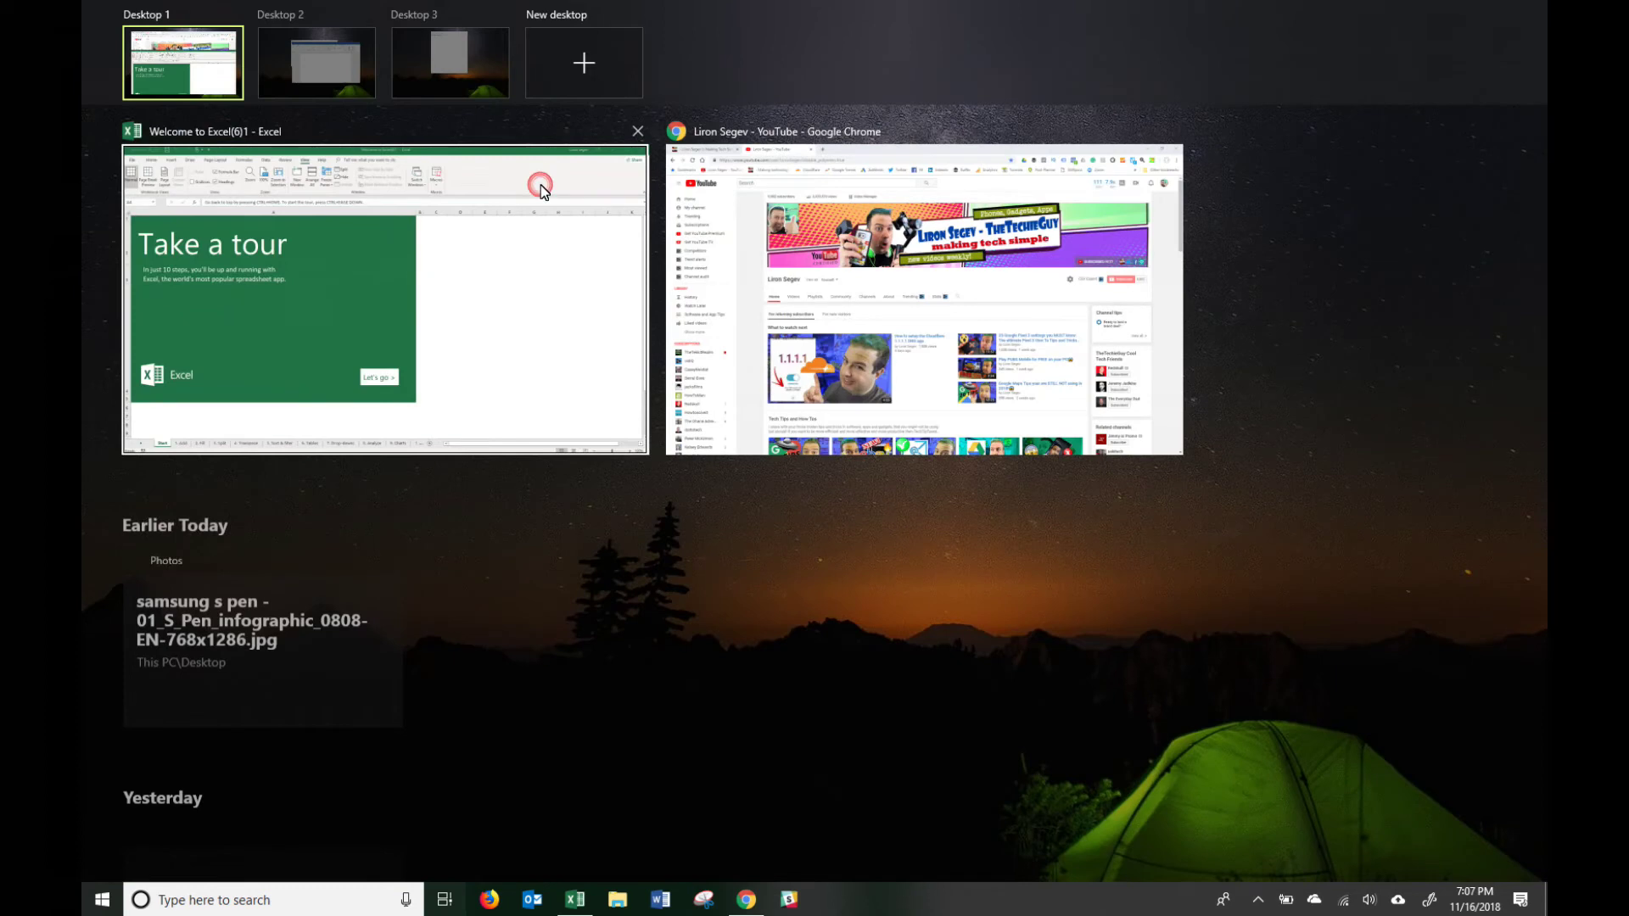
{"action": "right_click", "coordinate": [536, 177]}
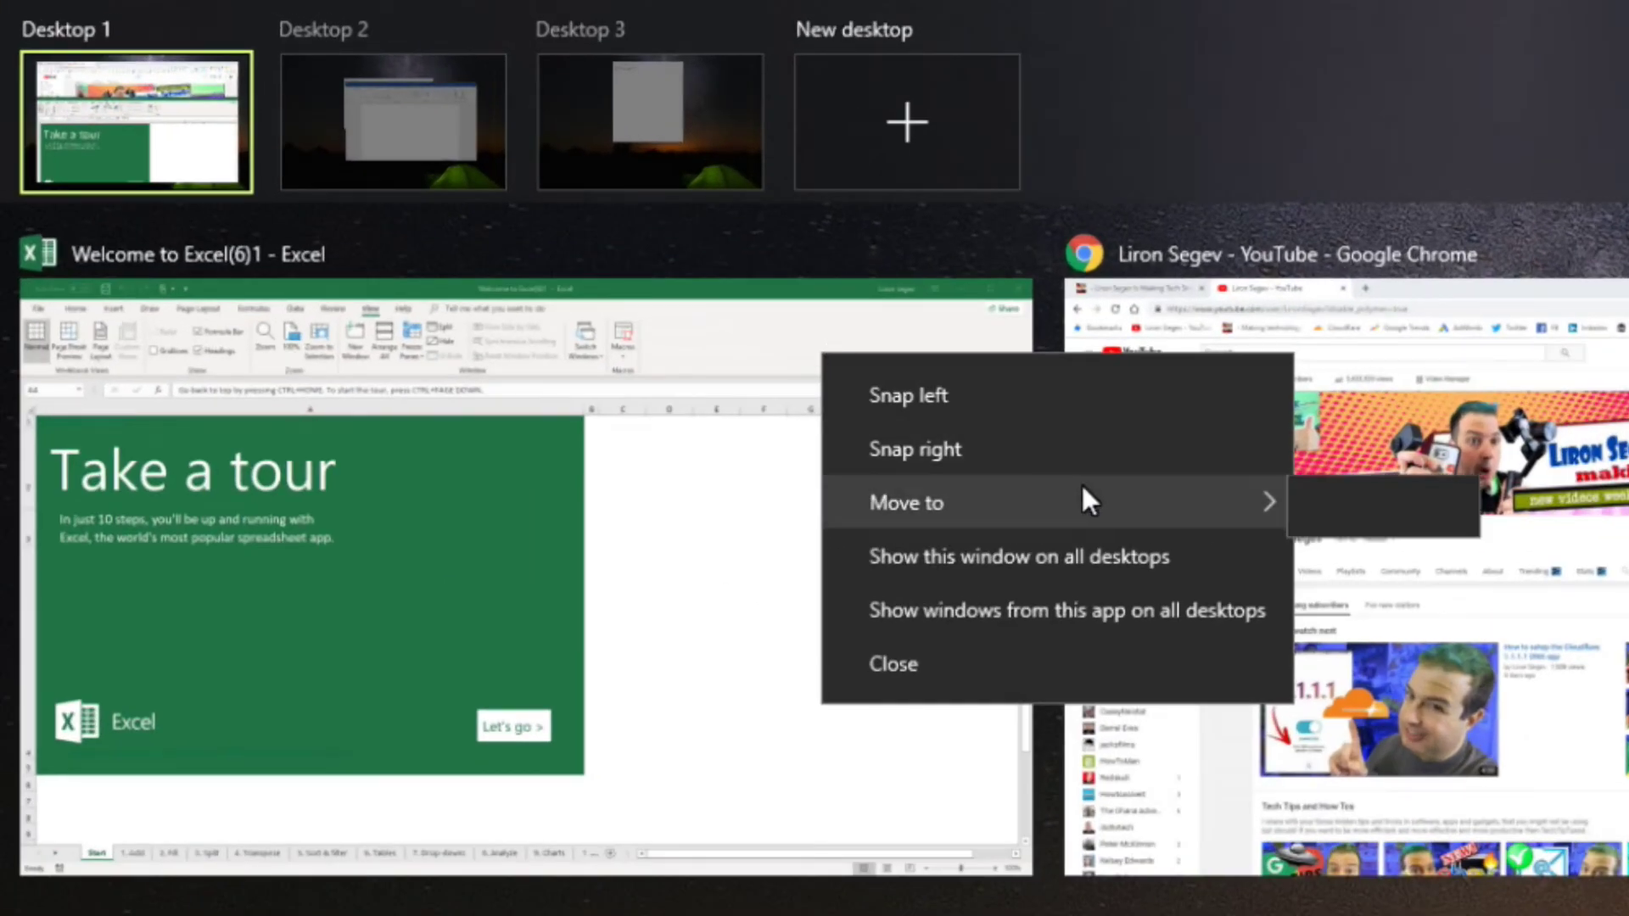
Show Excel on all desktops and, from Desktop 3, enter 'sazfdasda' in cell C2.
{"action": "mouse_move", "coordinate": [1046, 474]}
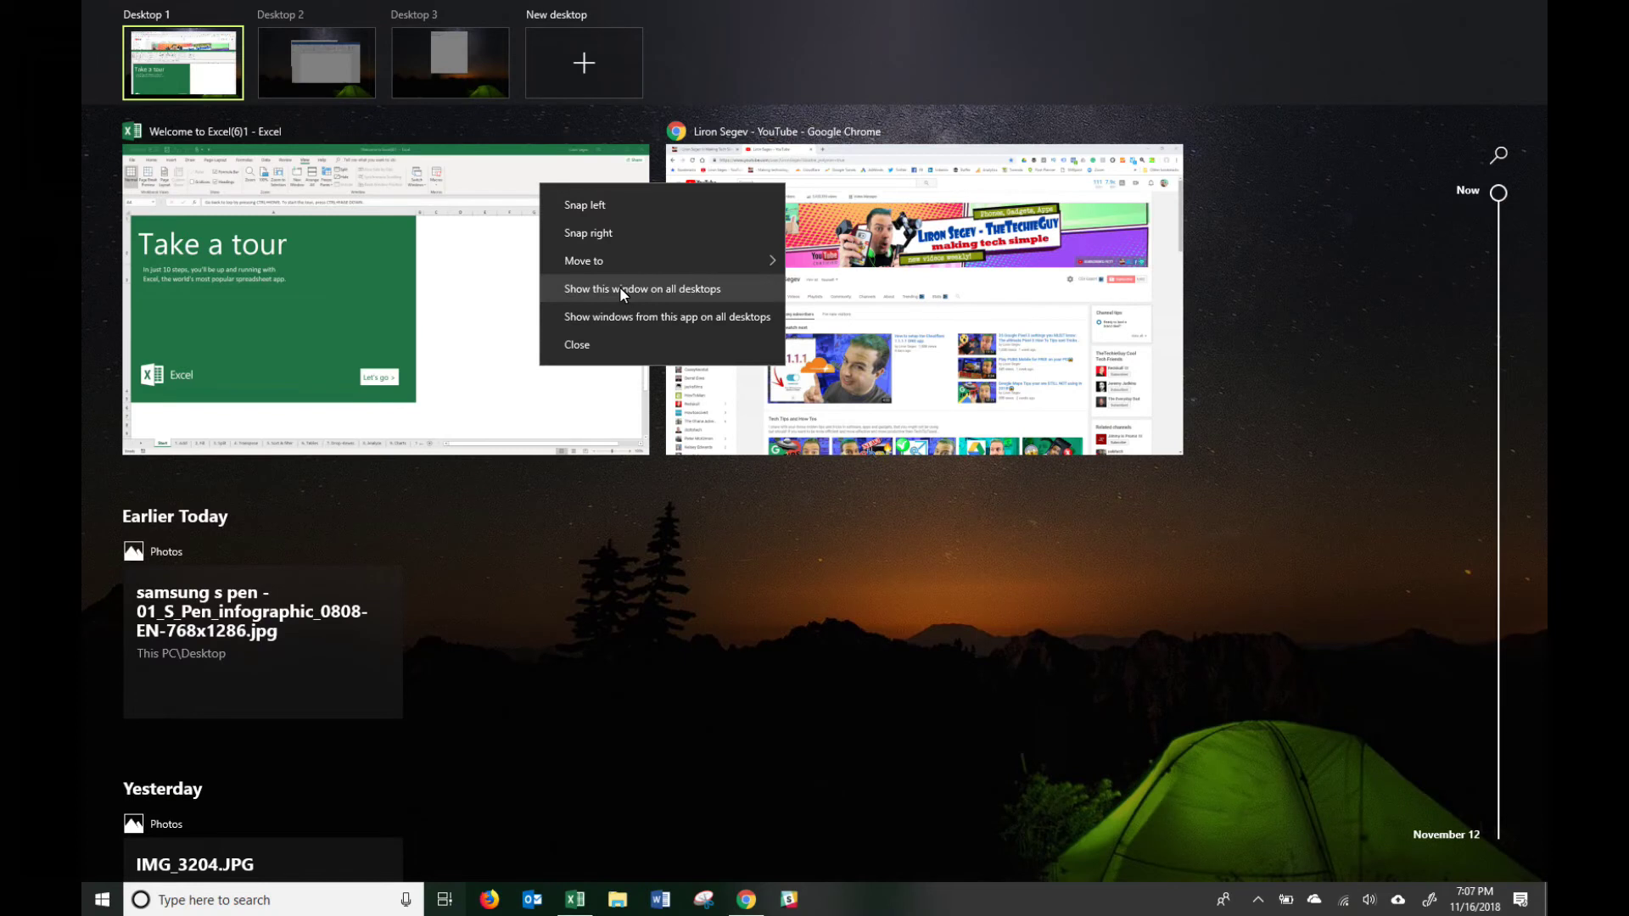
{"action": "left_click", "coordinate": [975, 553]}
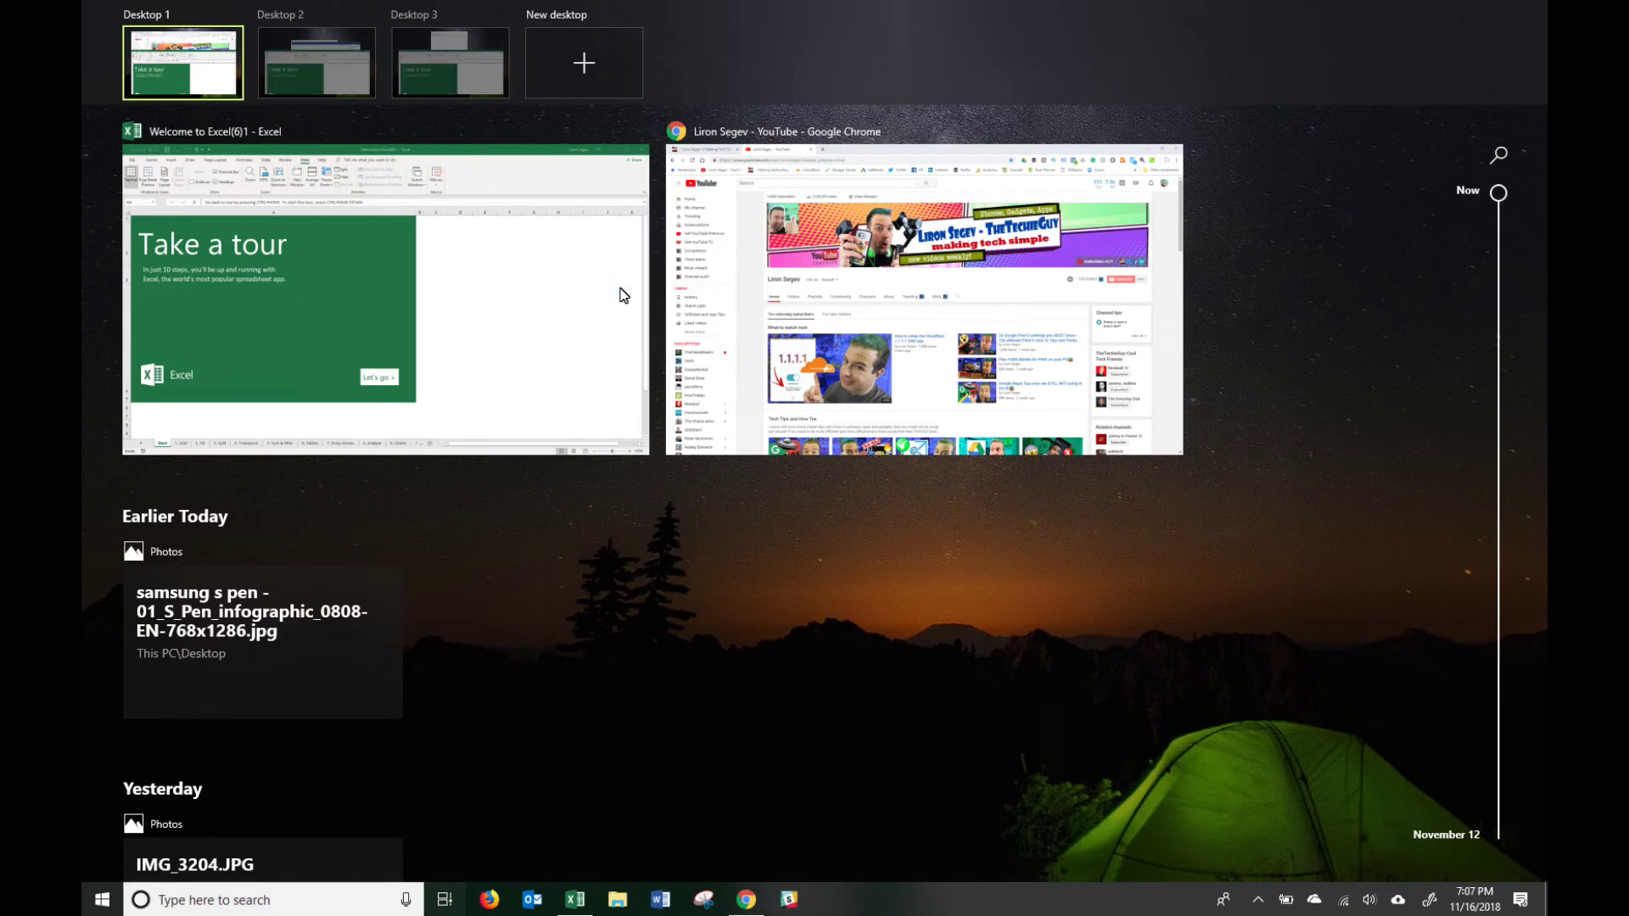
{"action": "left_click", "coordinate": [456, 58]}
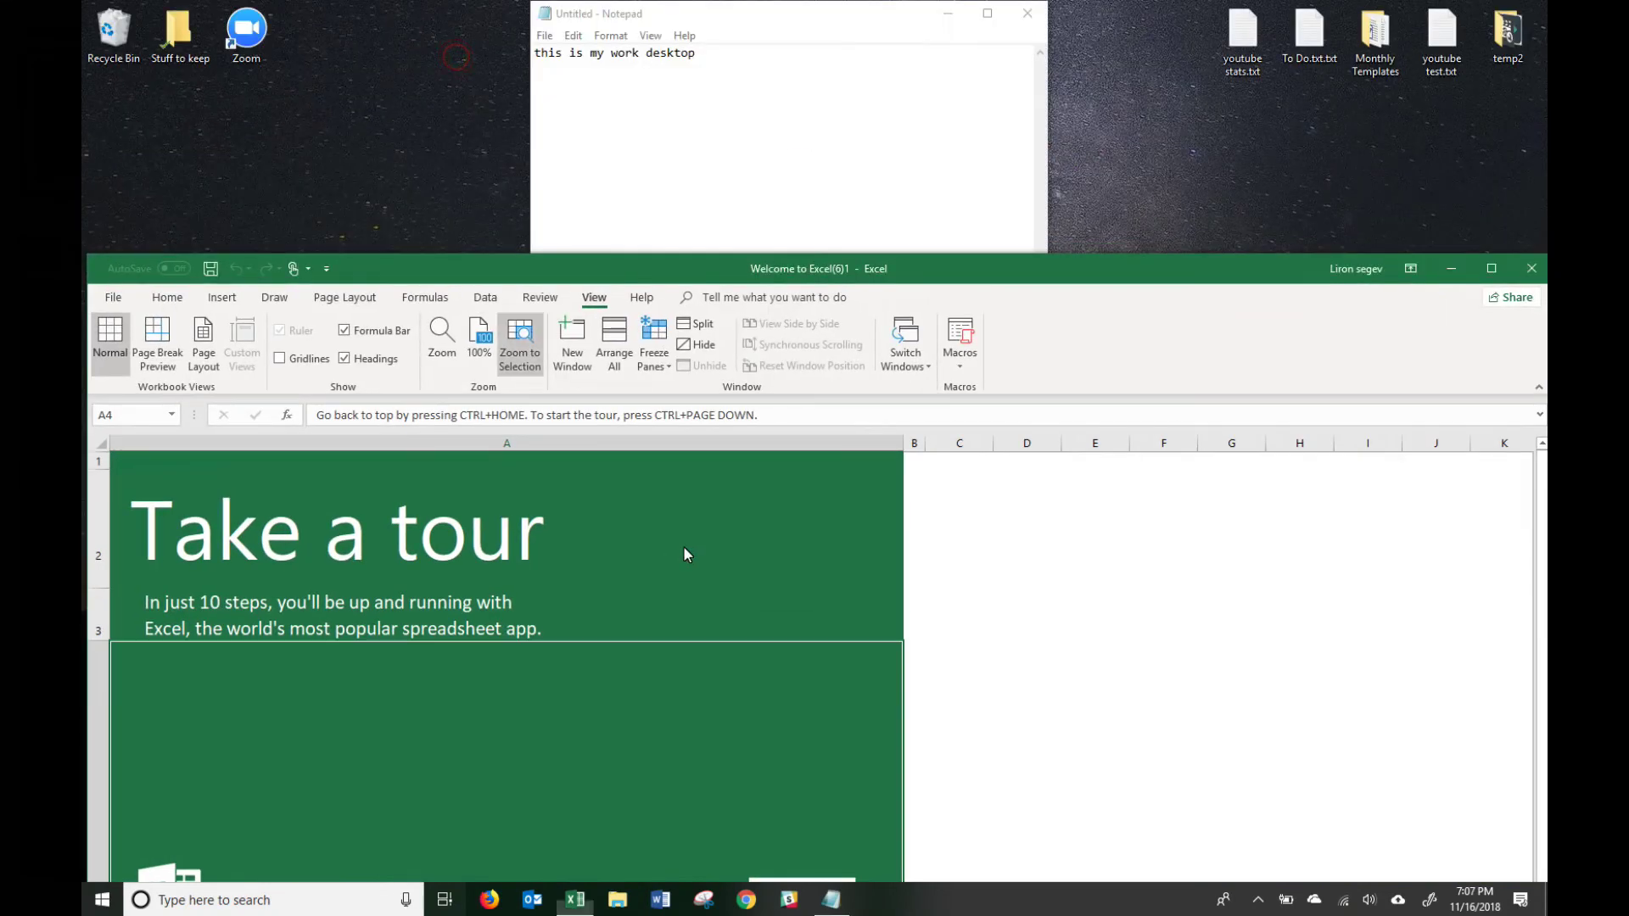
{"action": "left_click", "coordinate": [968, 524]}
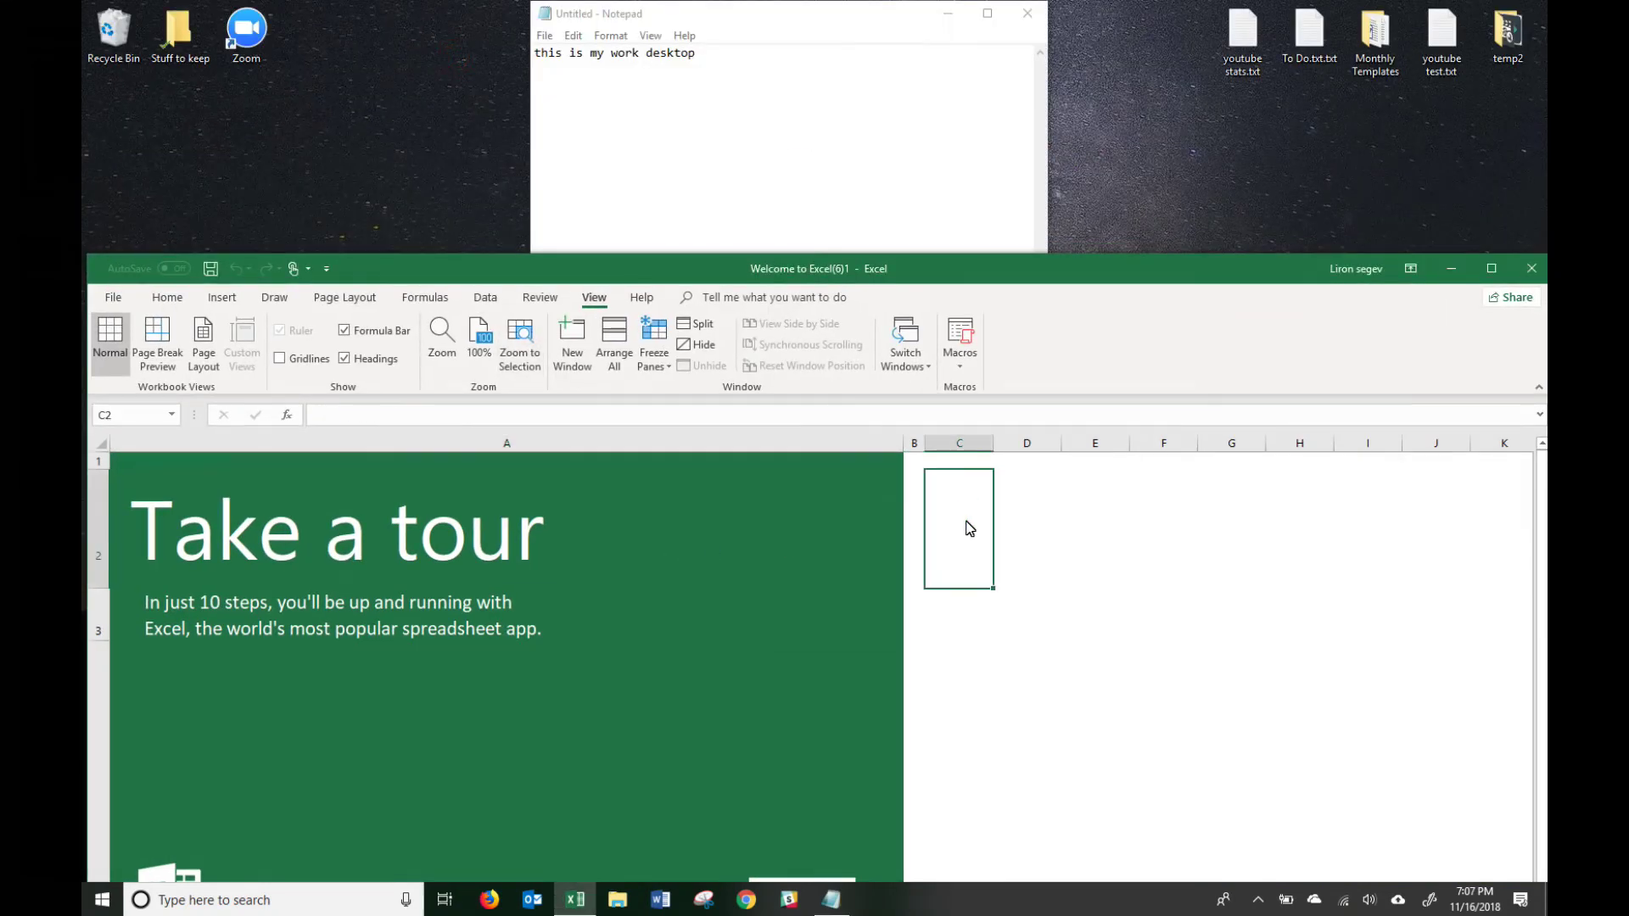
{"action": "type", "text": "sazfdasda"}
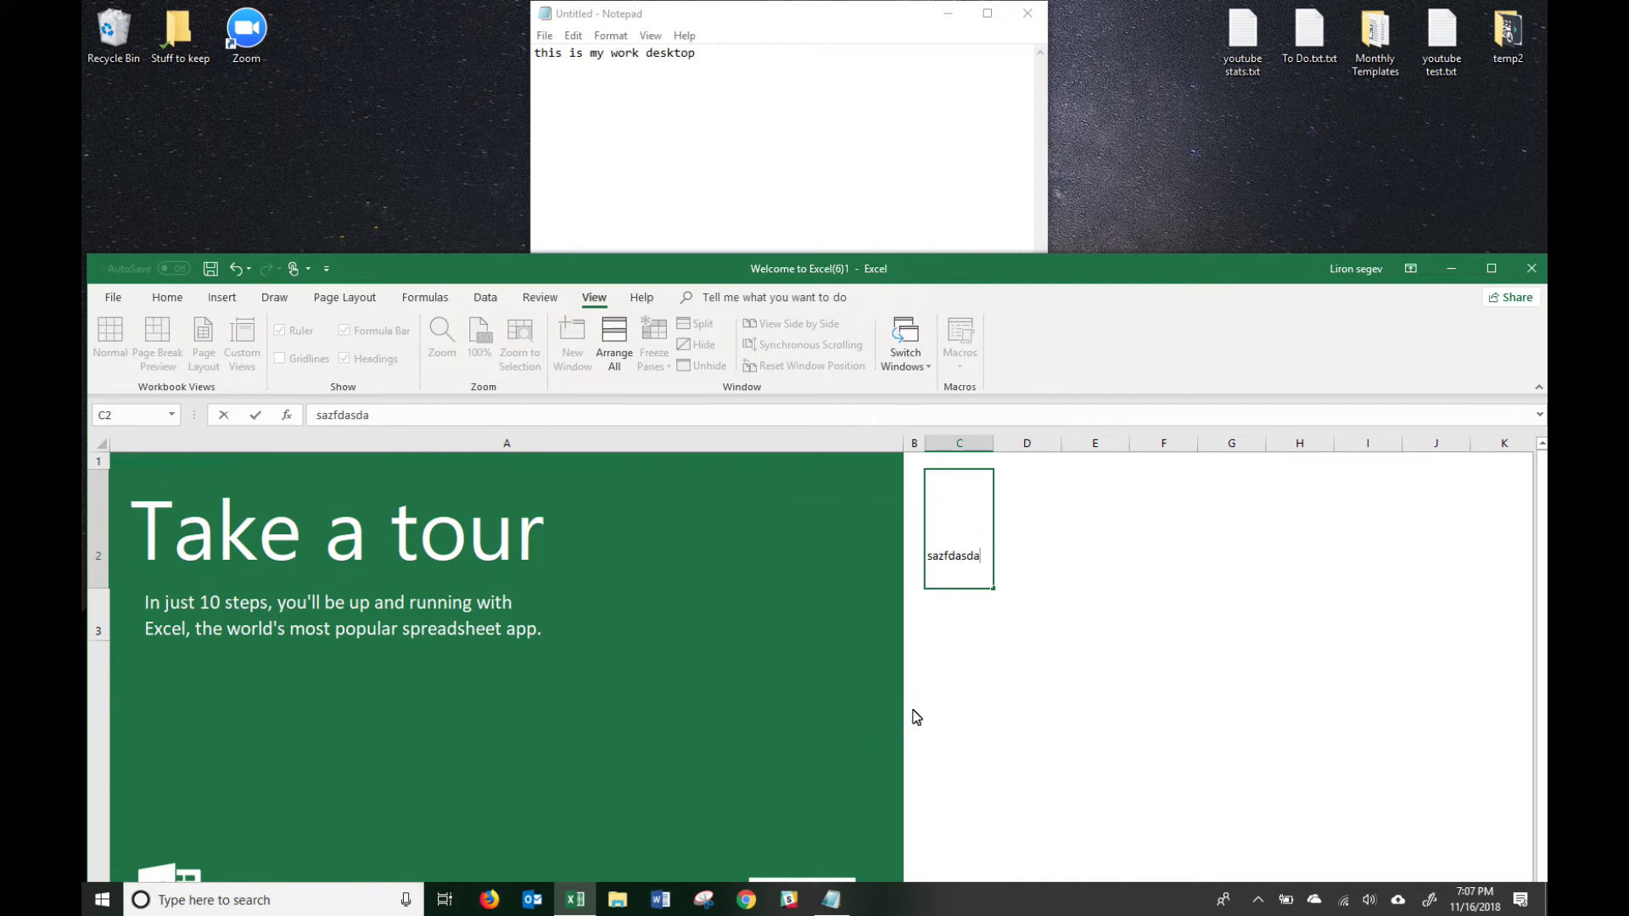
{"action": "left_click", "coordinate": [969, 676]}
Back on Desktop 2, turn off showing the Excel window on all desktops.
{"action": "left_click", "coordinate": [445, 899]}
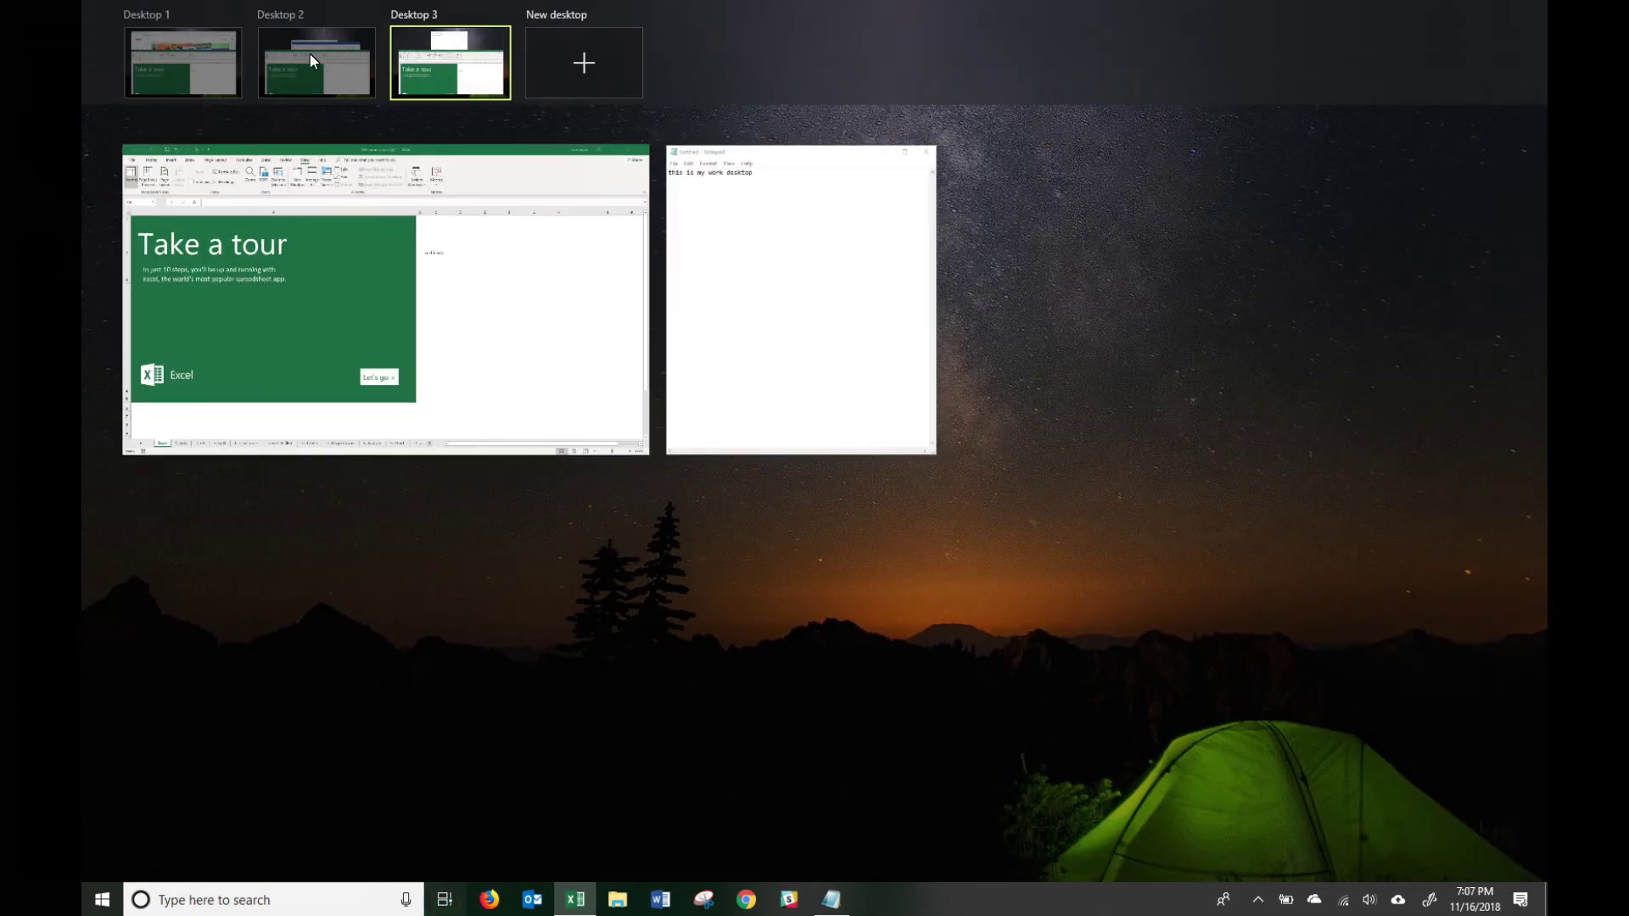
{"action": "left_click", "coordinate": [309, 52]}
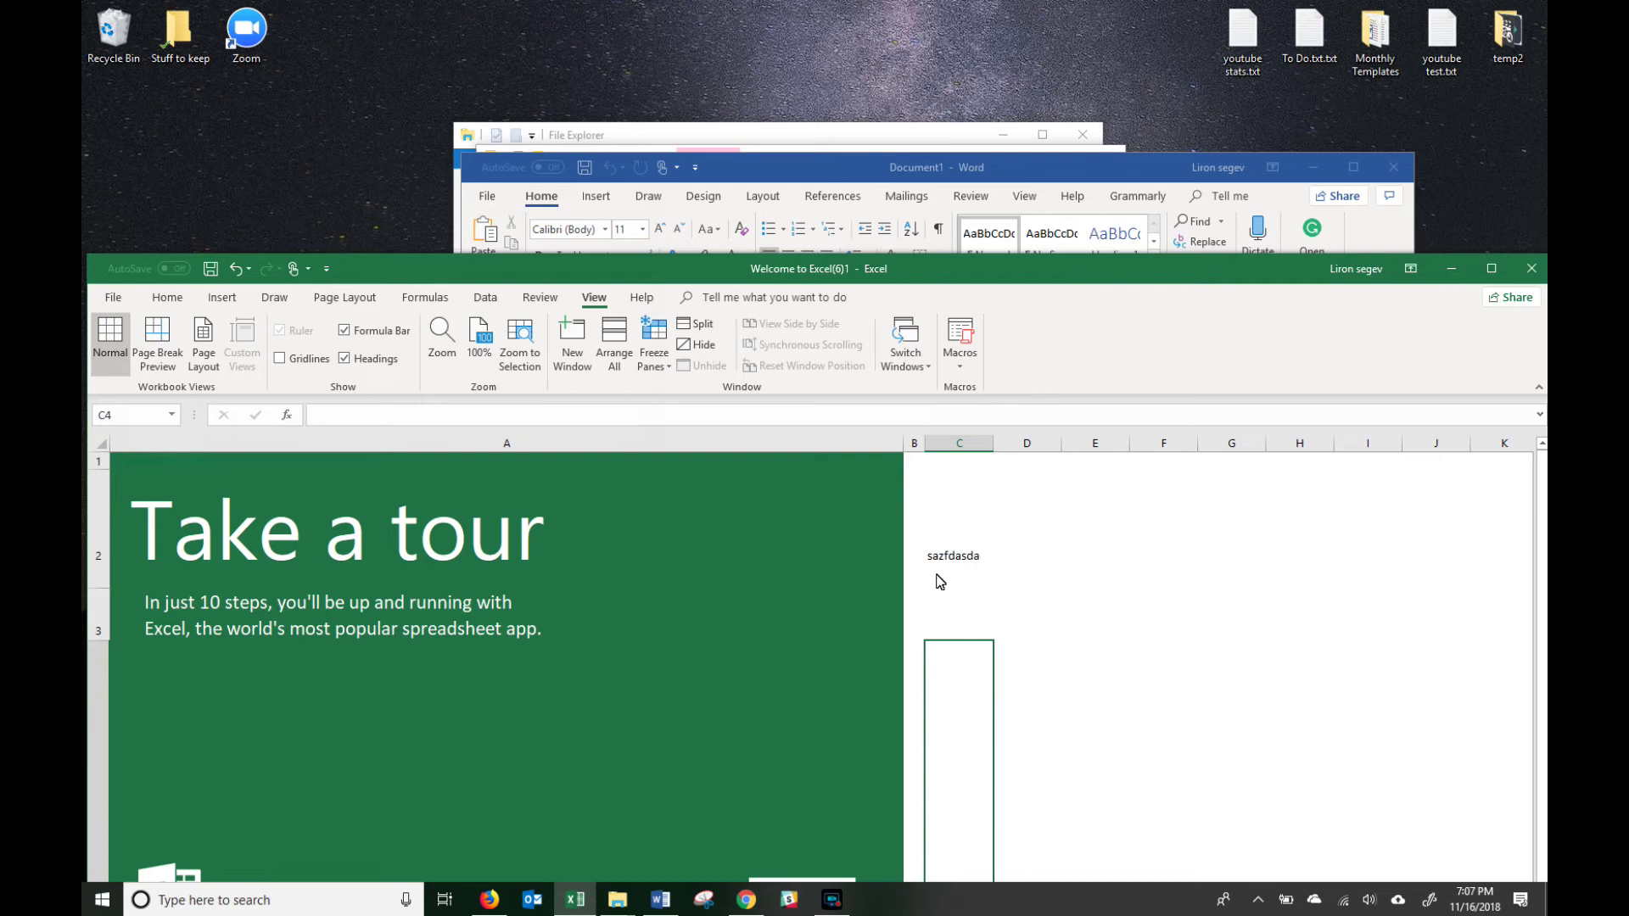
{"action": "left_click", "coordinate": [445, 899]}
{"action": "right_click", "coordinate": [394, 160]}
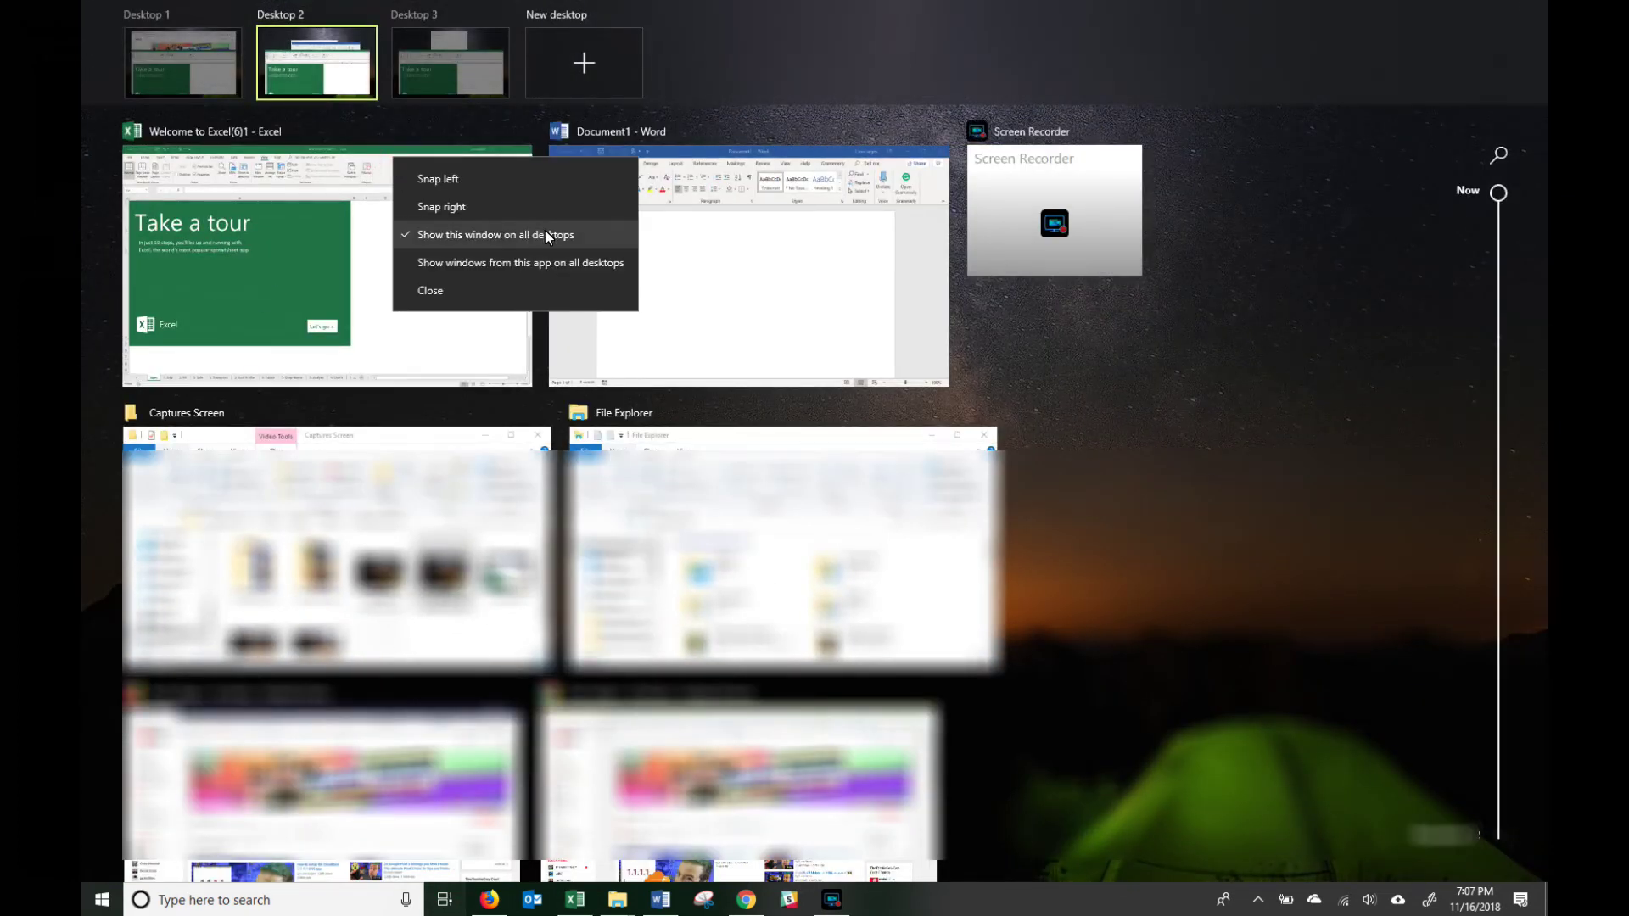
{"action": "left_click", "coordinate": [545, 234]}
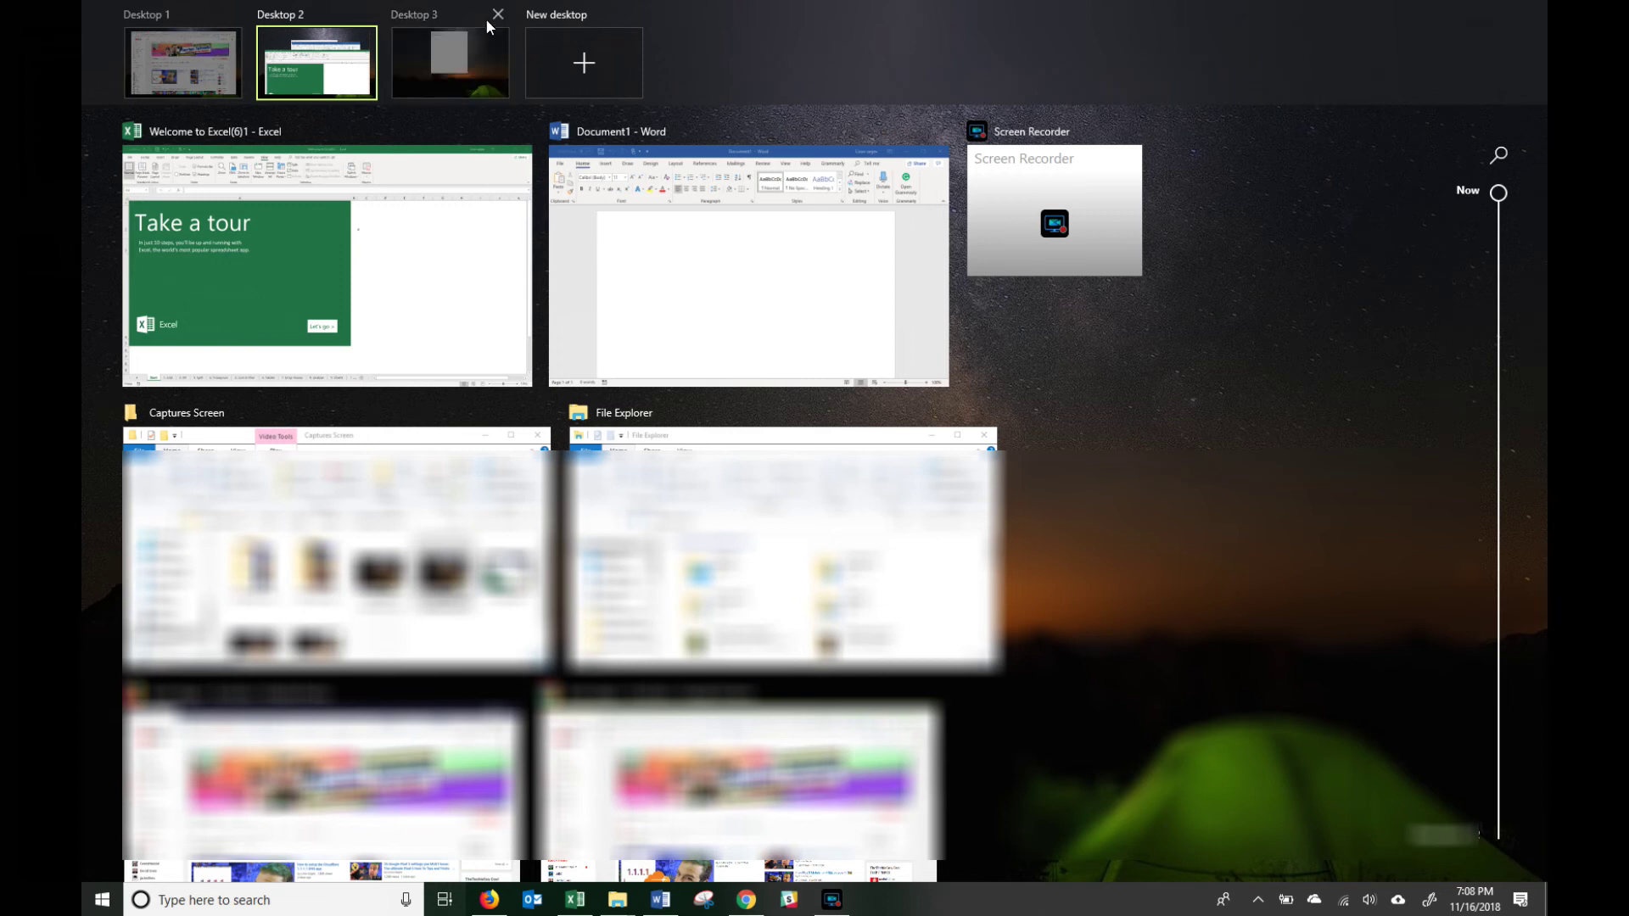
{"action": "mouse_move", "coordinate": [498, 23]}
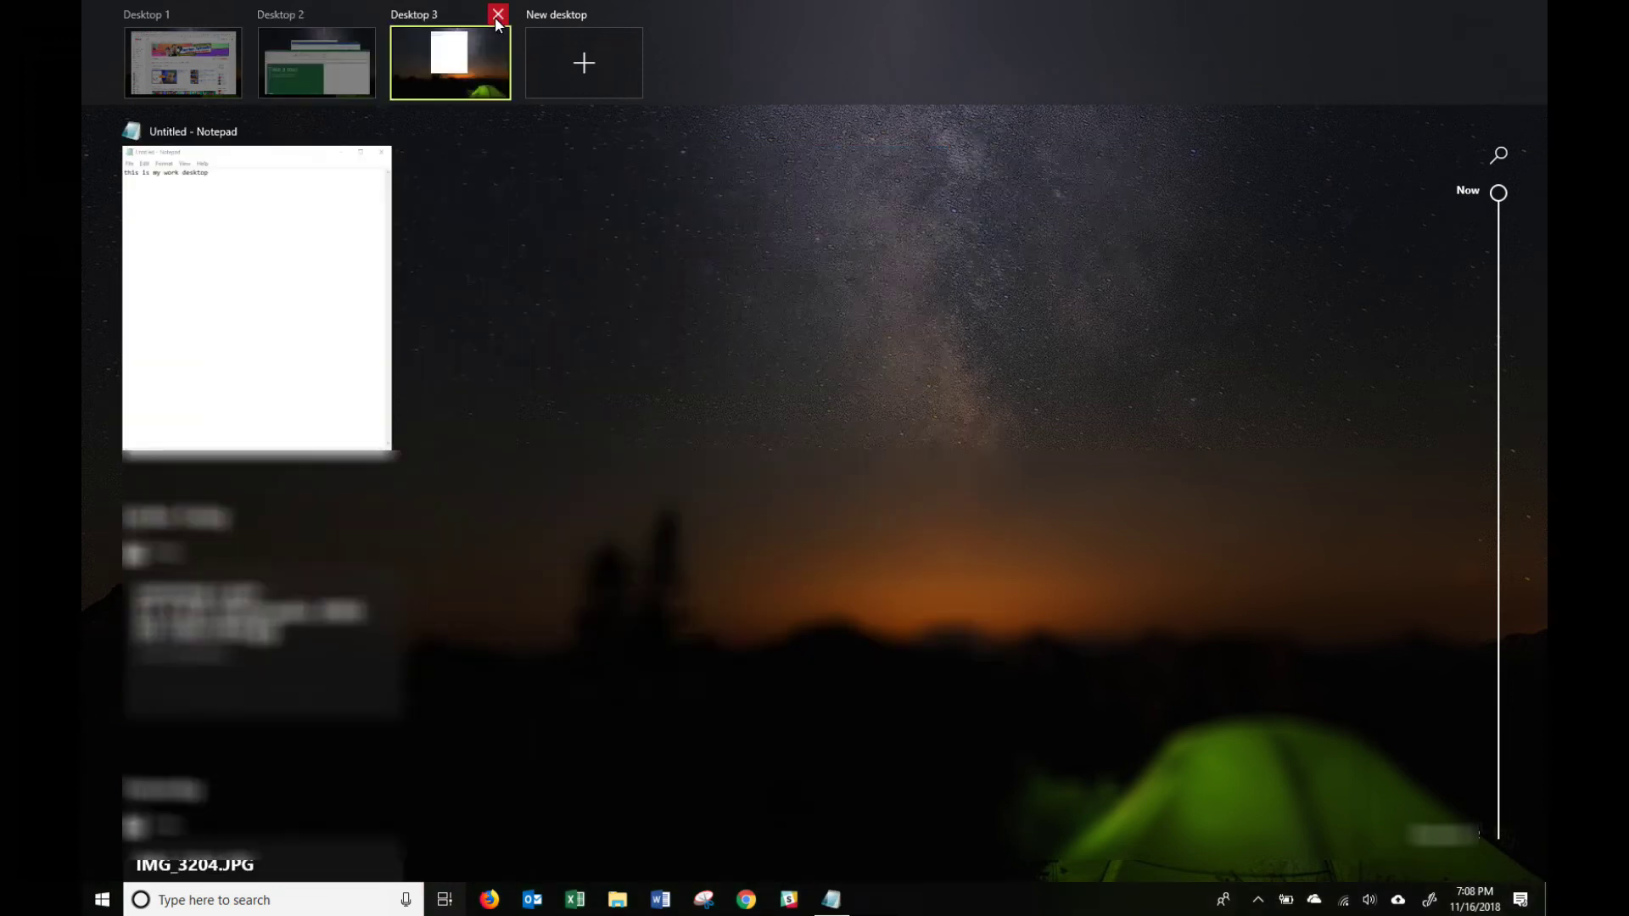
Close Desktop 3, switch to Desktop 1, and minimize then restore the Chrome YouTube window.
{"action": "left_click", "coordinate": [498, 15]}
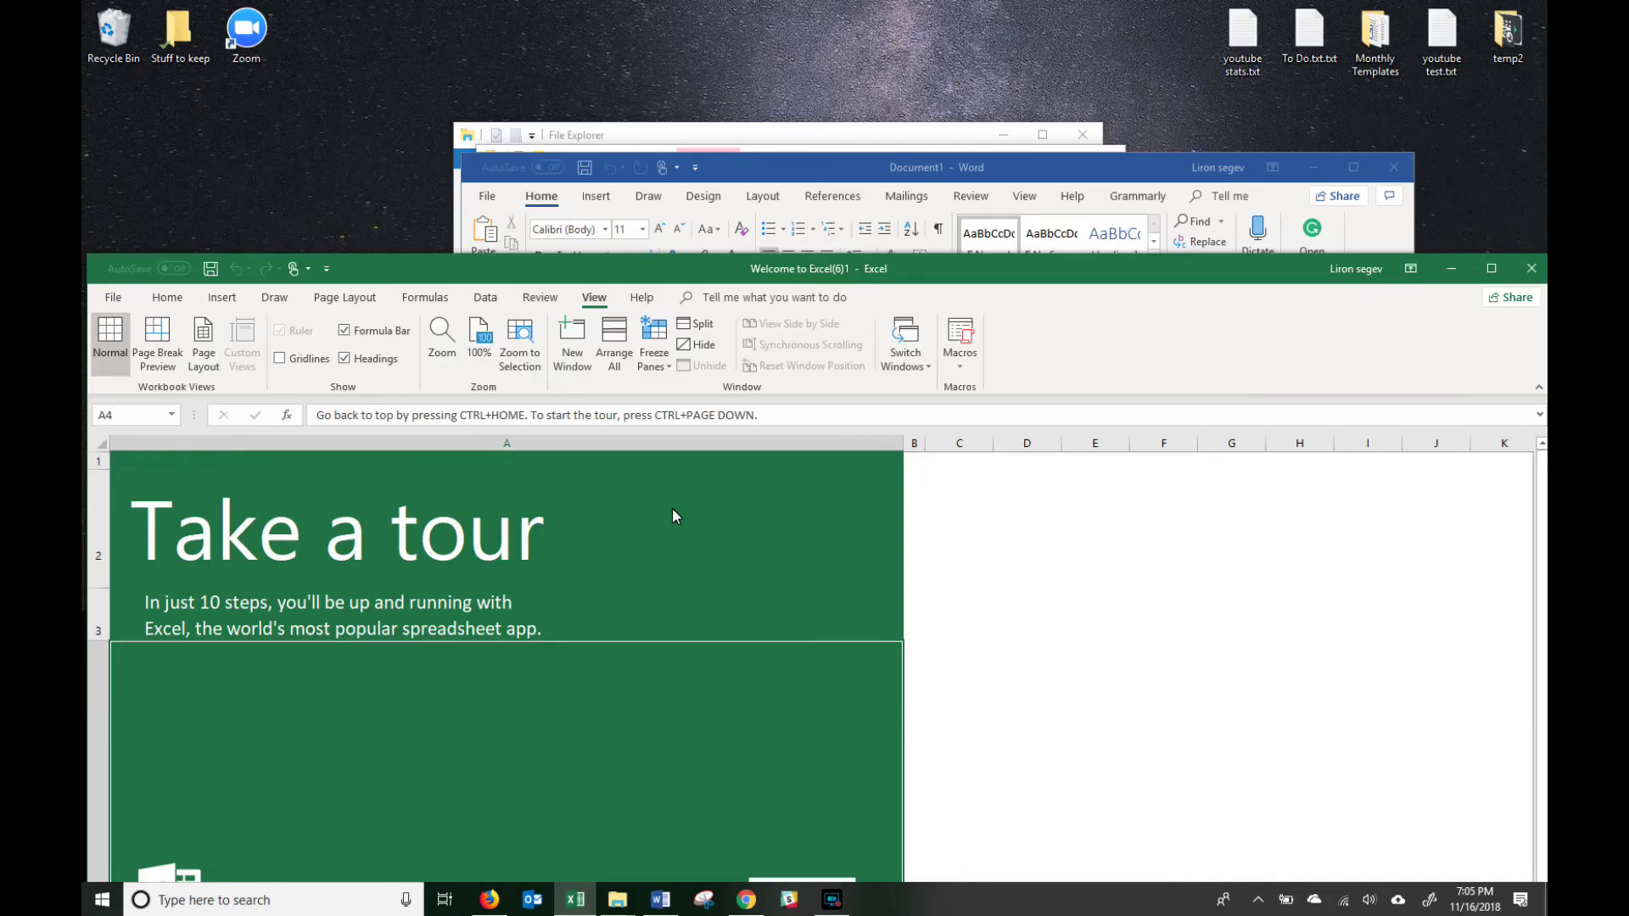
{"action": "left_click", "coordinate": [444, 899]}
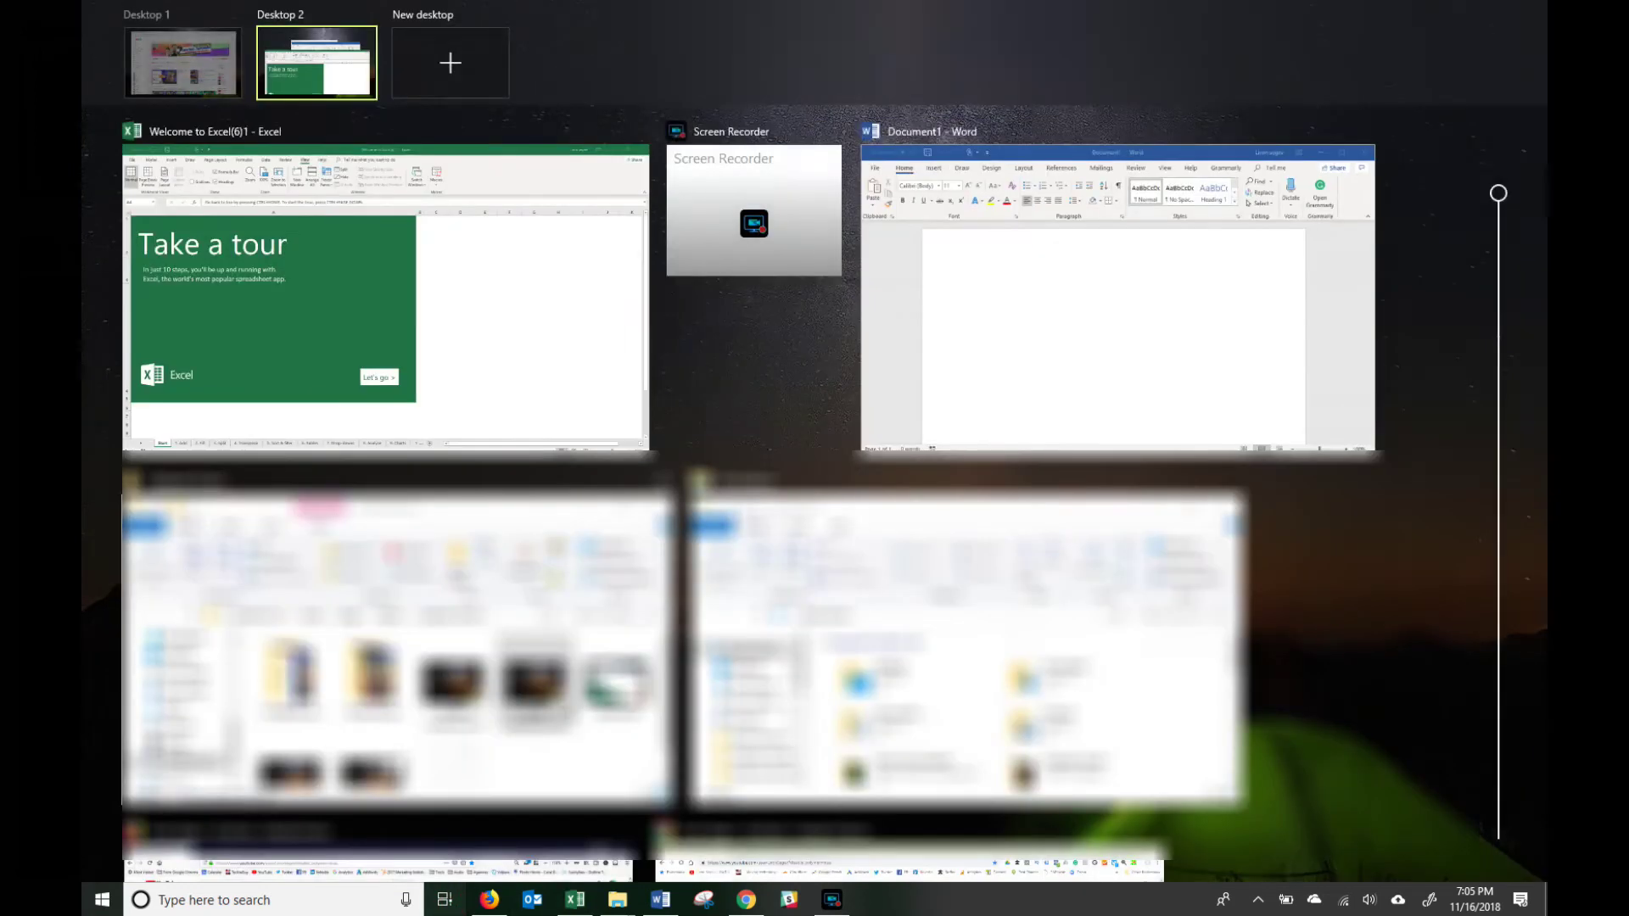
{"action": "mouse_move", "coordinate": [283, 24]}
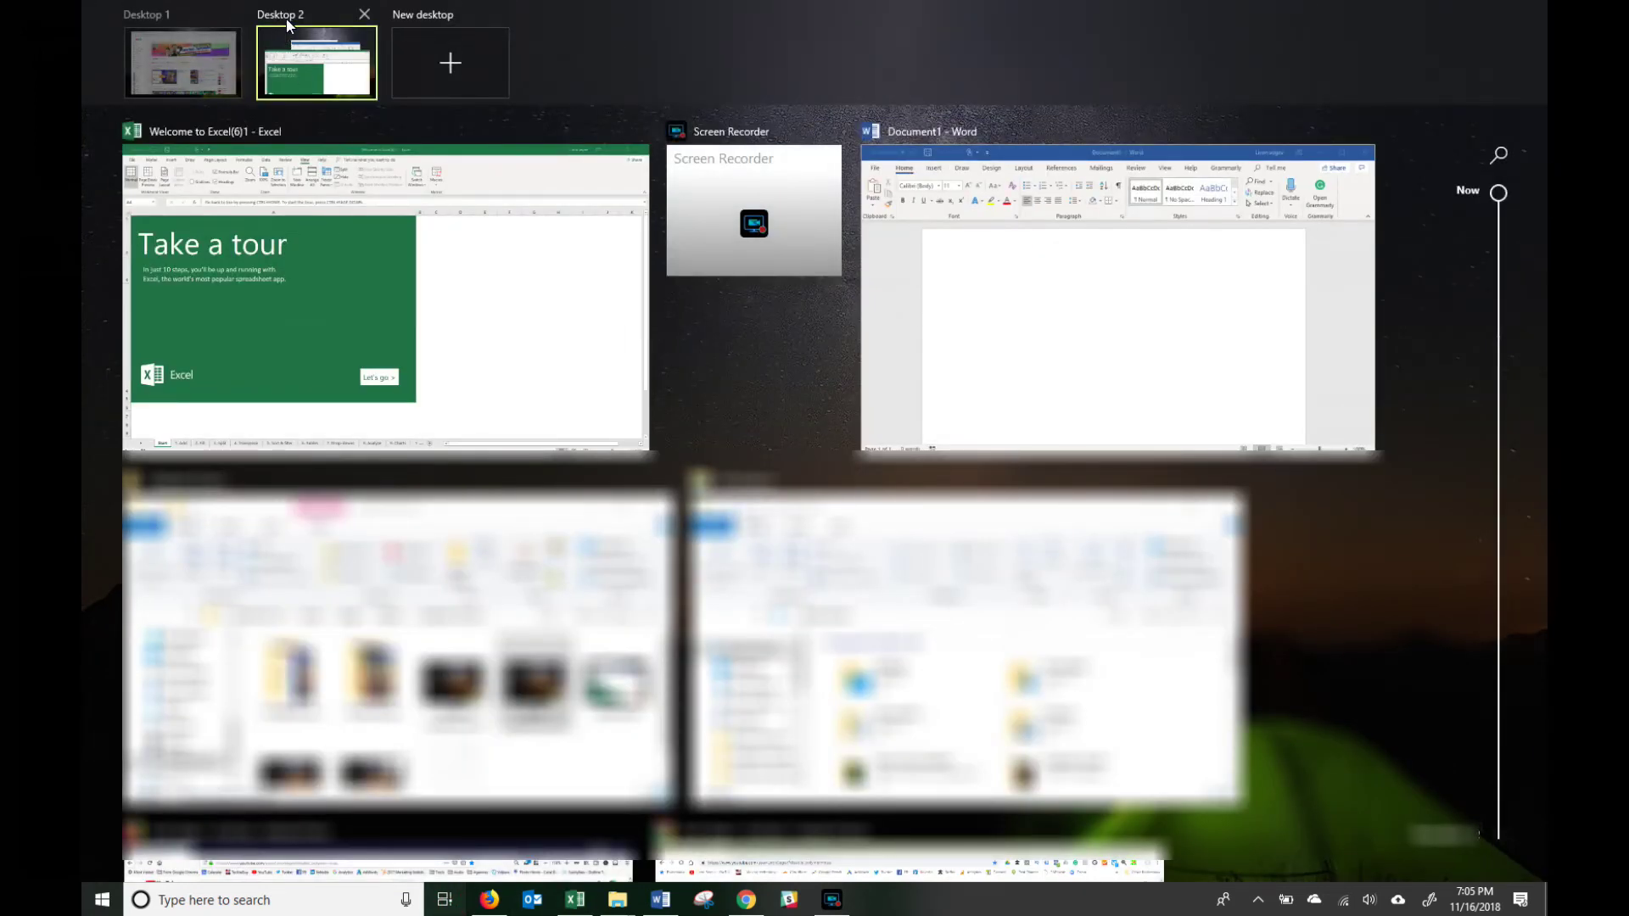
{"action": "mouse_move", "coordinate": [142, 21]}
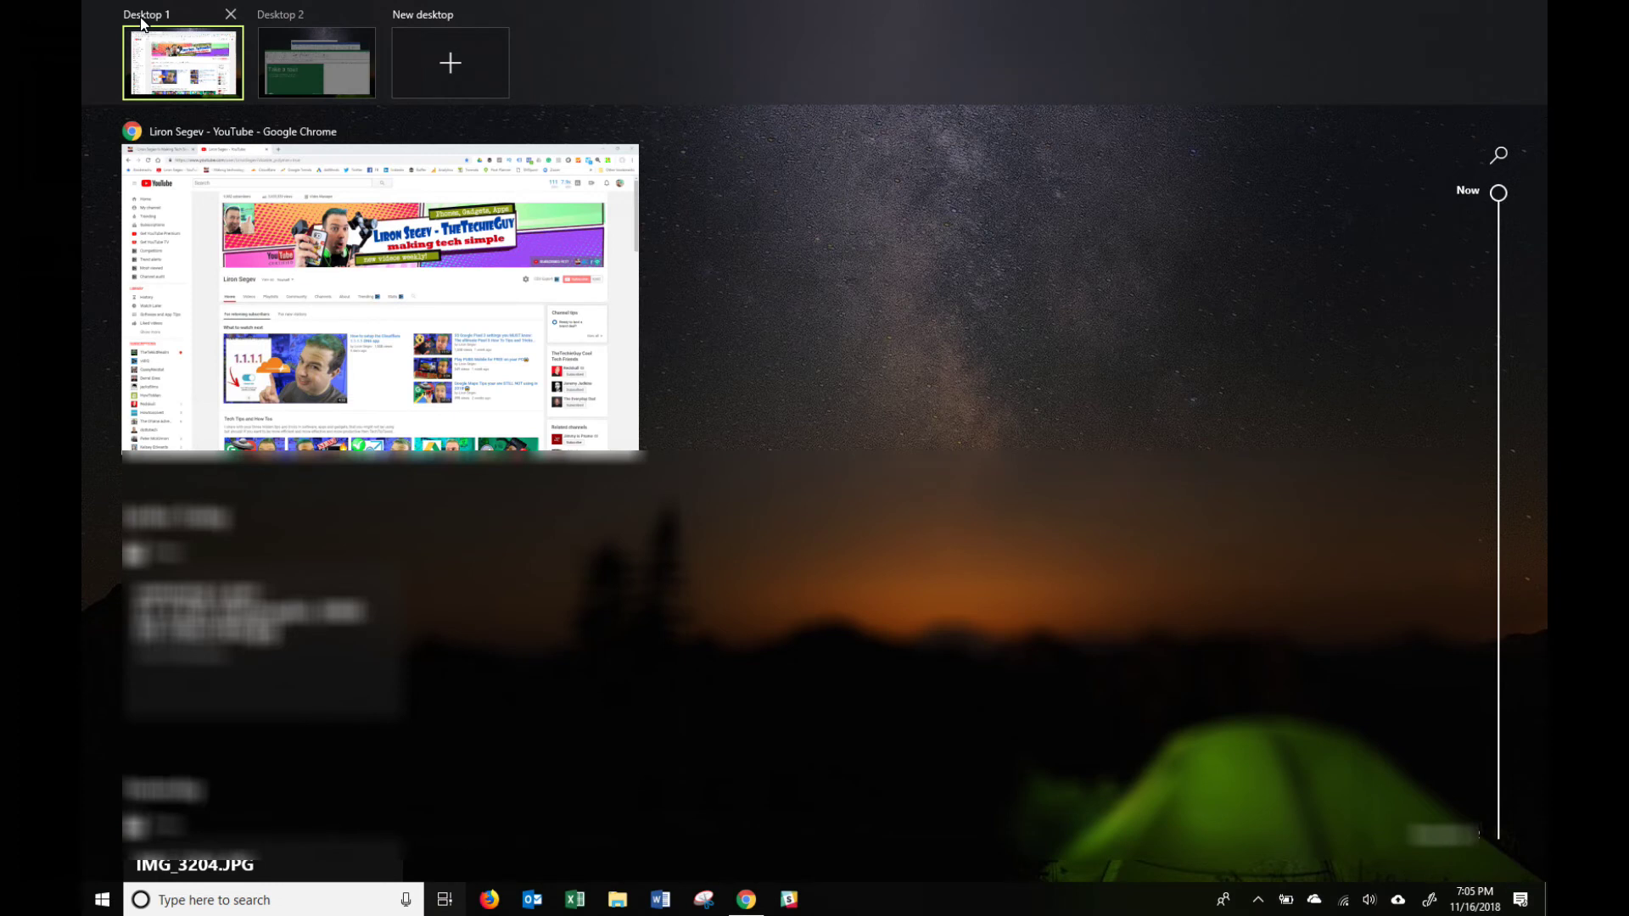
{"action": "left_click", "coordinate": [161, 77]}
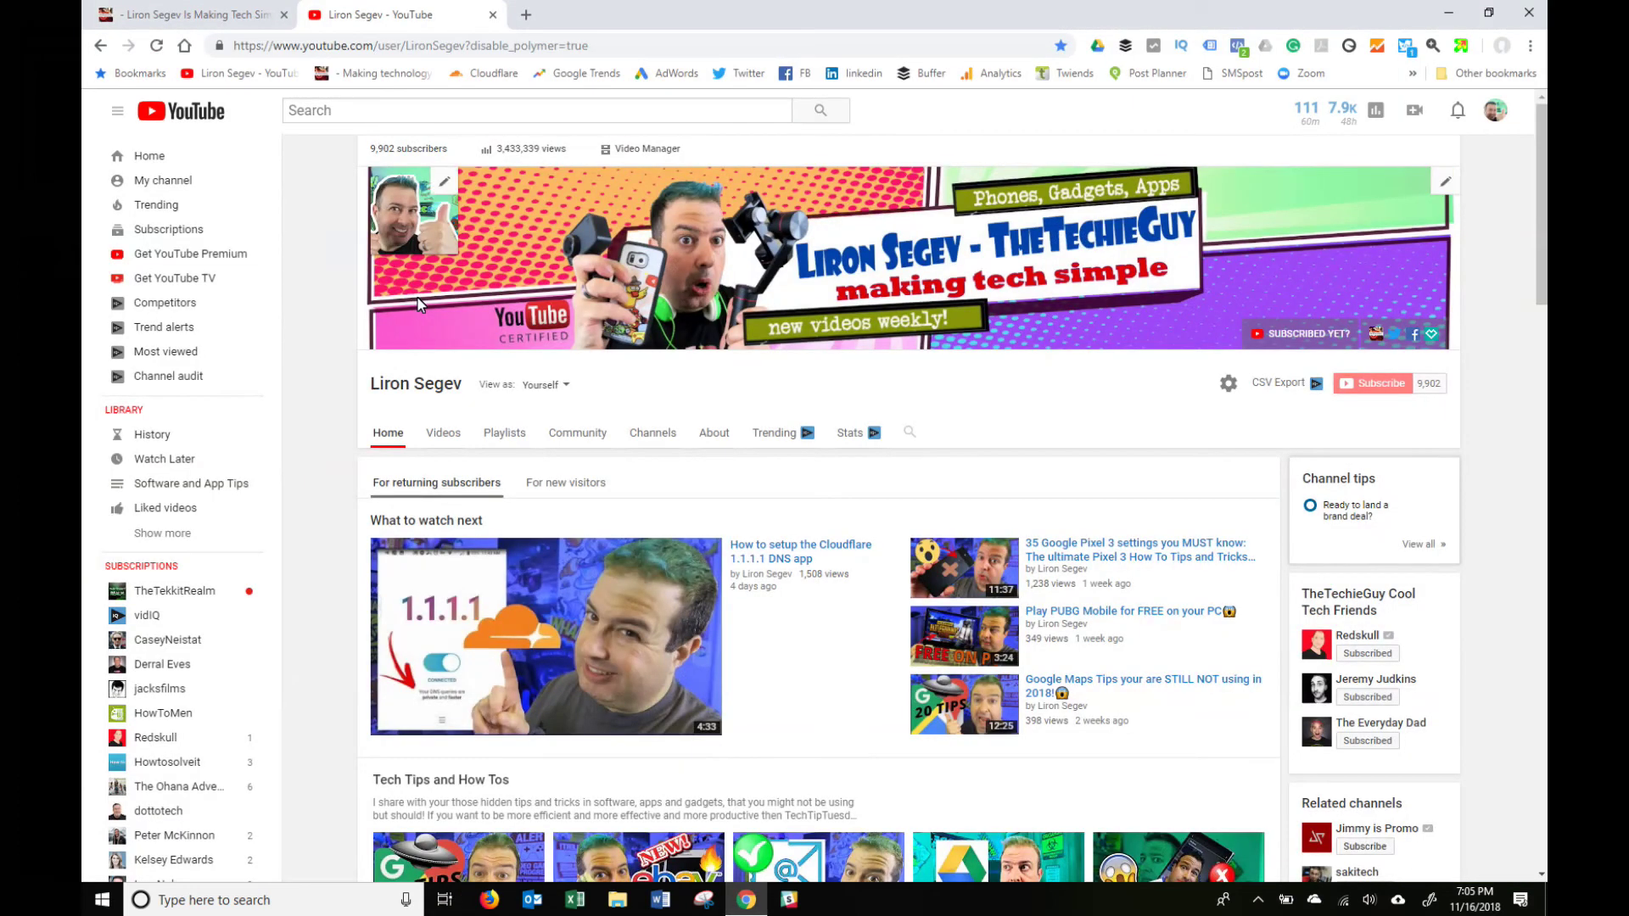
{"action": "left_click", "coordinate": [1447, 15]}
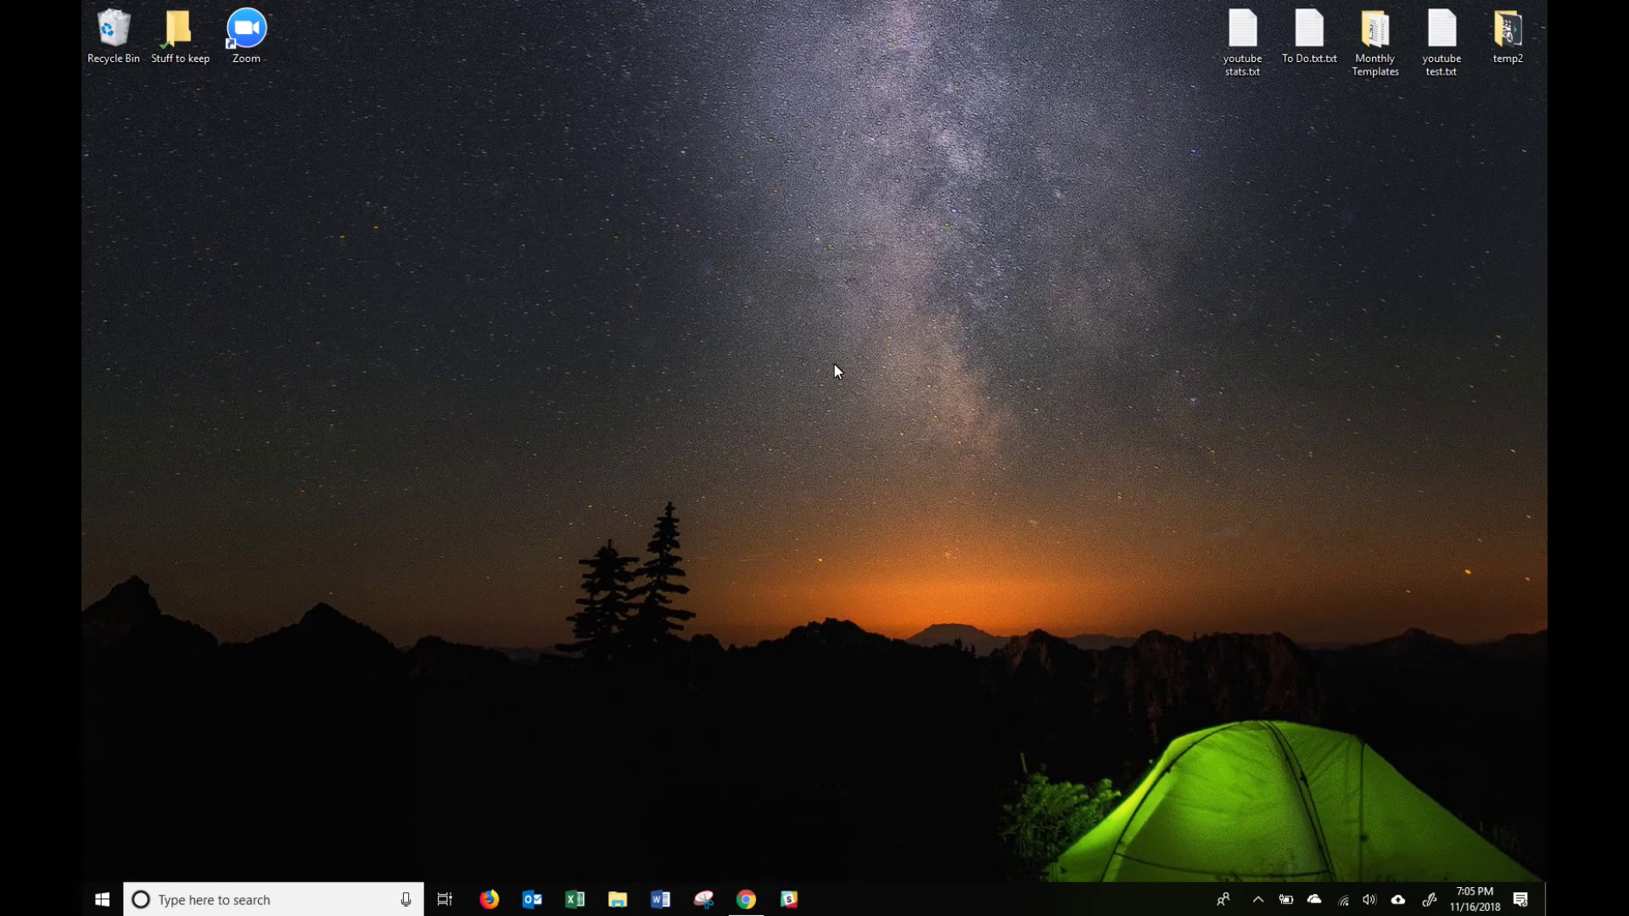
{"action": "left_click", "coordinate": [746, 899]}
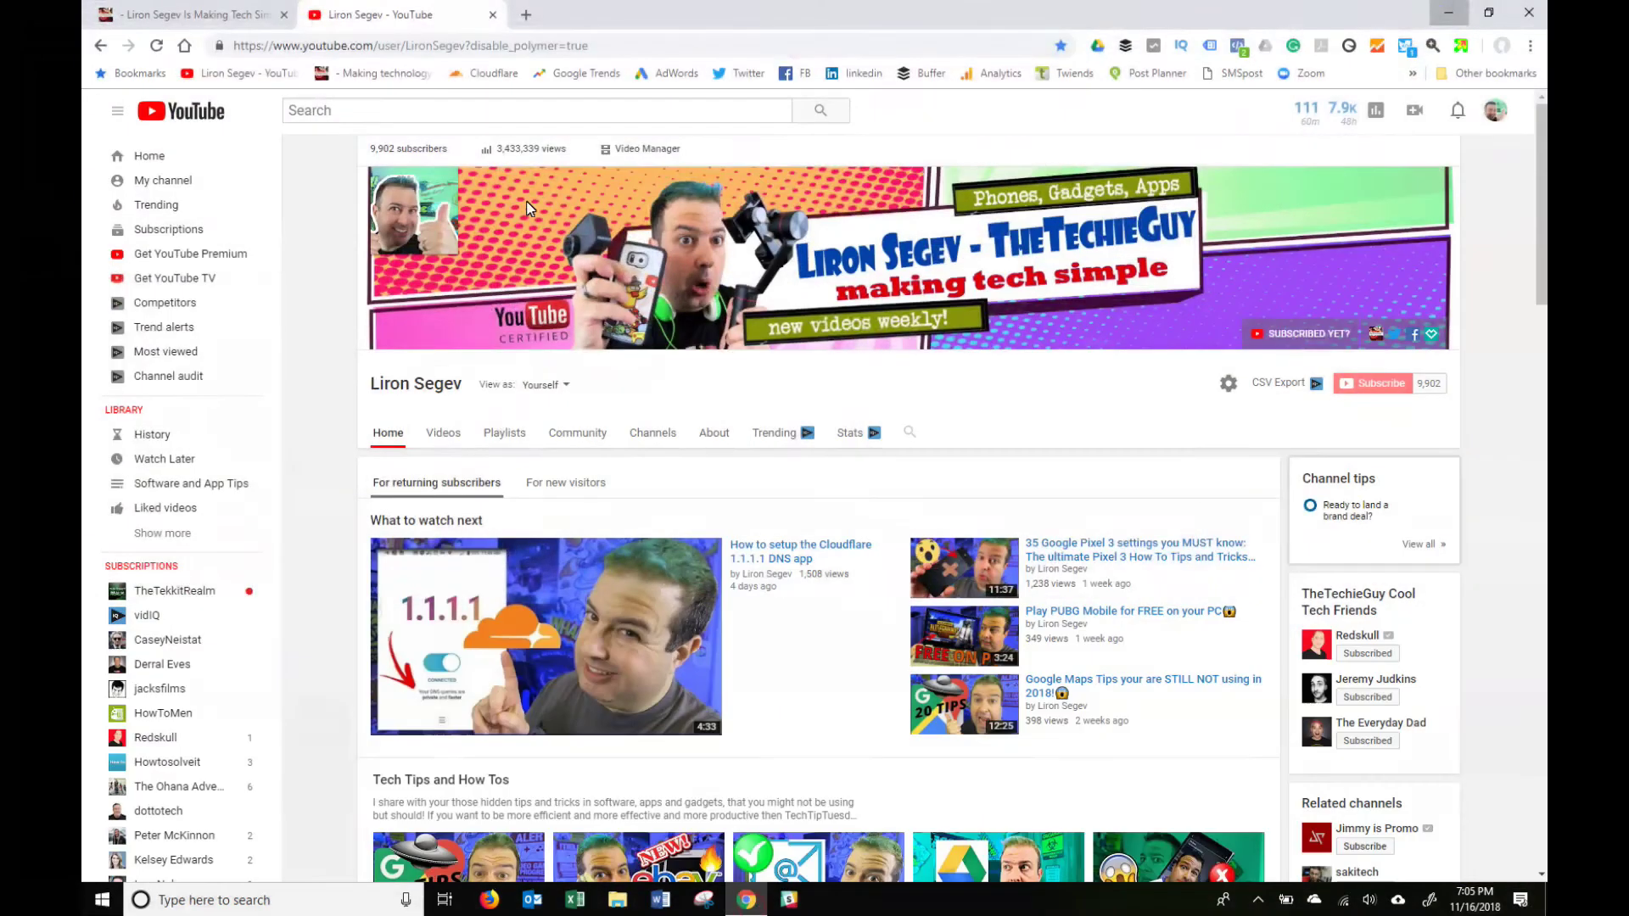